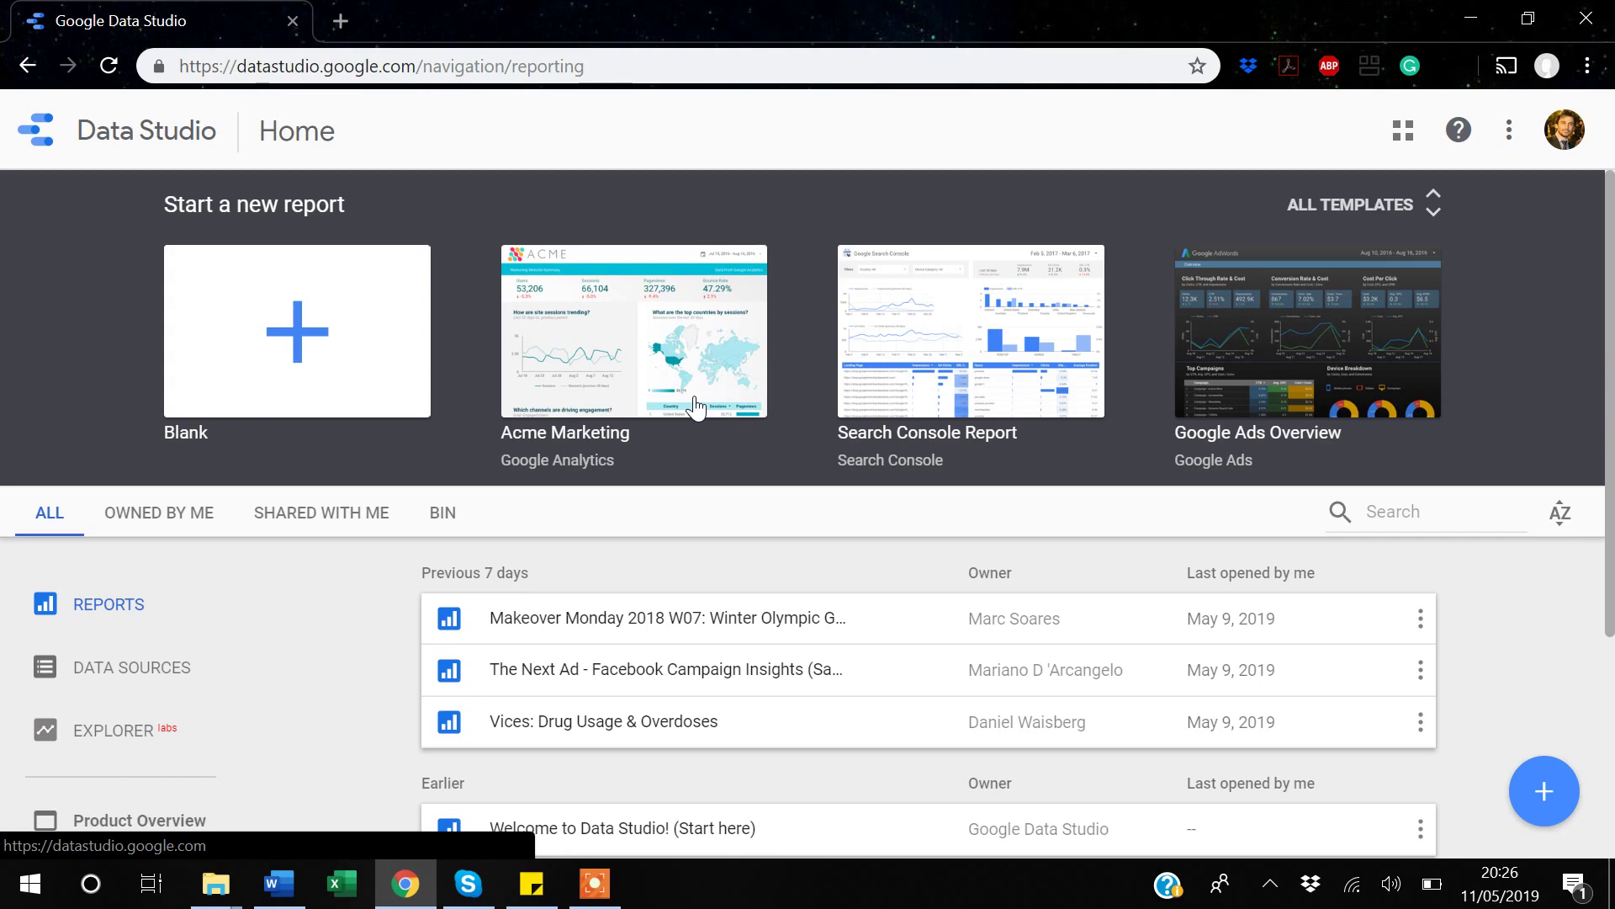
Open the 03_MarketData file from the Date Range Controls folder in Excel and autofit the column widths across the sheet.
left_click(215, 897)
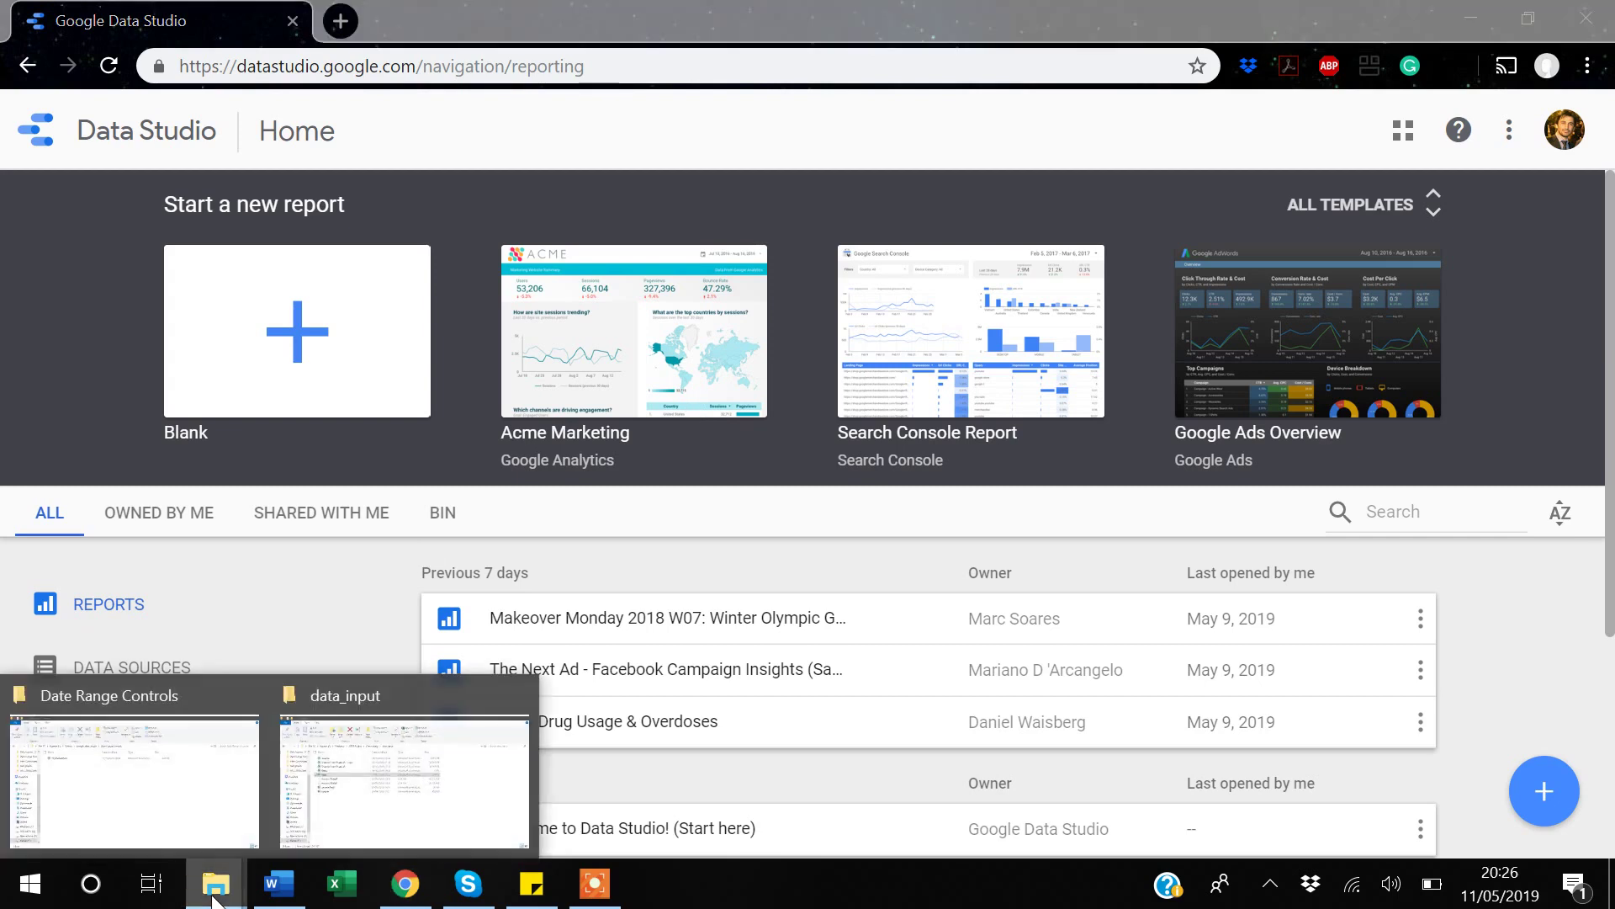
left_click(205, 818)
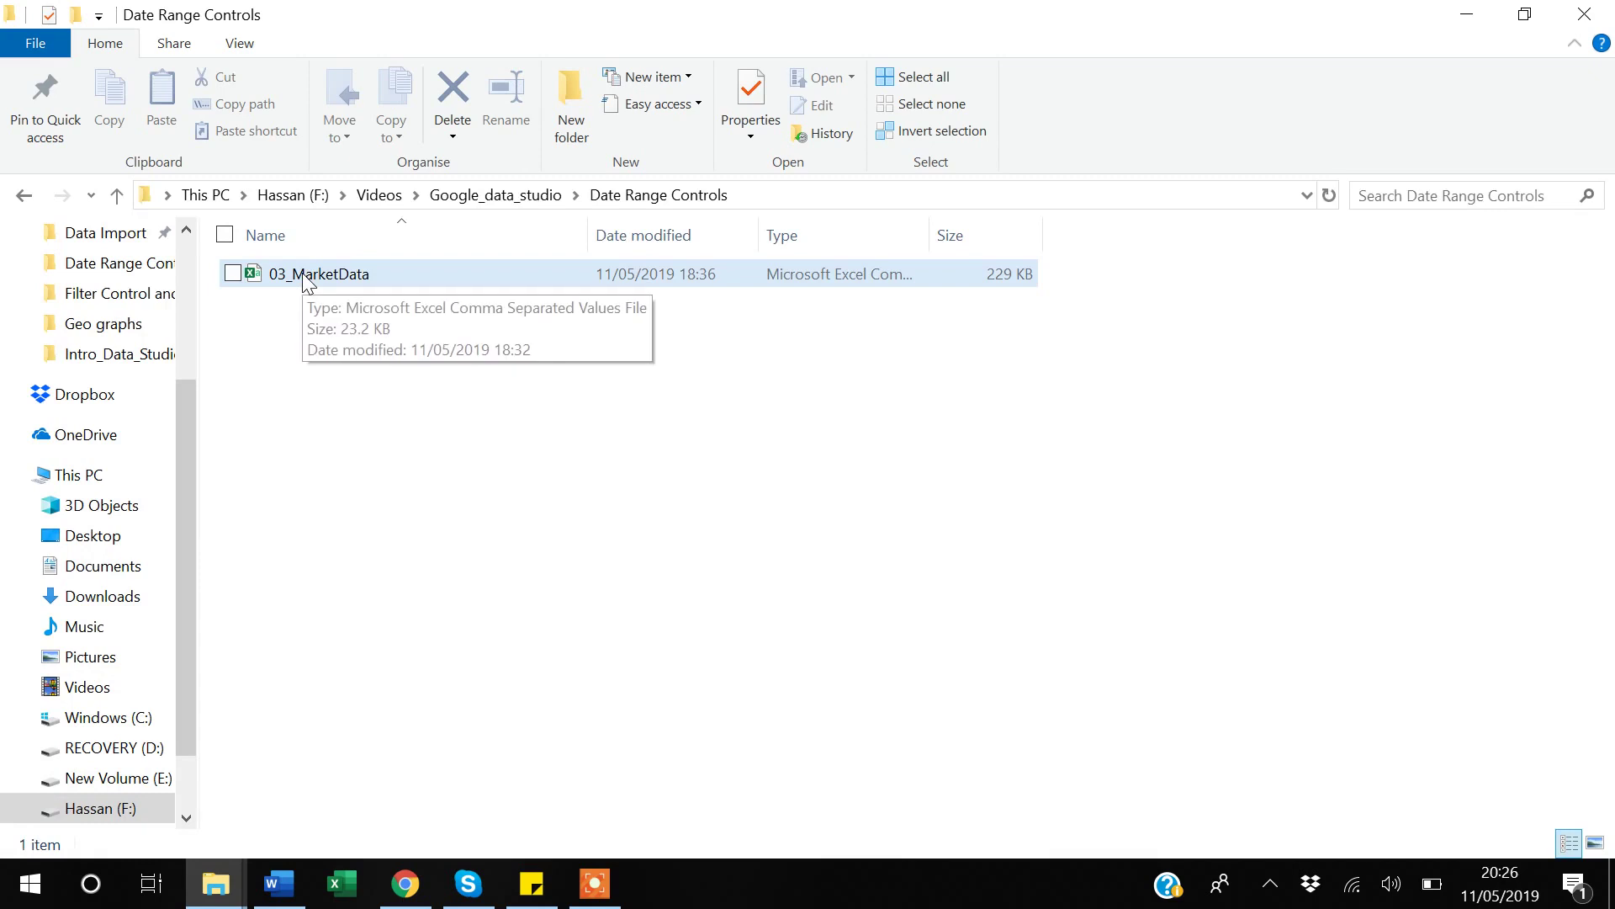
left_click(331, 288)
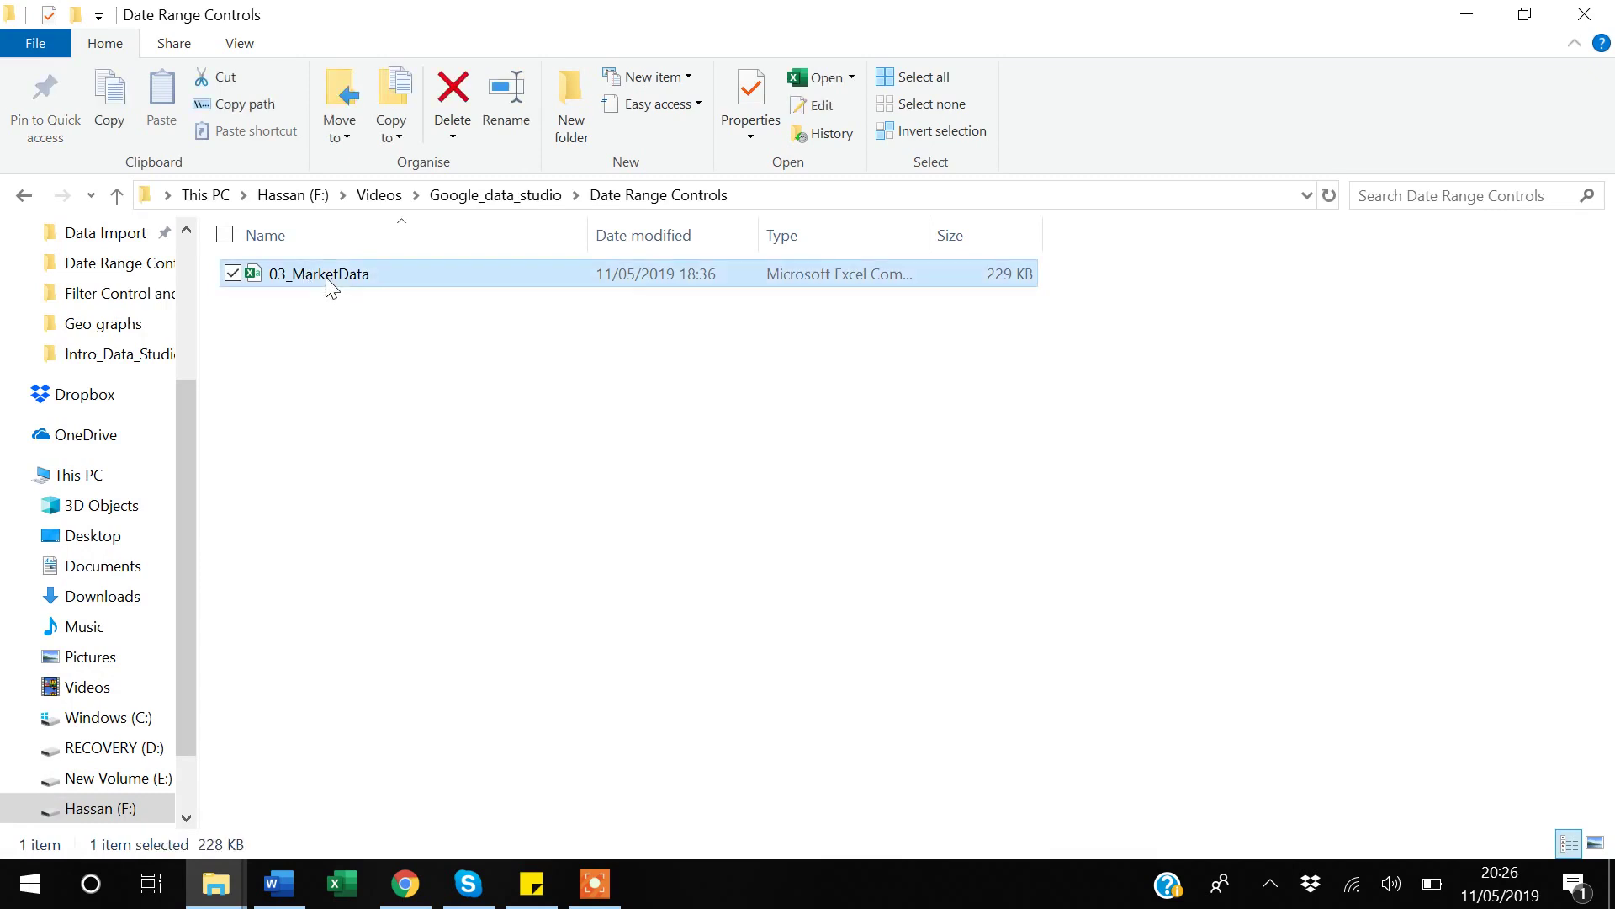
double_click(331, 277)
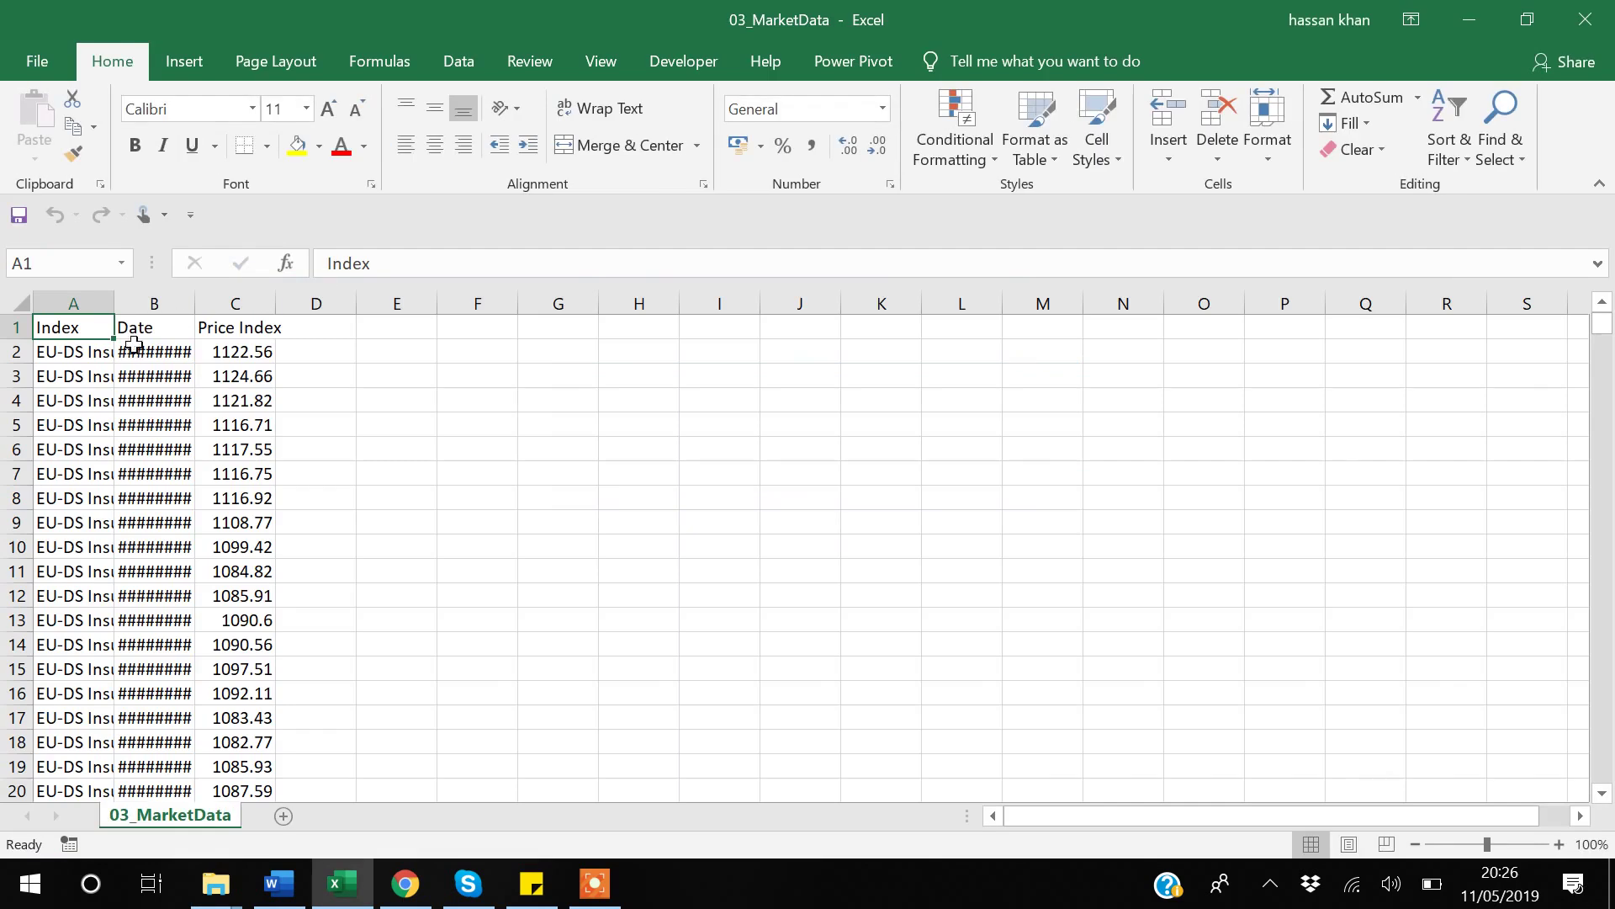
left_click(18, 305)
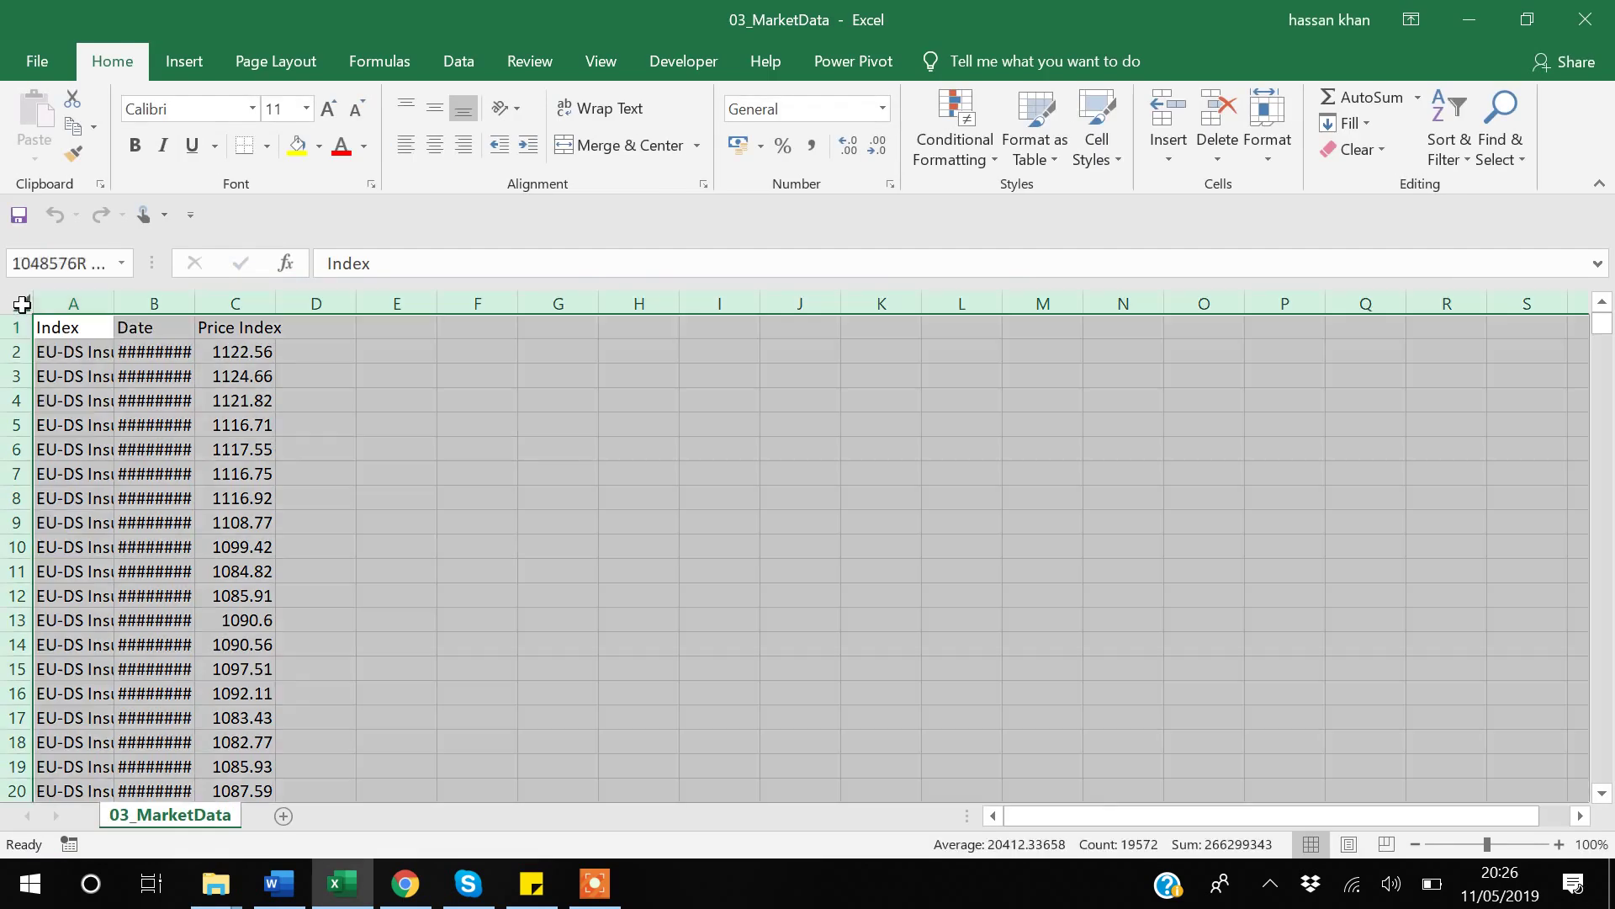
double_click(114, 303)
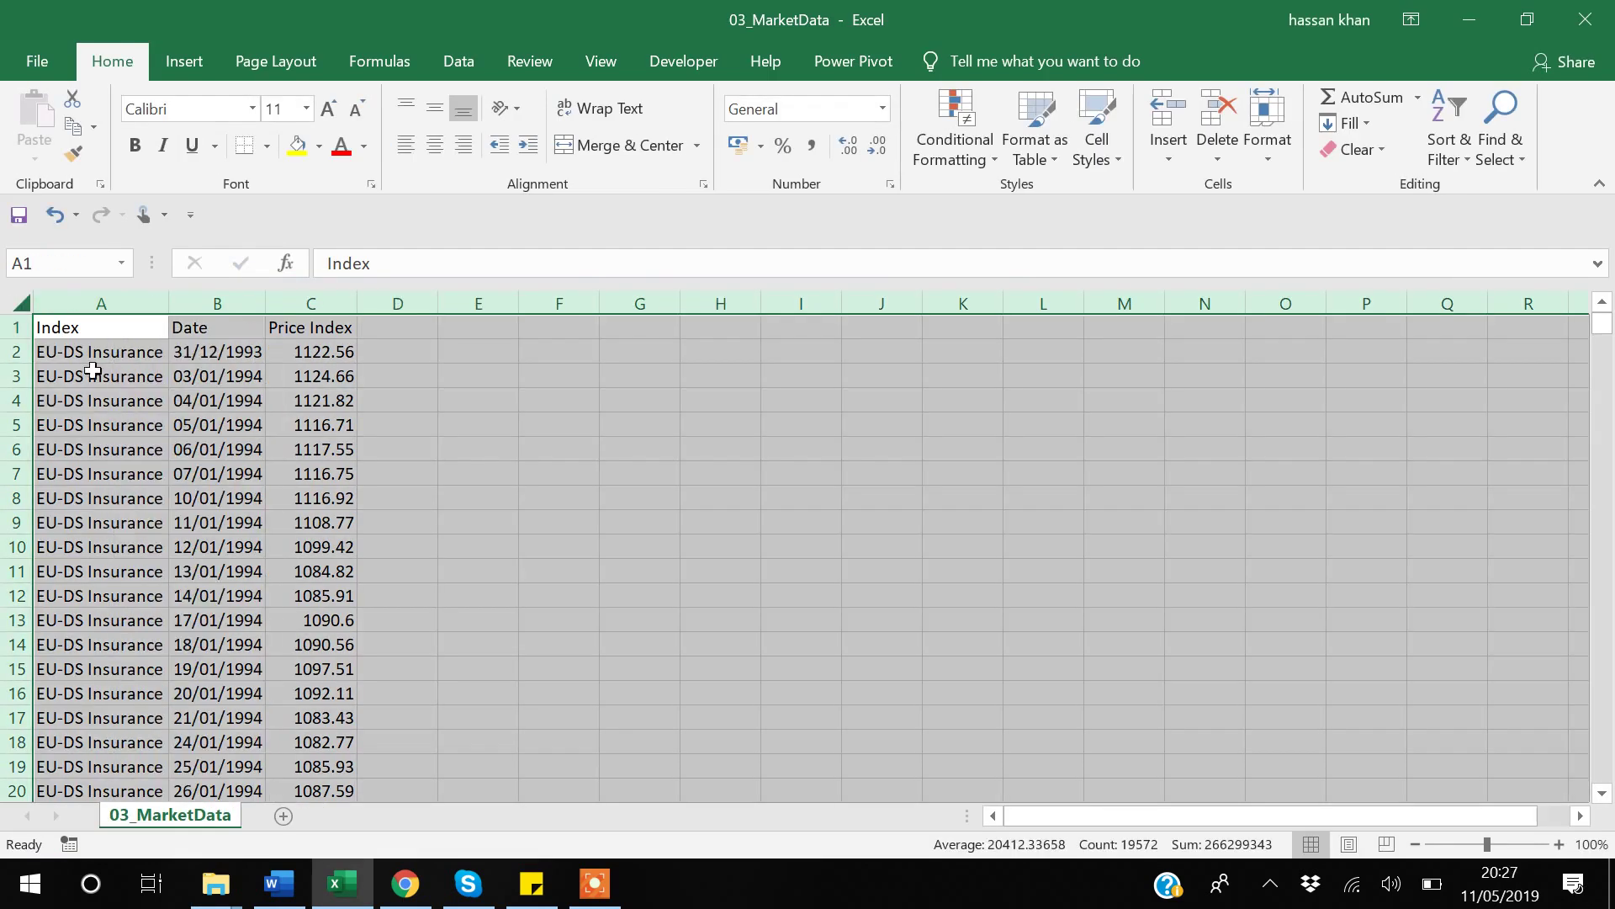
Examine the Index, Date and Price Index columns, checking the date range from the first to the last record.
left_click(105, 352)
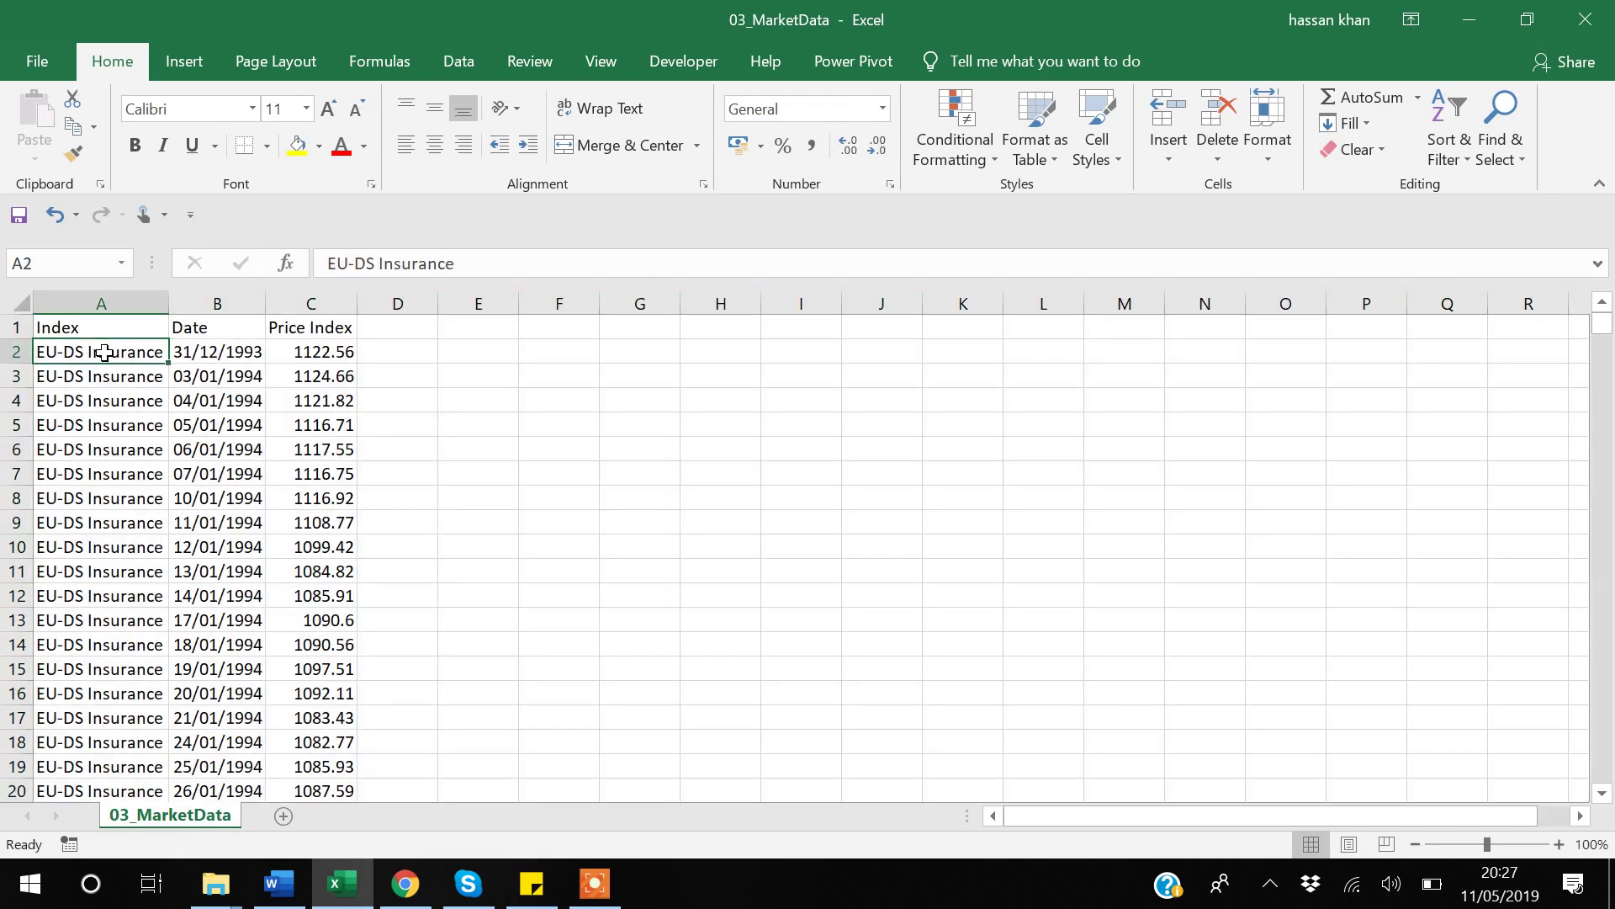
key("Right")
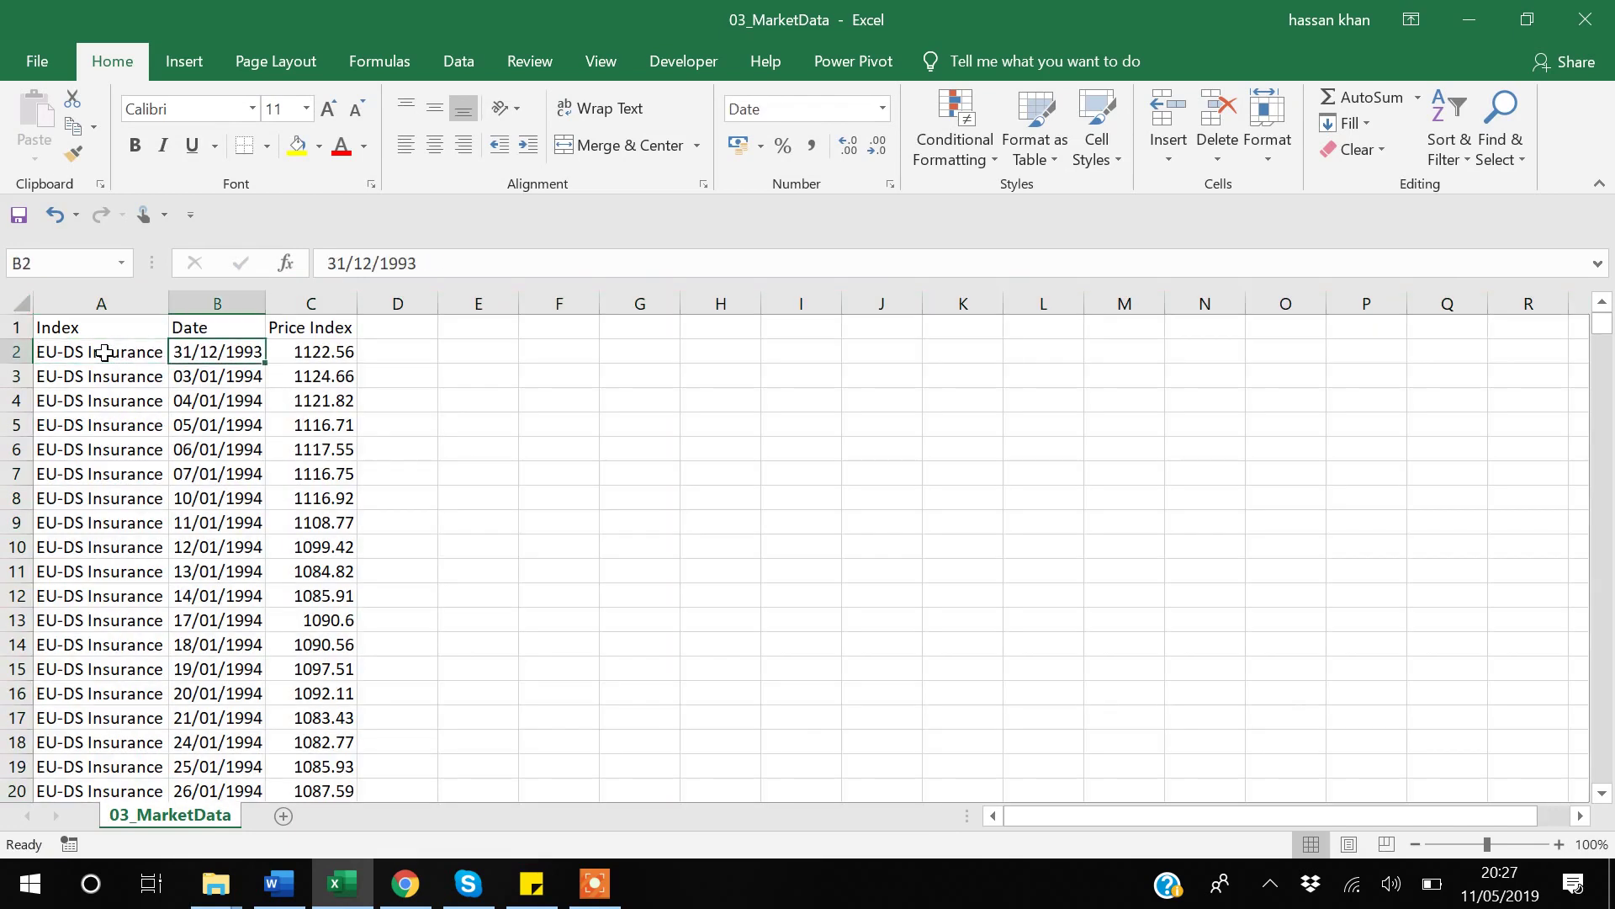
key("Right")
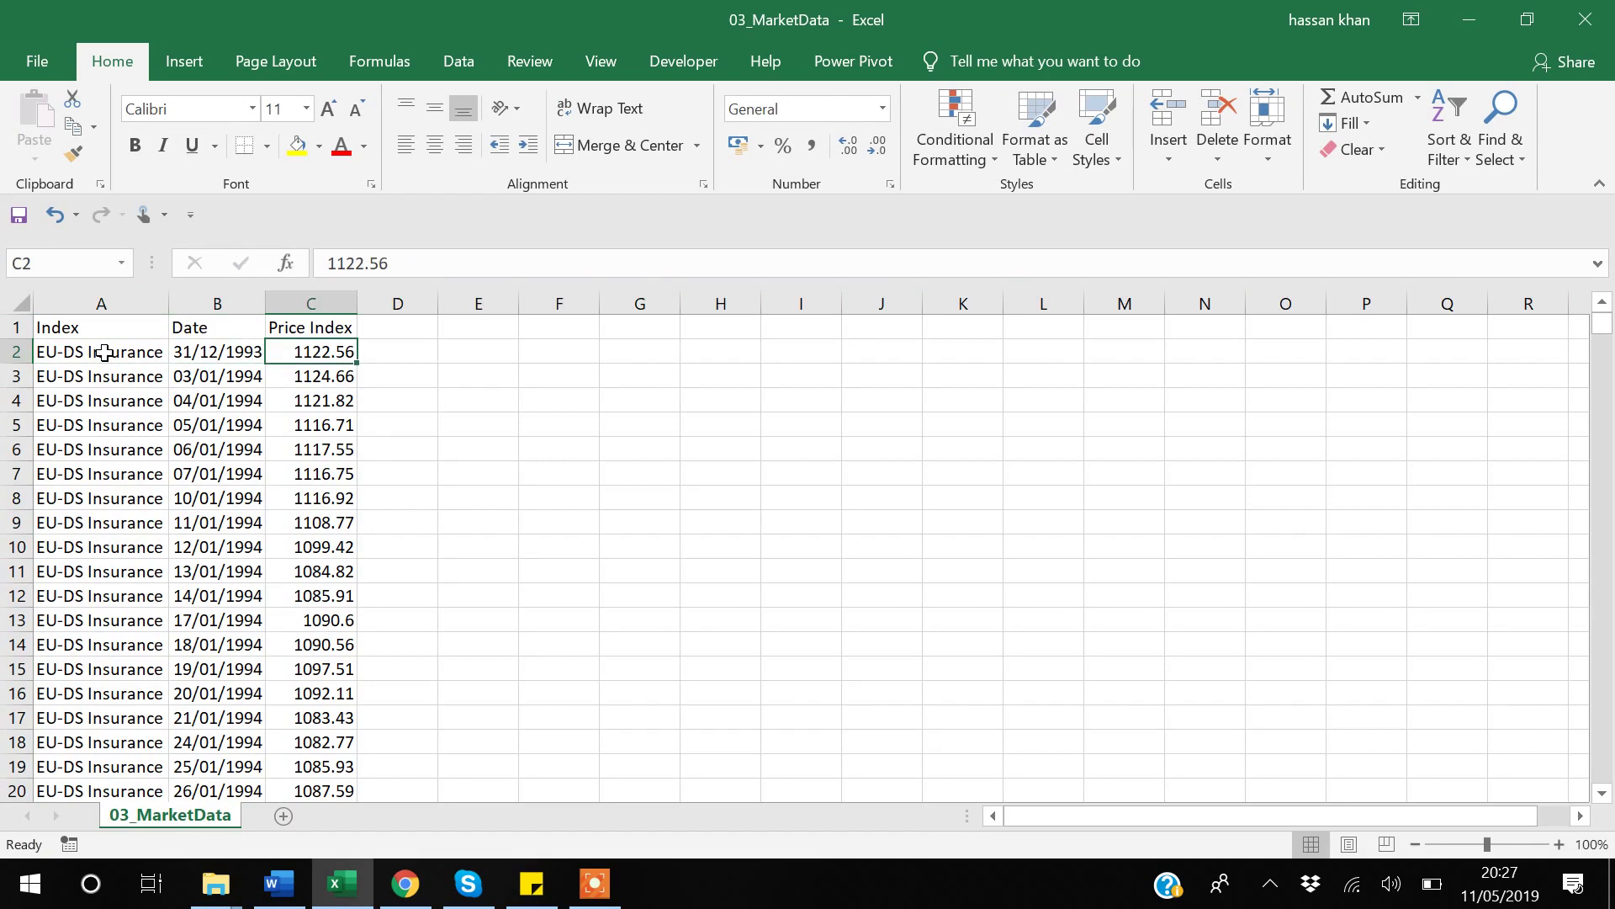
key("Left")
key("Left")
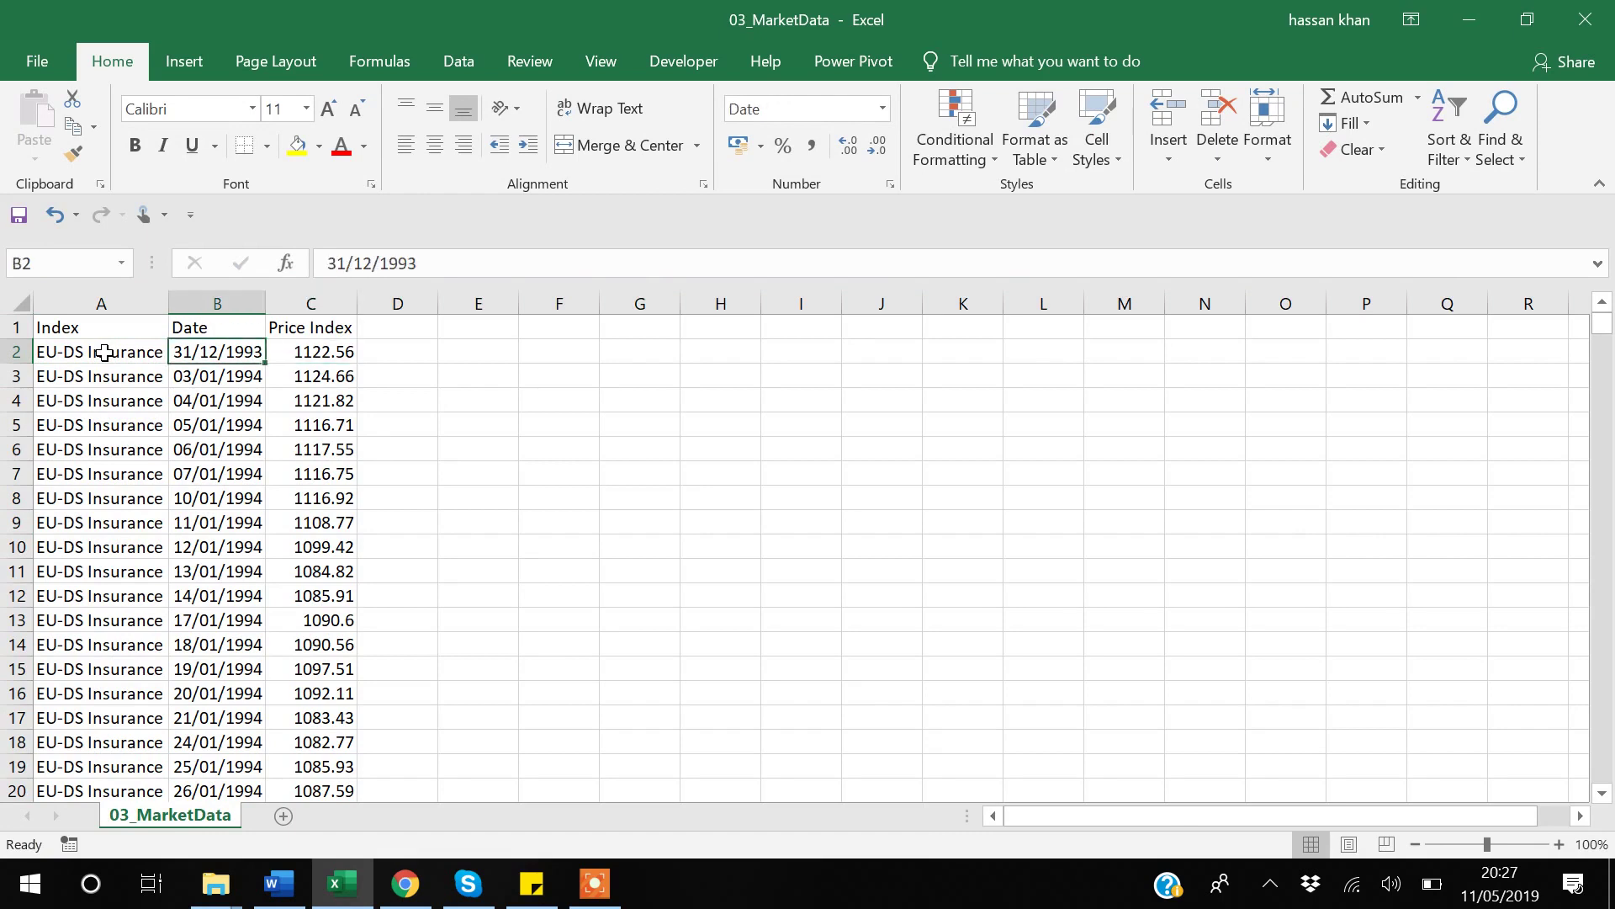
key("Right")
key("ctrl+Down")
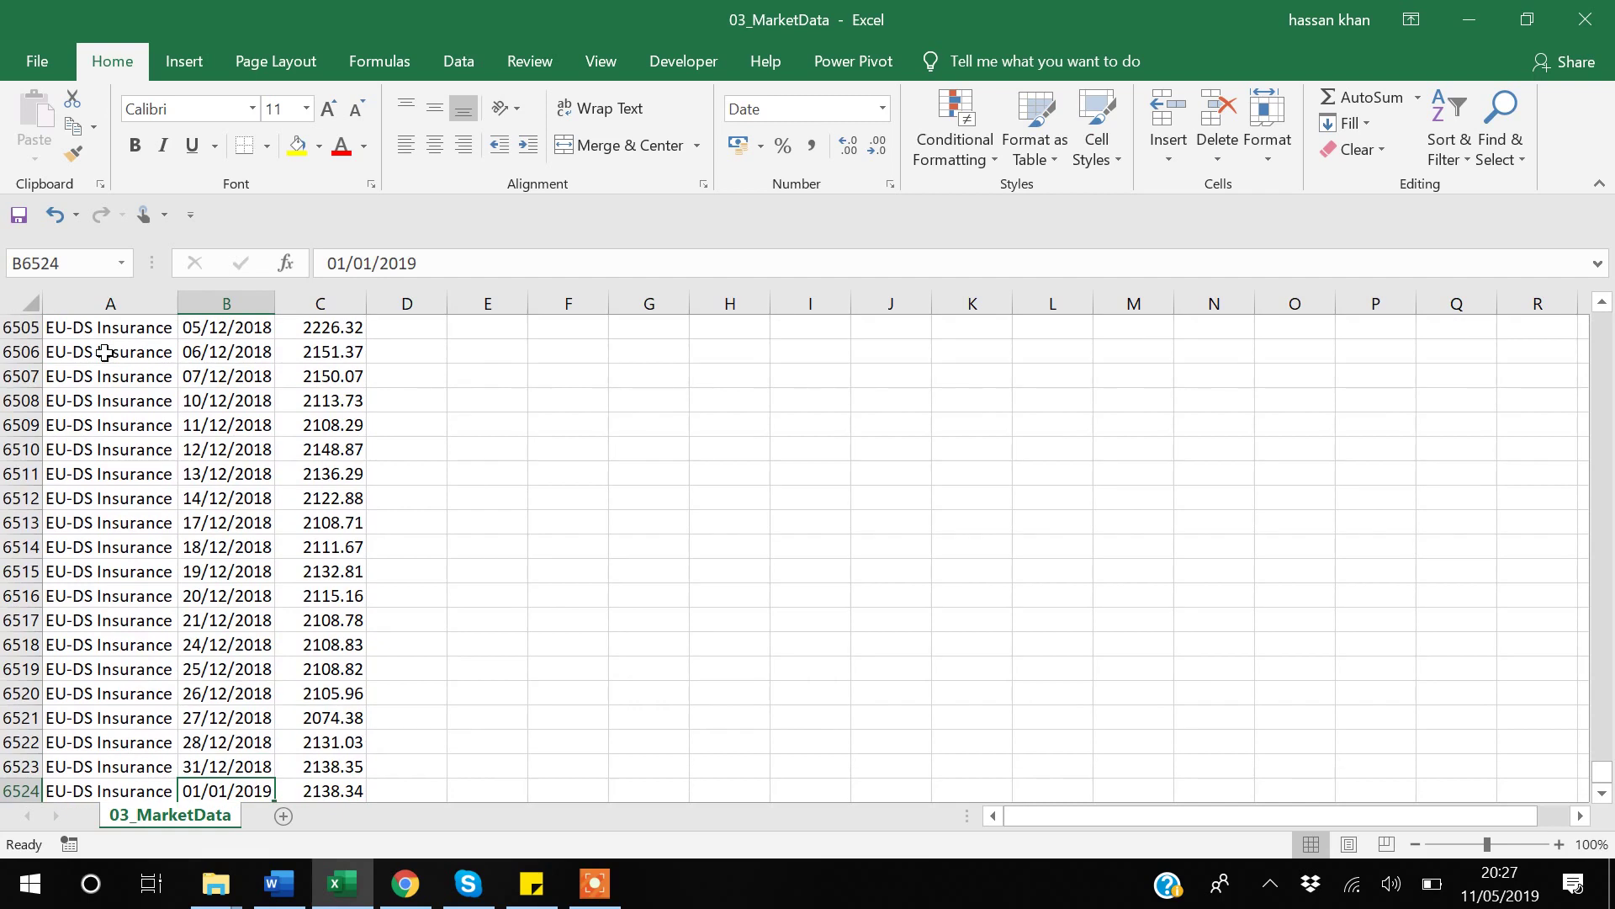
key("ctrl+Up")
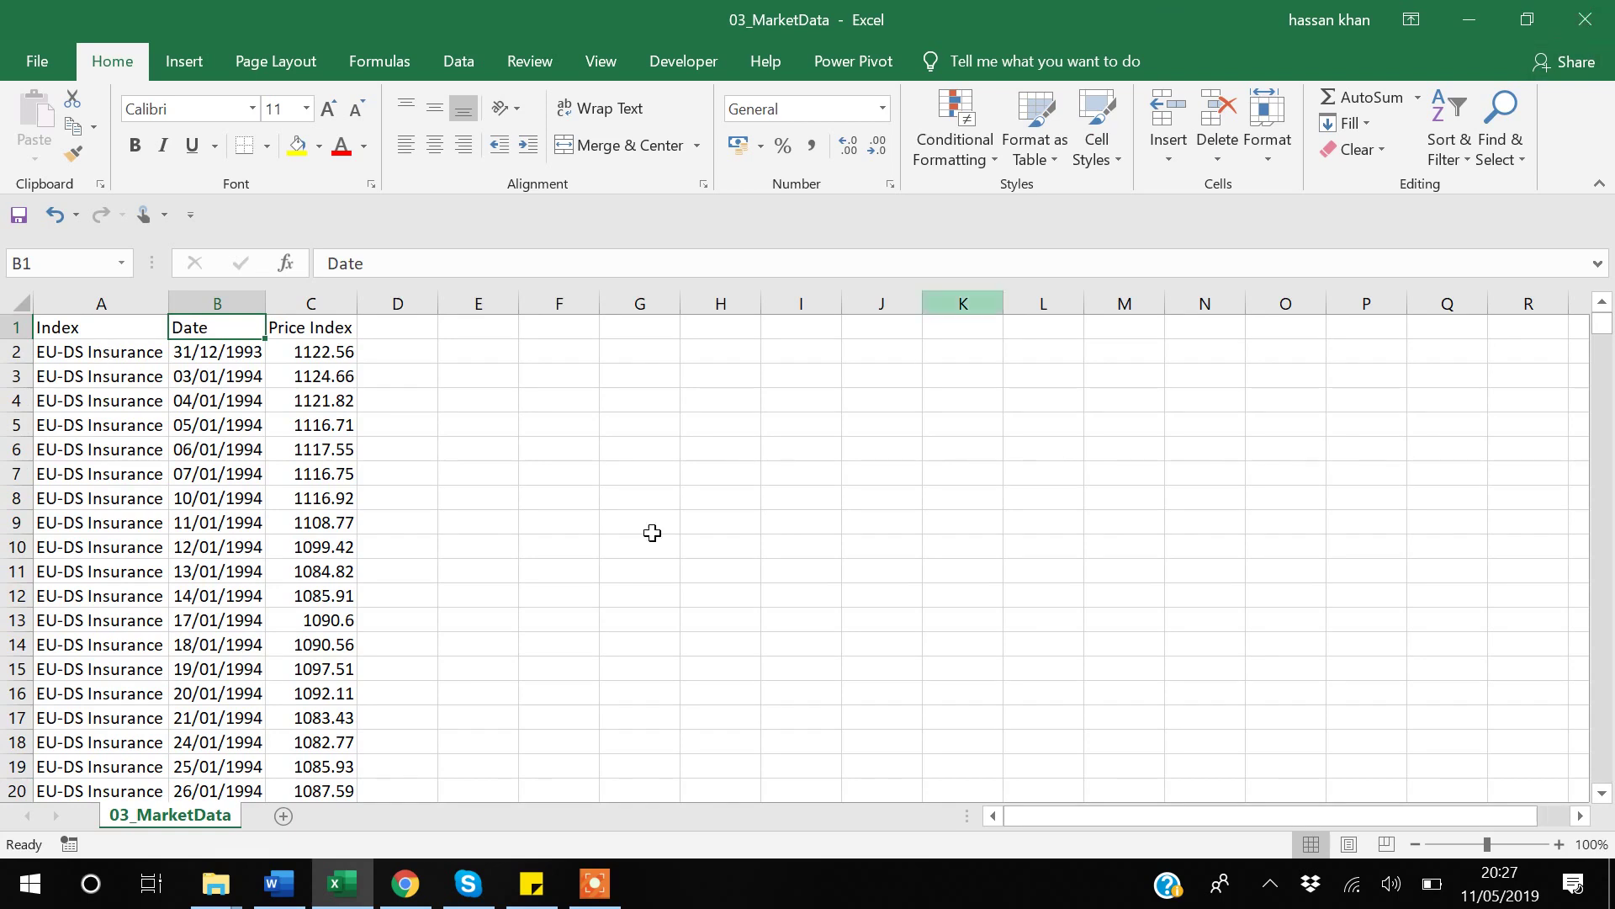
Switch to Google Data Studio in Chrome and create a new blank report.
left_click(405, 884)
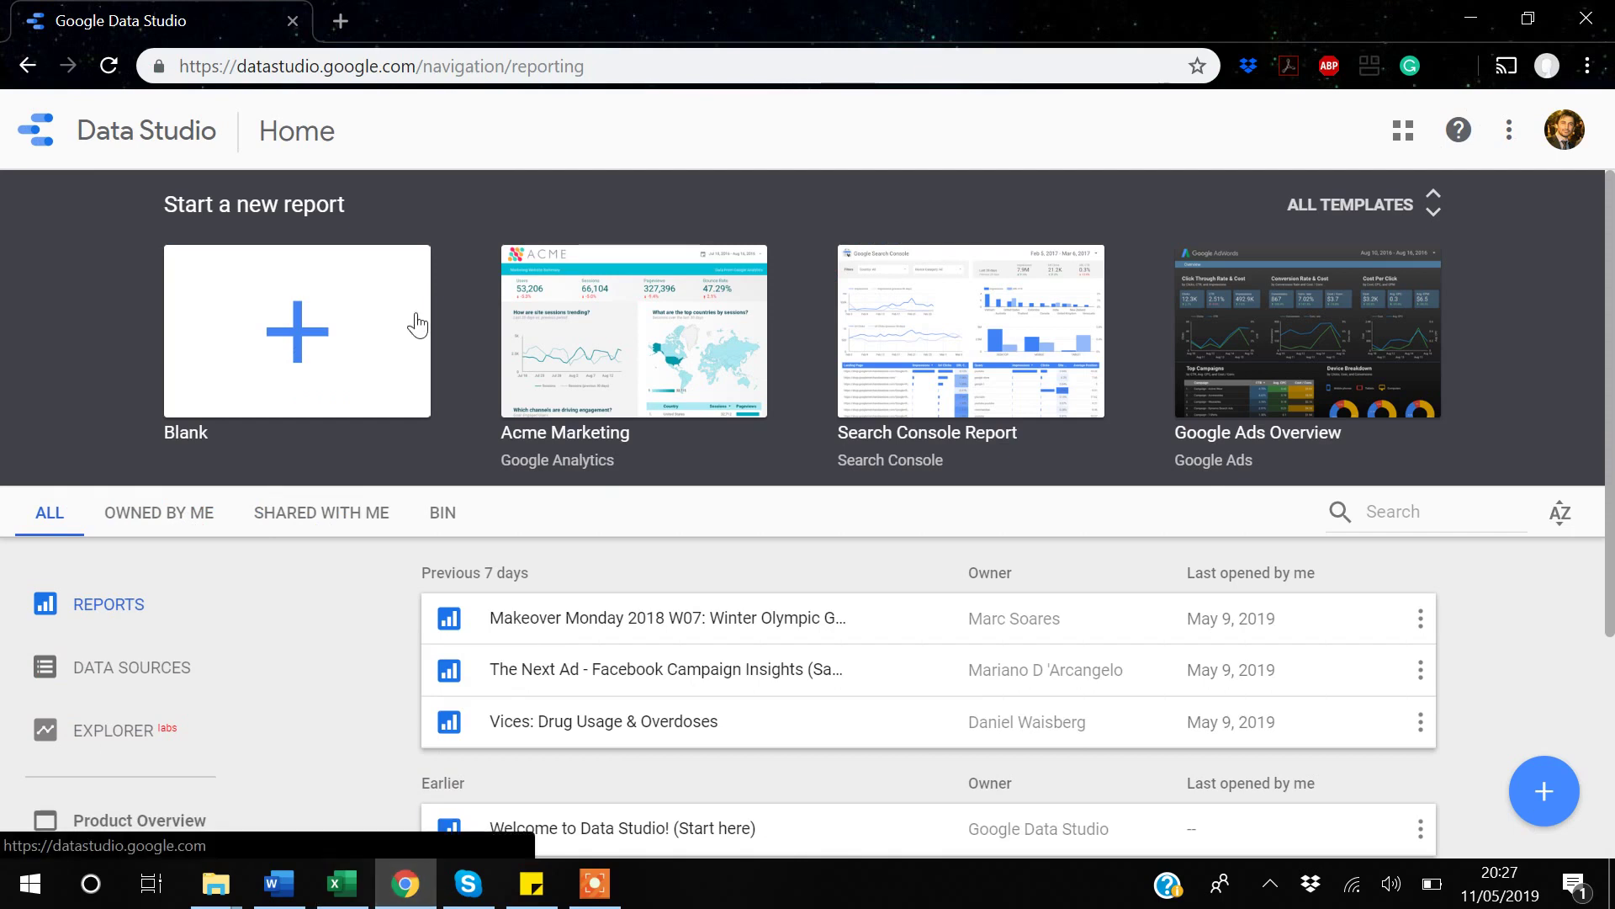
scroll(396, 319, "down", 2)
scroll(389, 318, "up", 2)
left_click(288, 327)
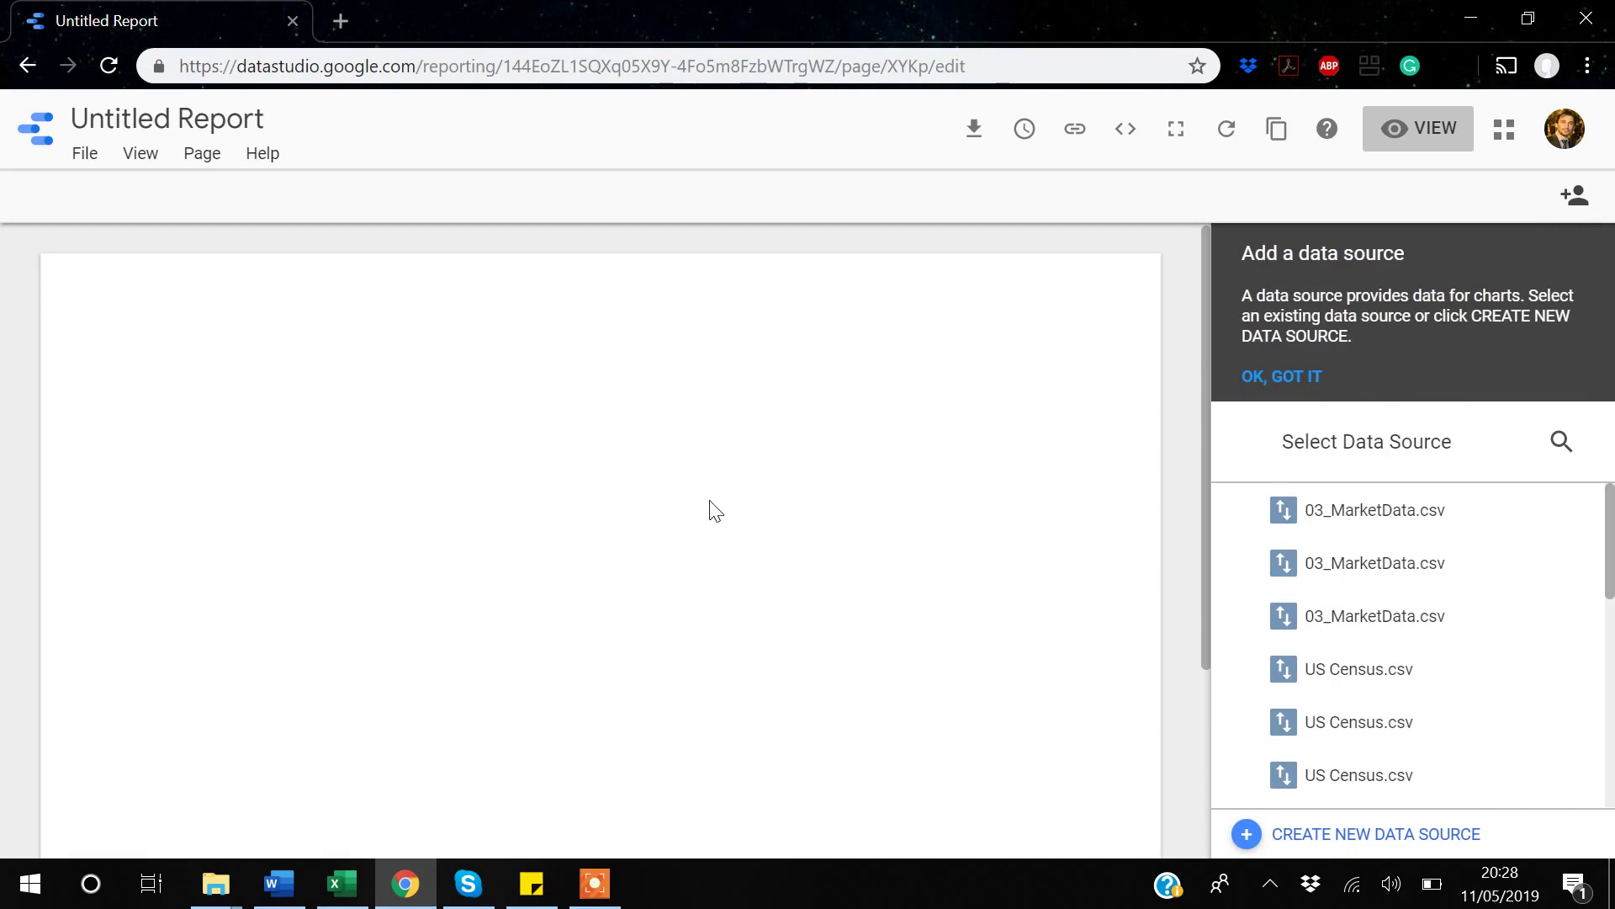
Rename the untitled report as "How to use Data Range Control in Data Studio".
left_click(260, 119)
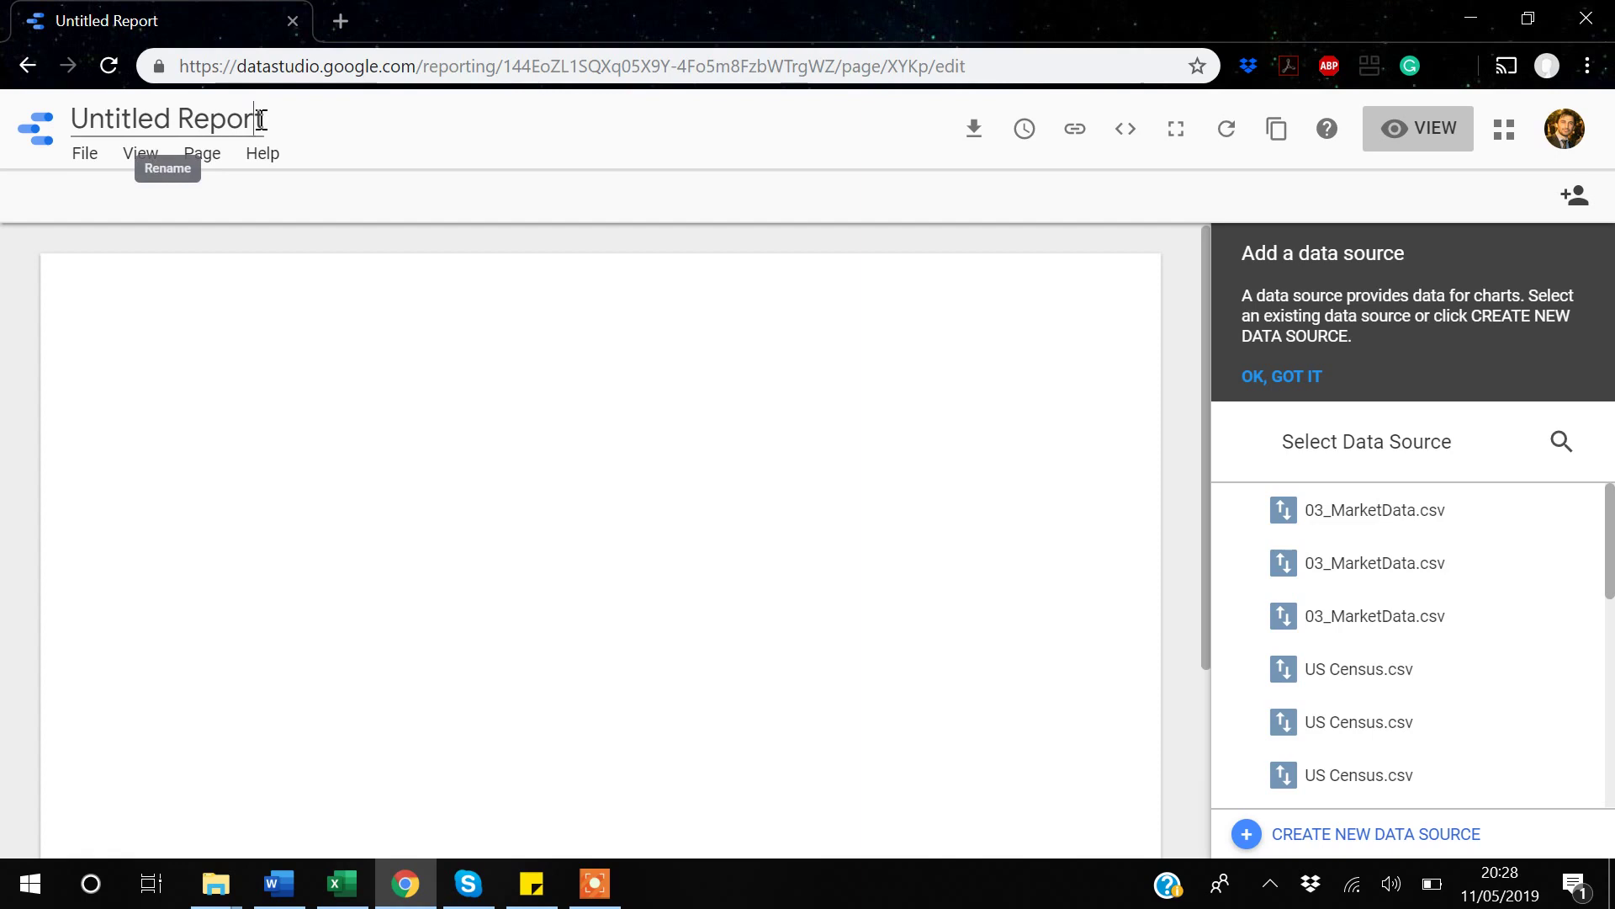
key("BackSpace")
key("BackSpace")
key("BackSpace")
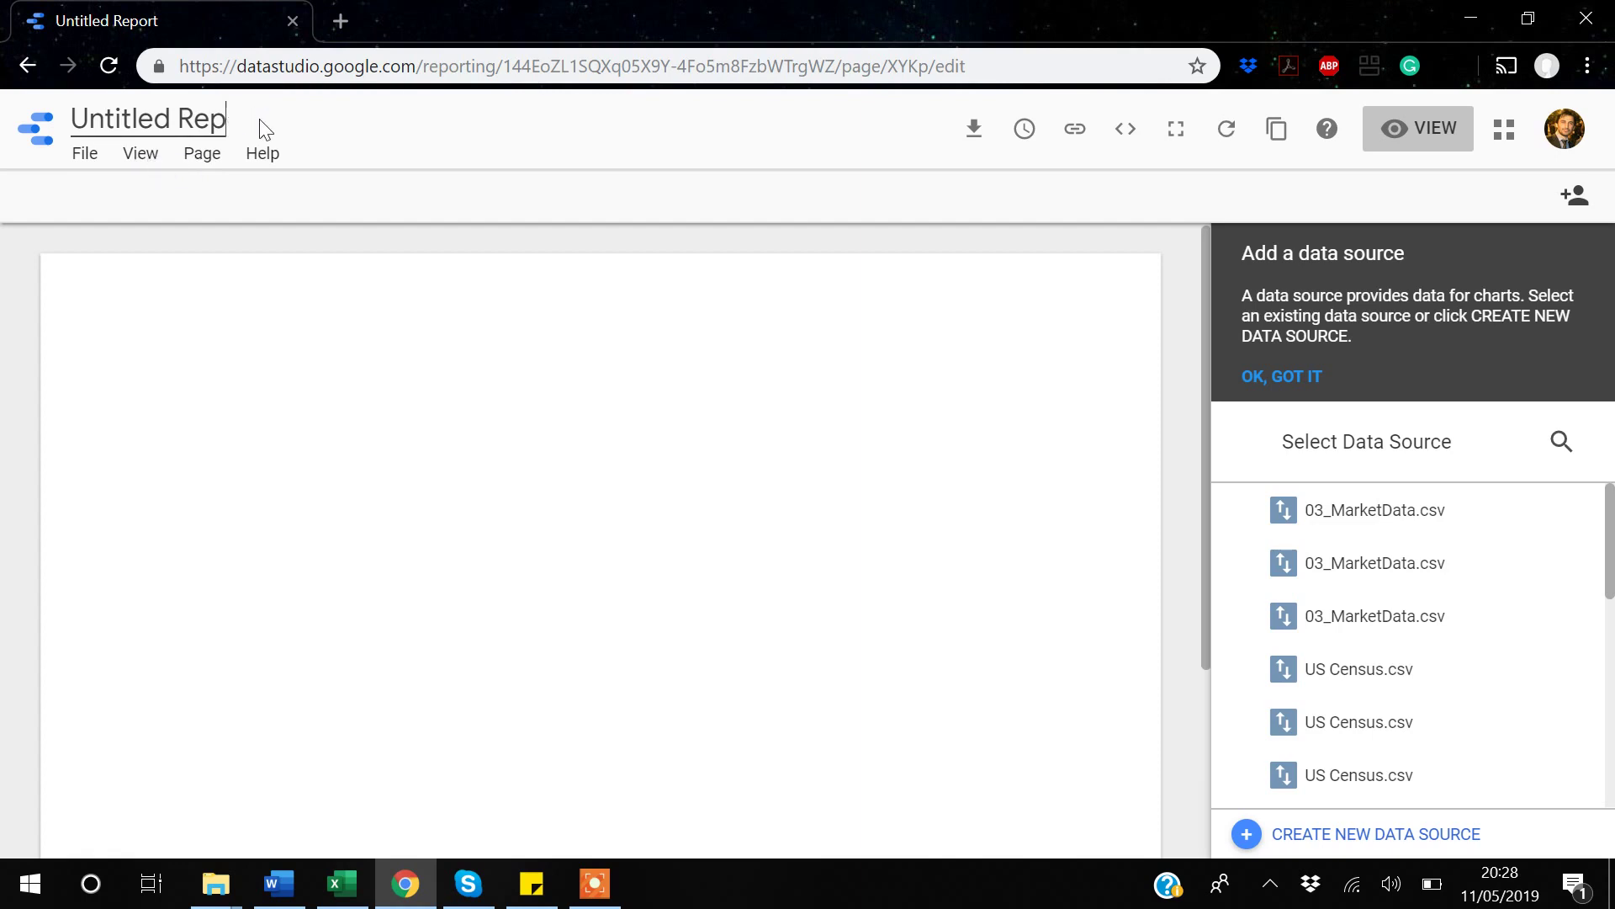
key("BackSpace")
key("BackSpace")
key("BackSpace")
key("BackSpace")
key("BackSpace")
key("BackSpace")
key("BackSpace")
key("BackSpace")
key("BackSpace")
key("BackSpace")
key("BackSpace")
key("BackSpace")
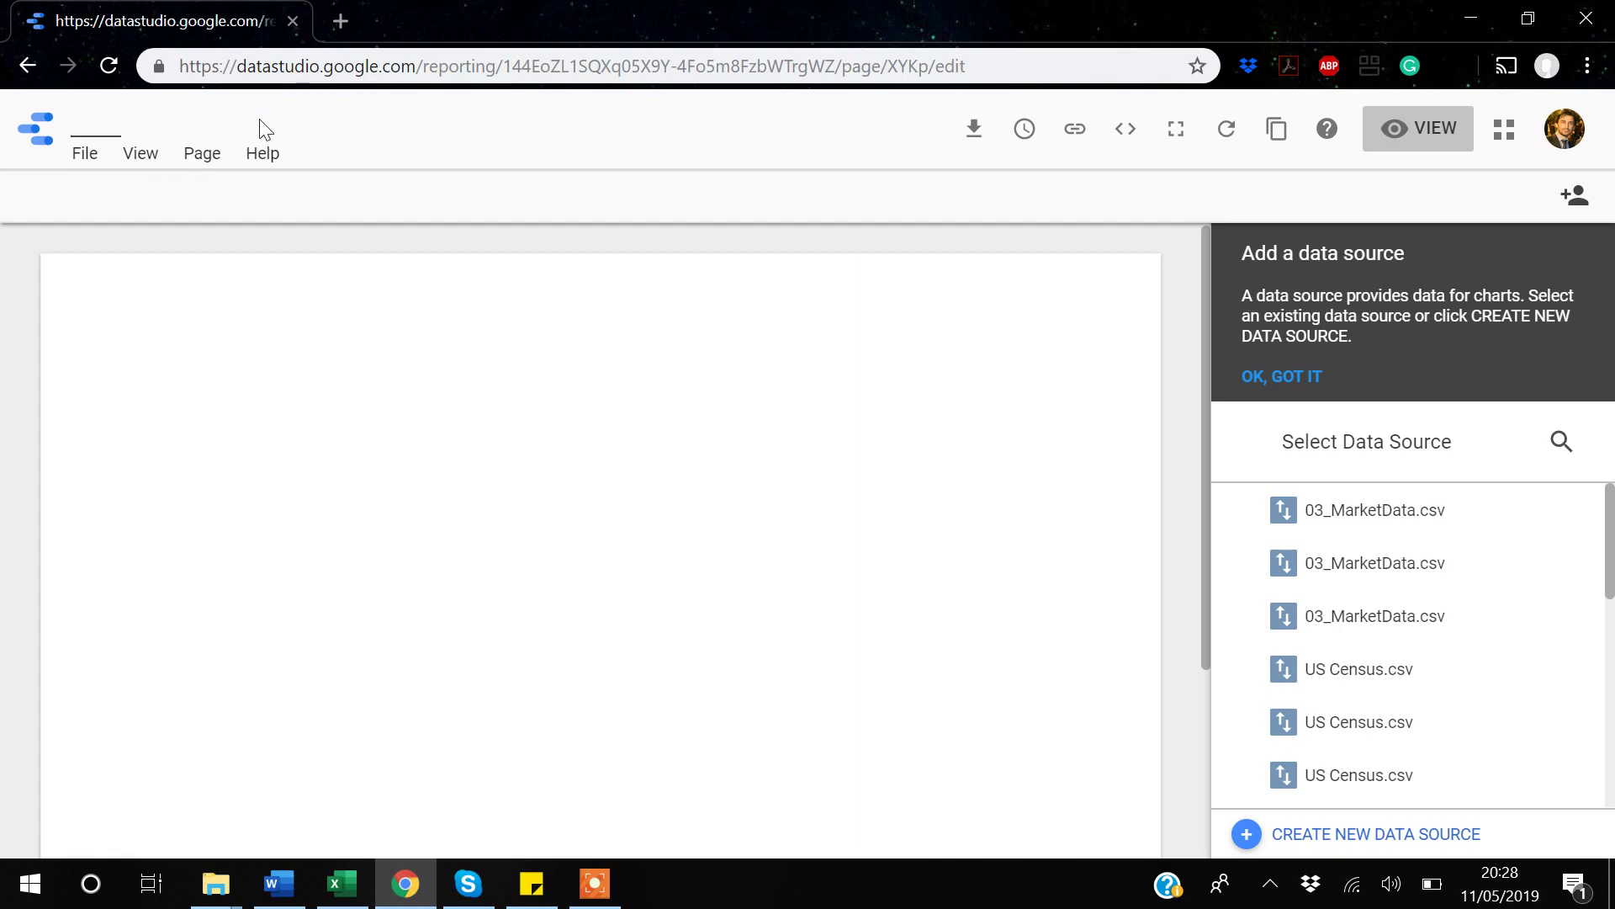
type("How to use")
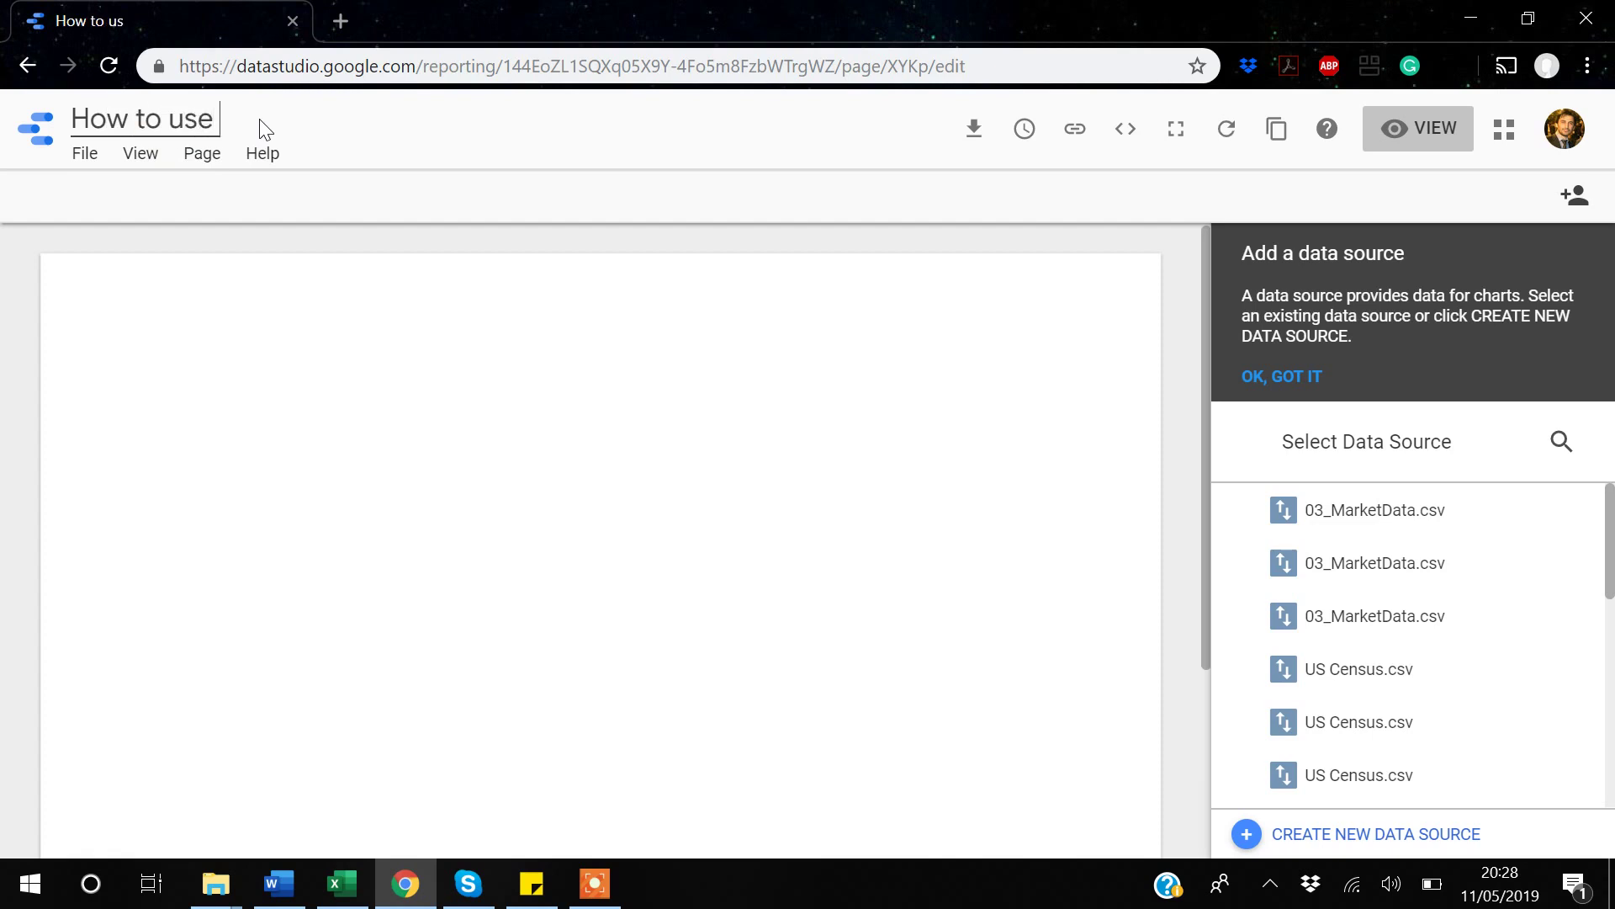
type(" Data")
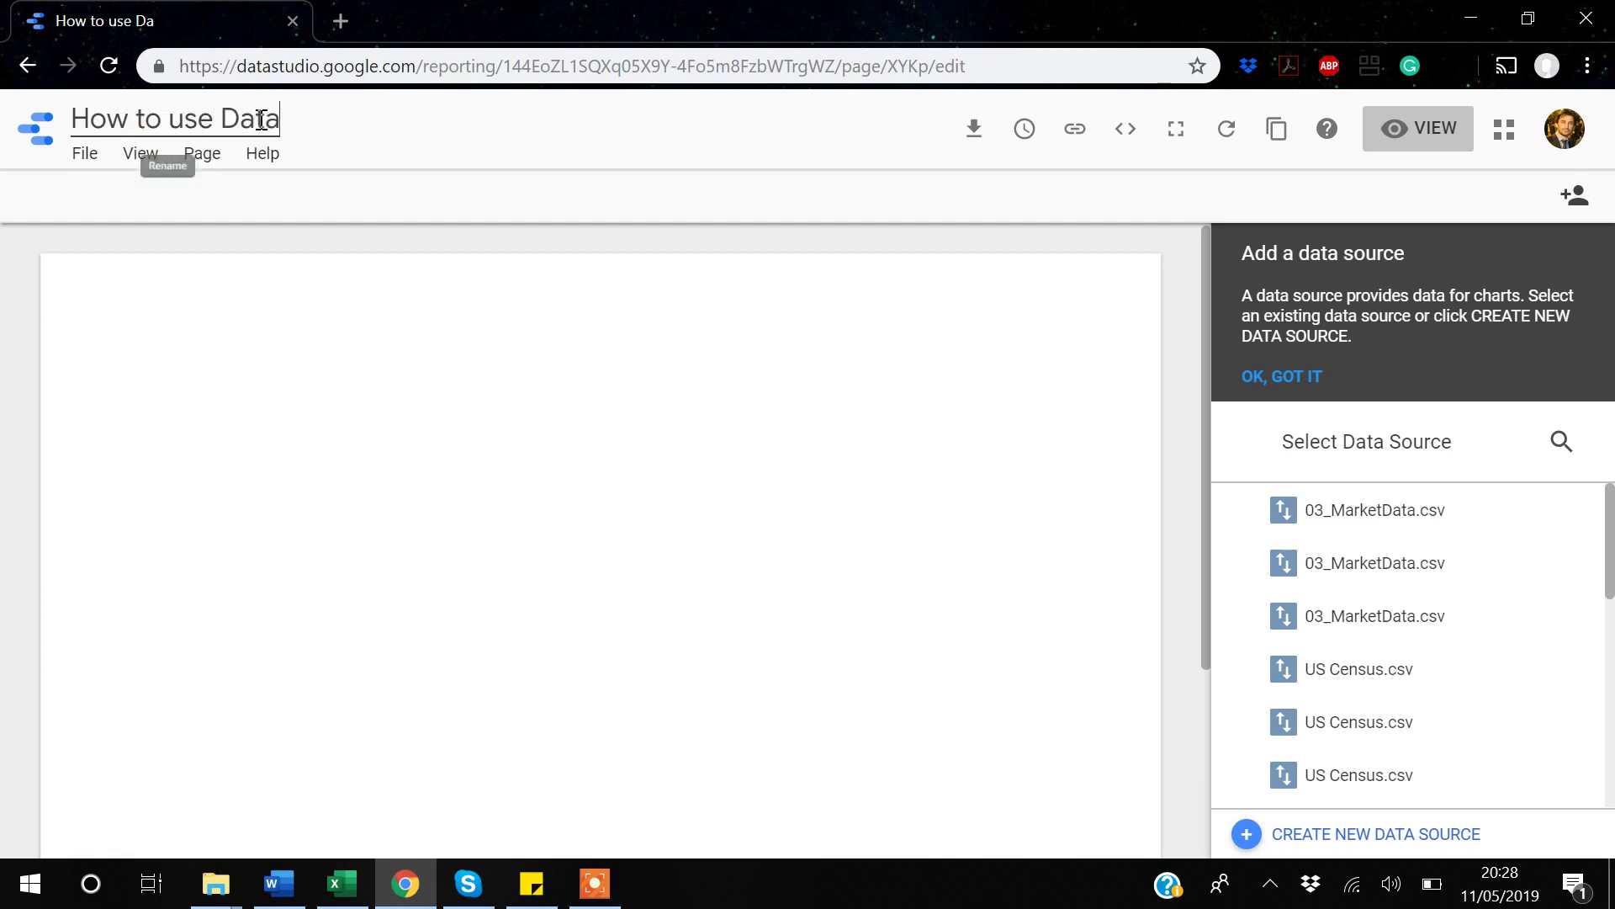
type(" Ra")
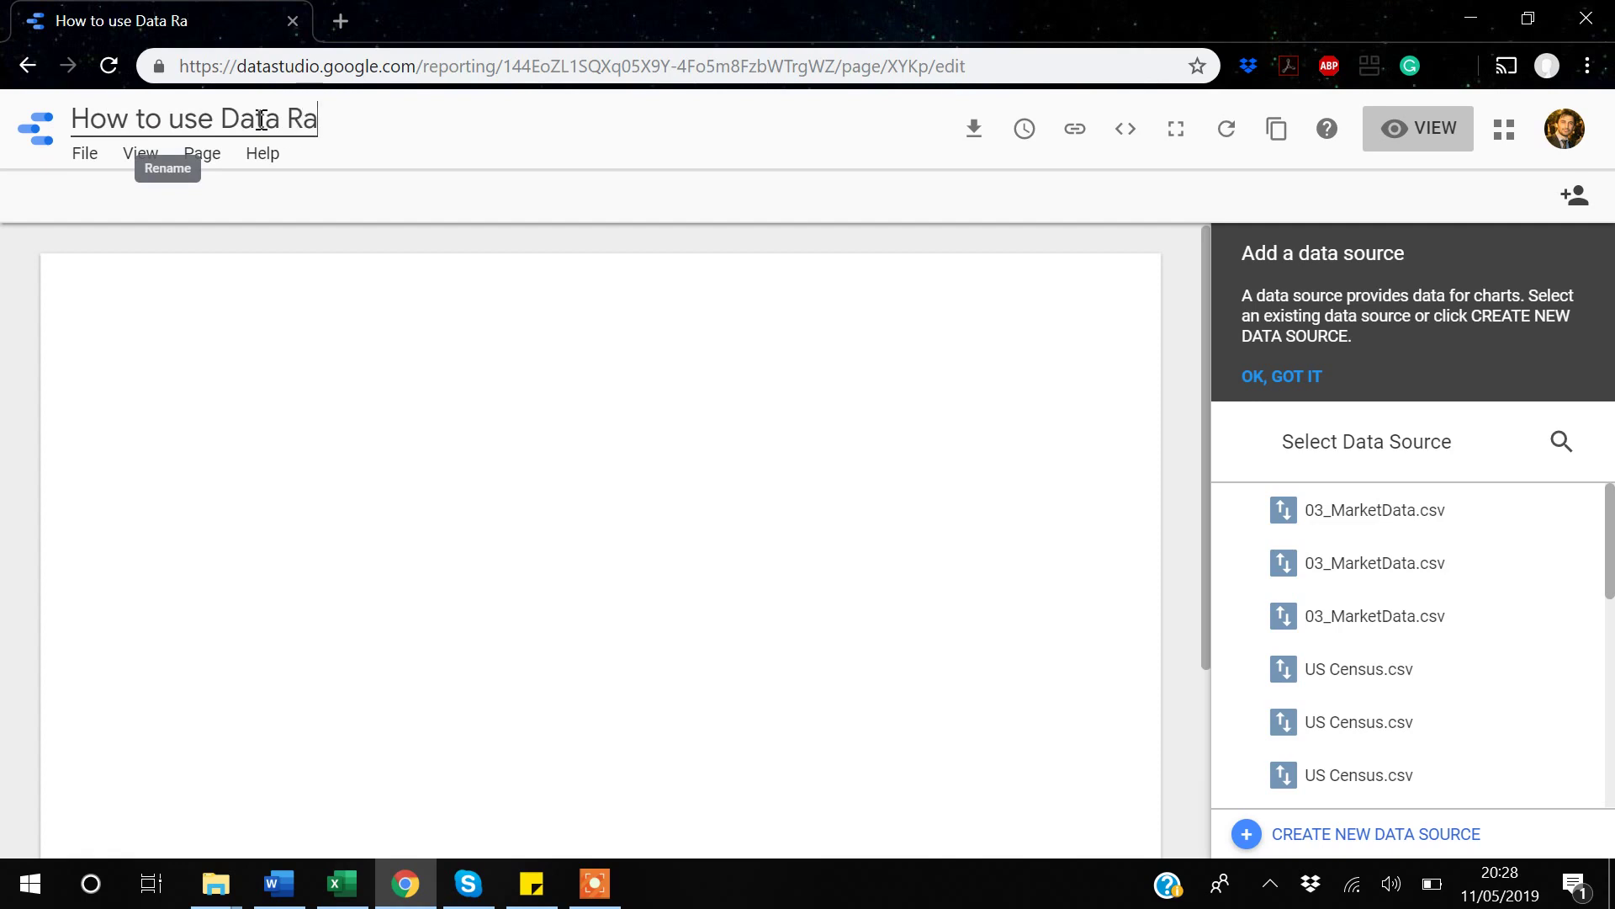
type("nge Co")
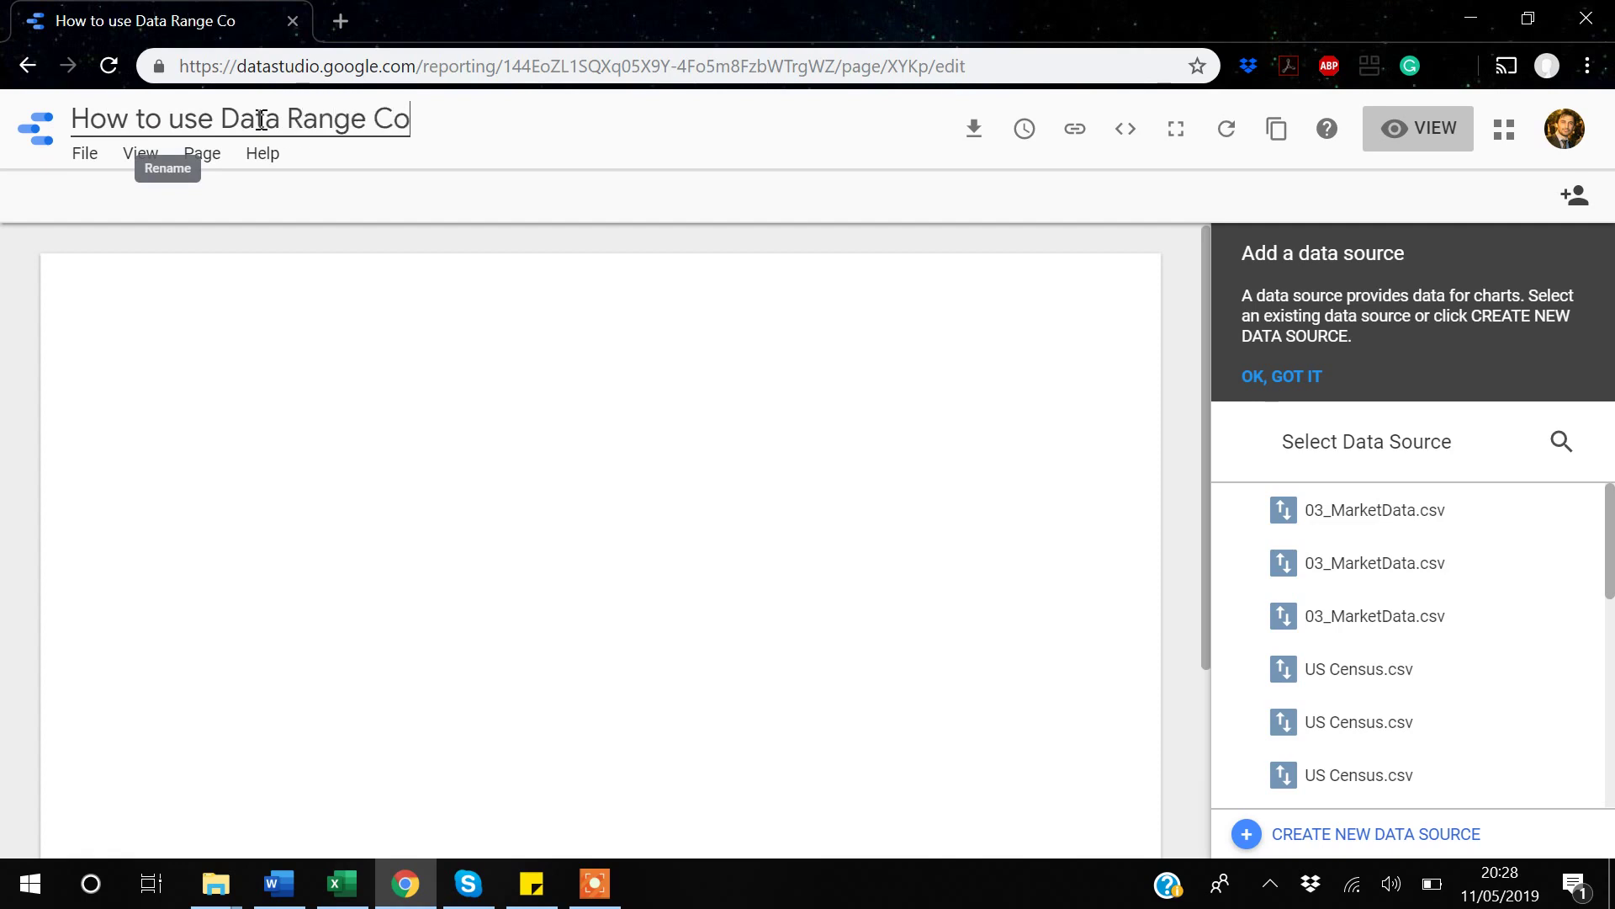
type("ntrol in ")
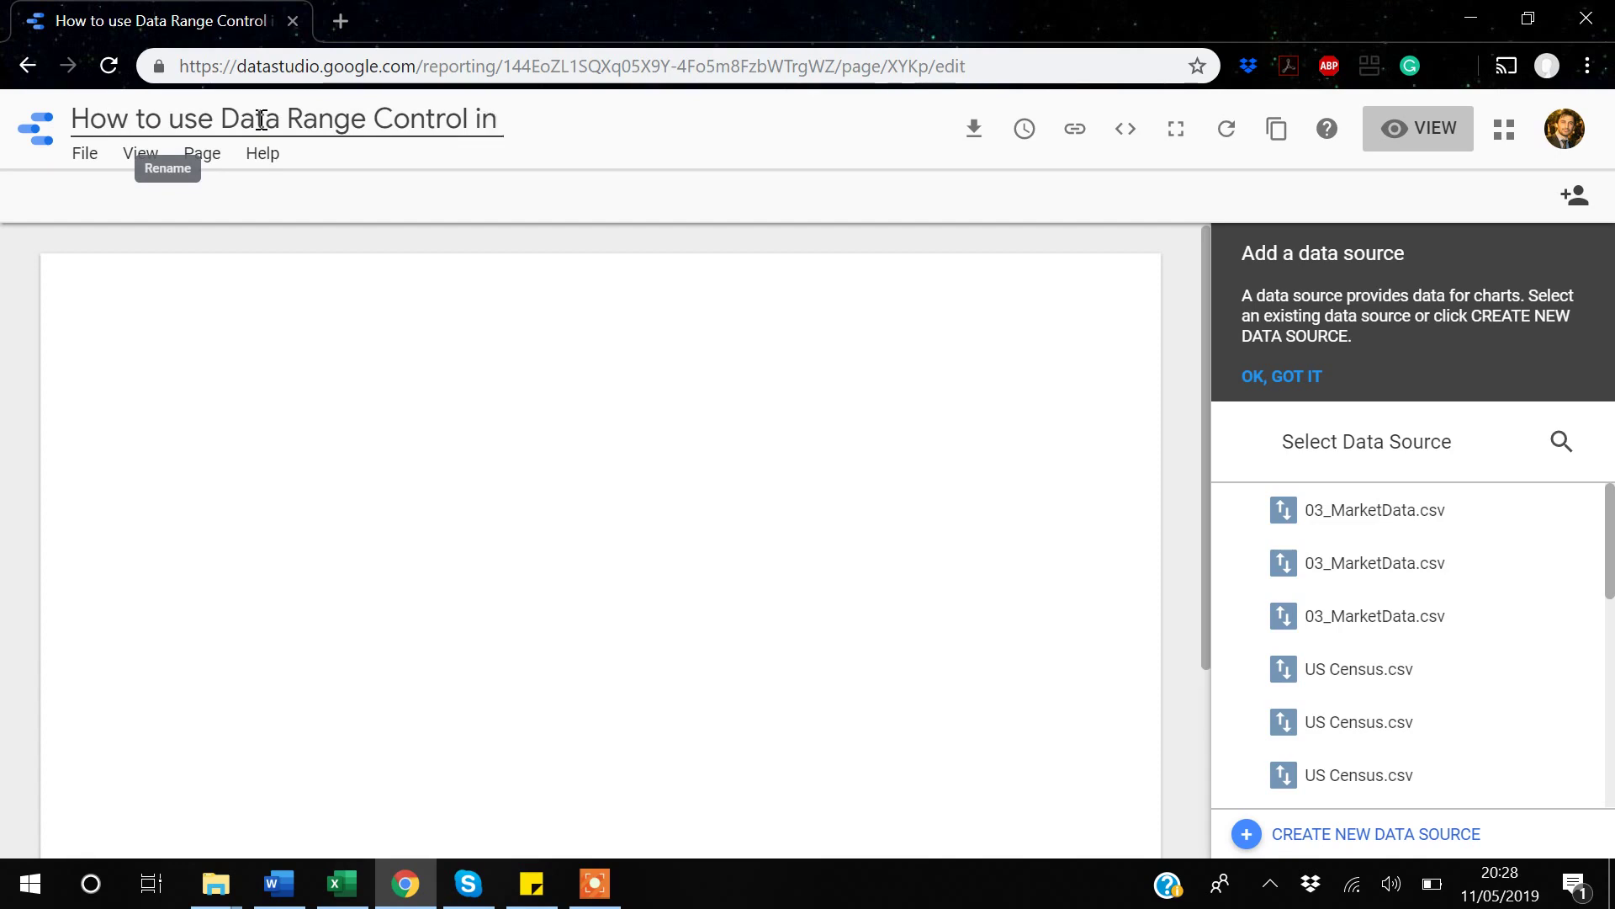
type("Data Studio")
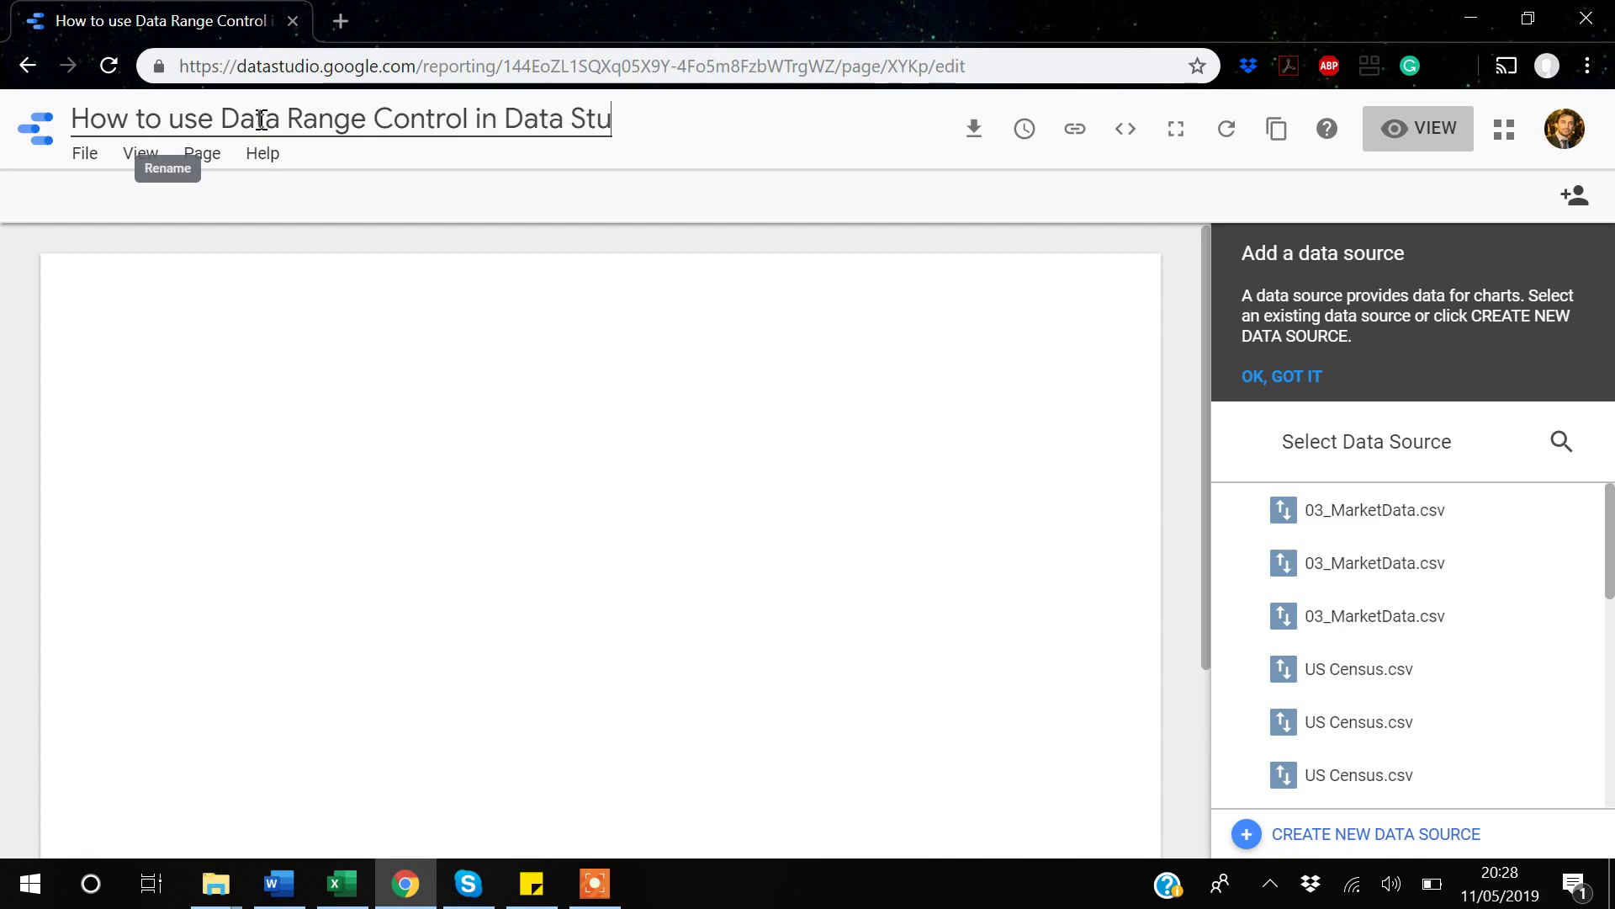
left_click(579, 383)
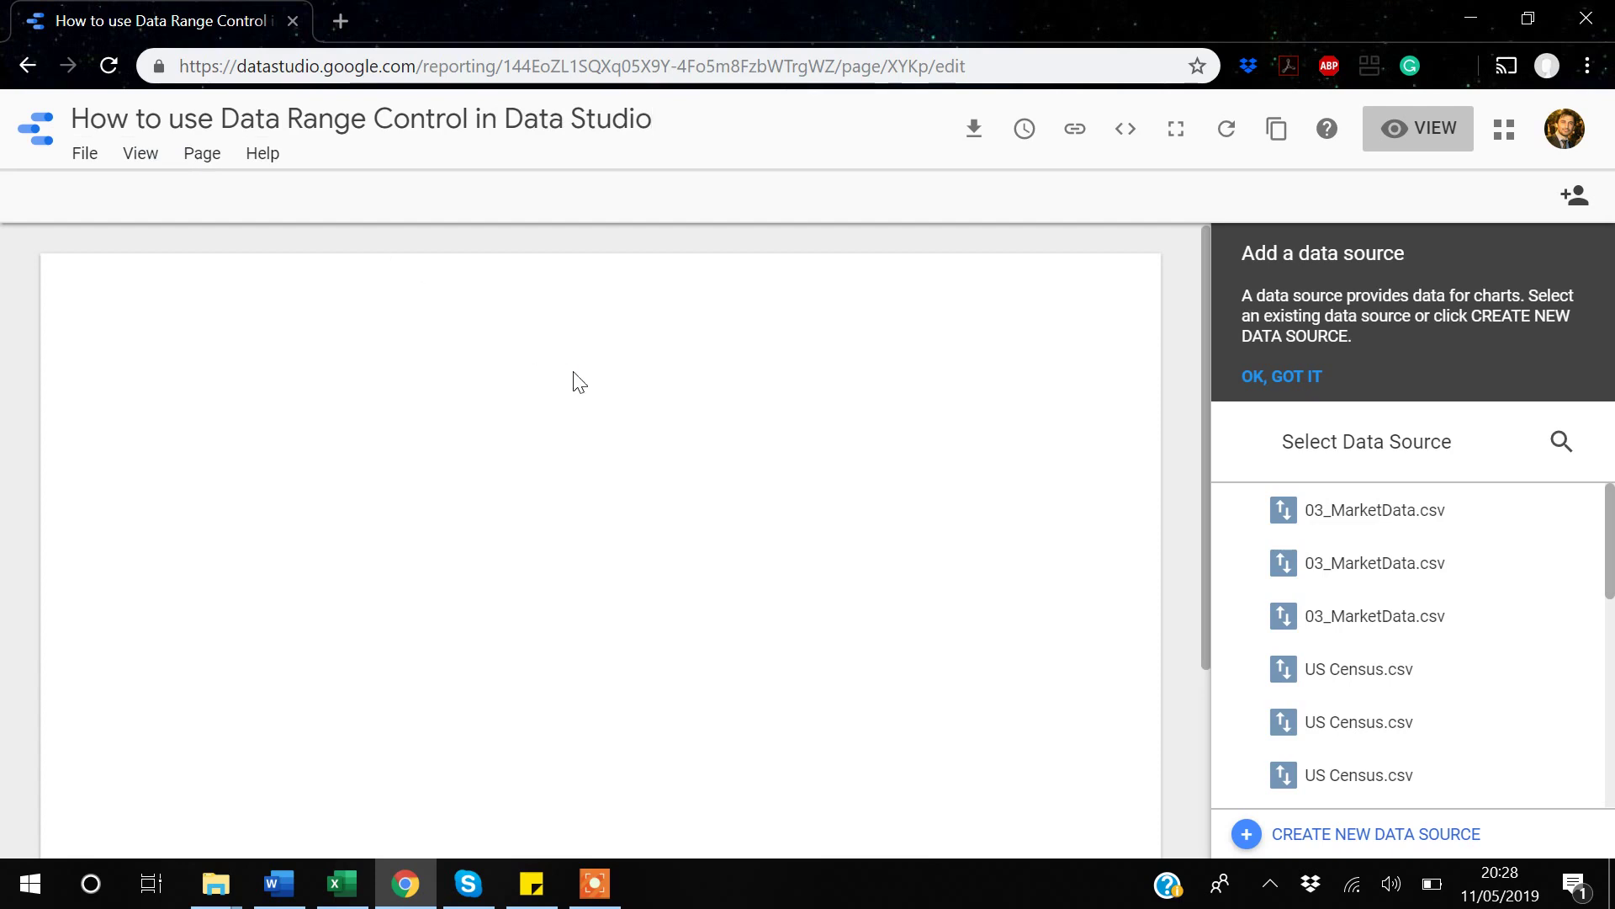
Create a new data source with the File Upload connector and upload 03_MarketData from the Date Range Controls folder.
left_click(1352, 838)
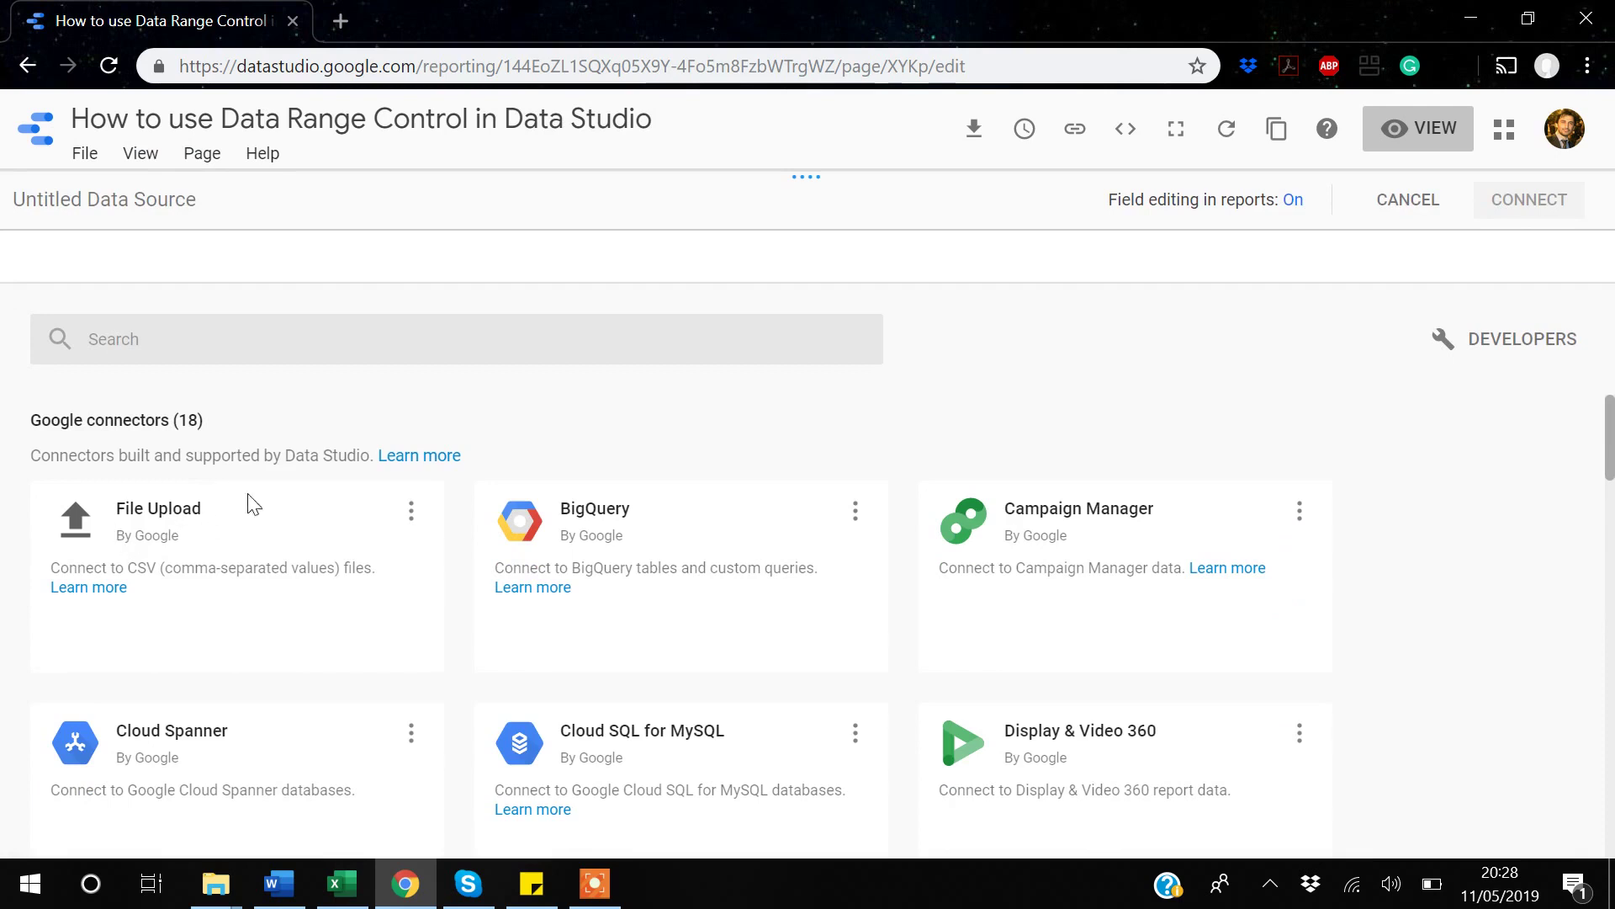
mouse_move(170, 515)
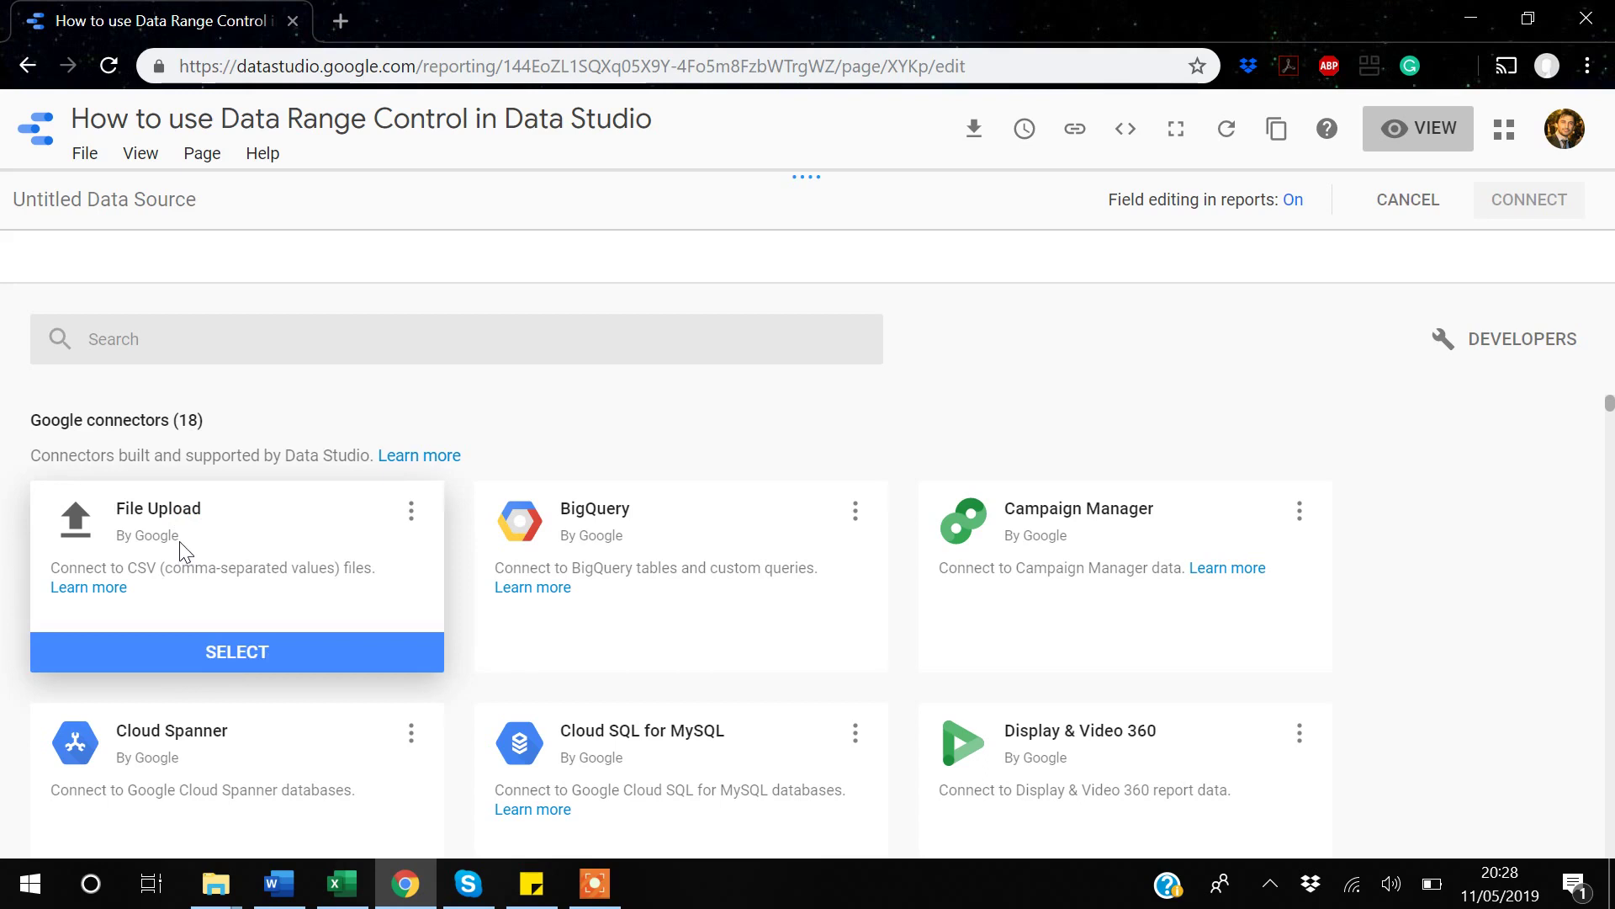
left_click(255, 665)
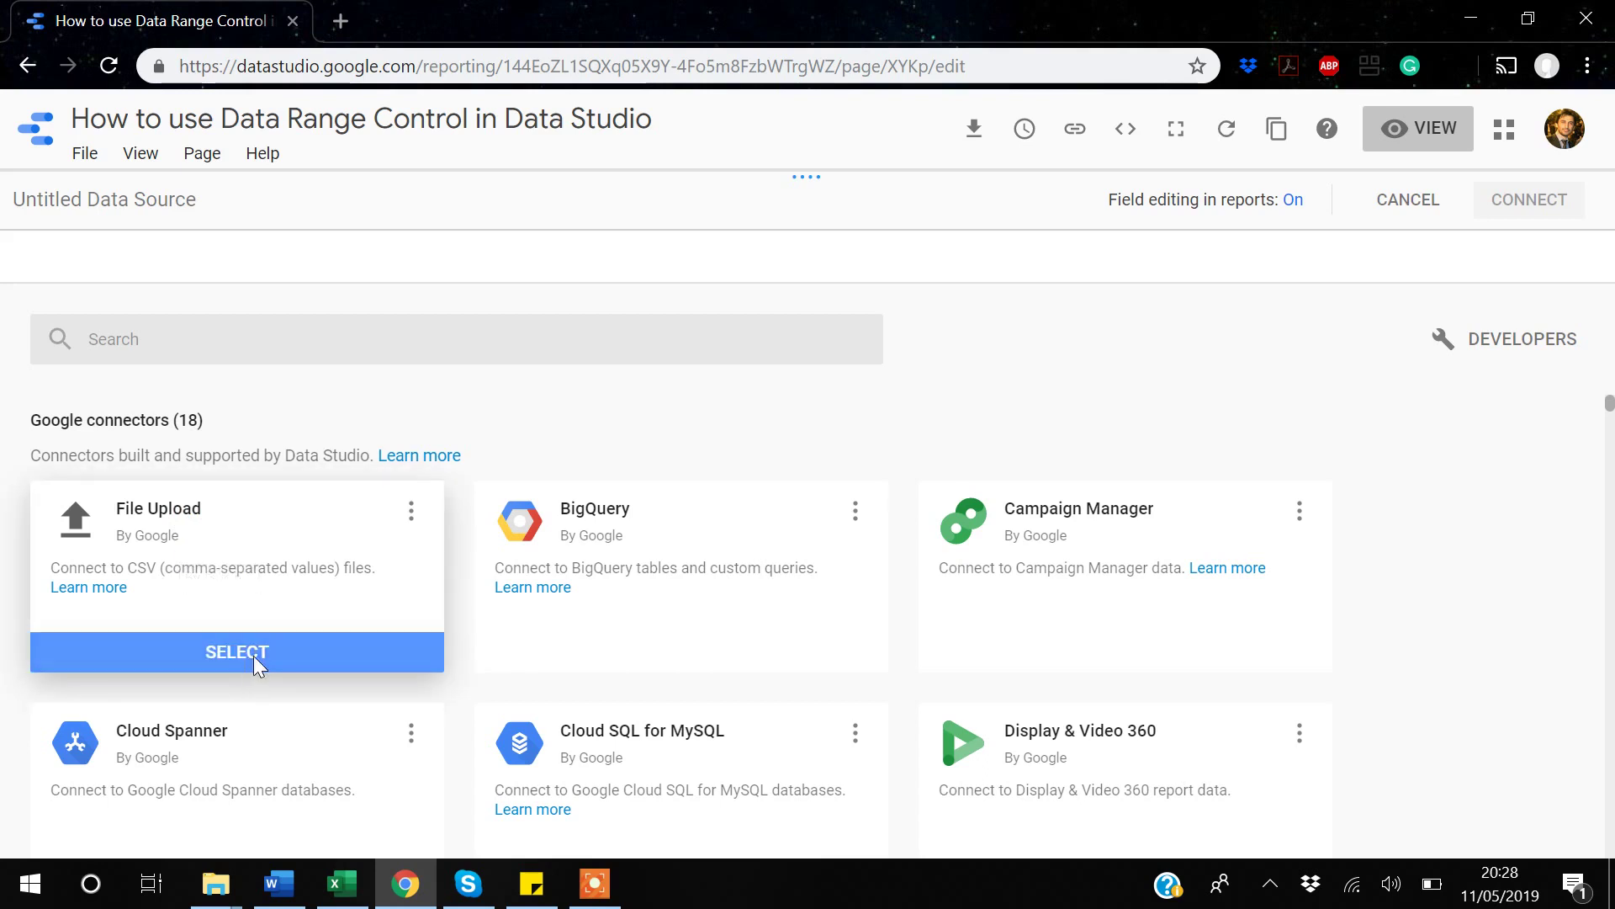
scroll(809, 627, "down", 1)
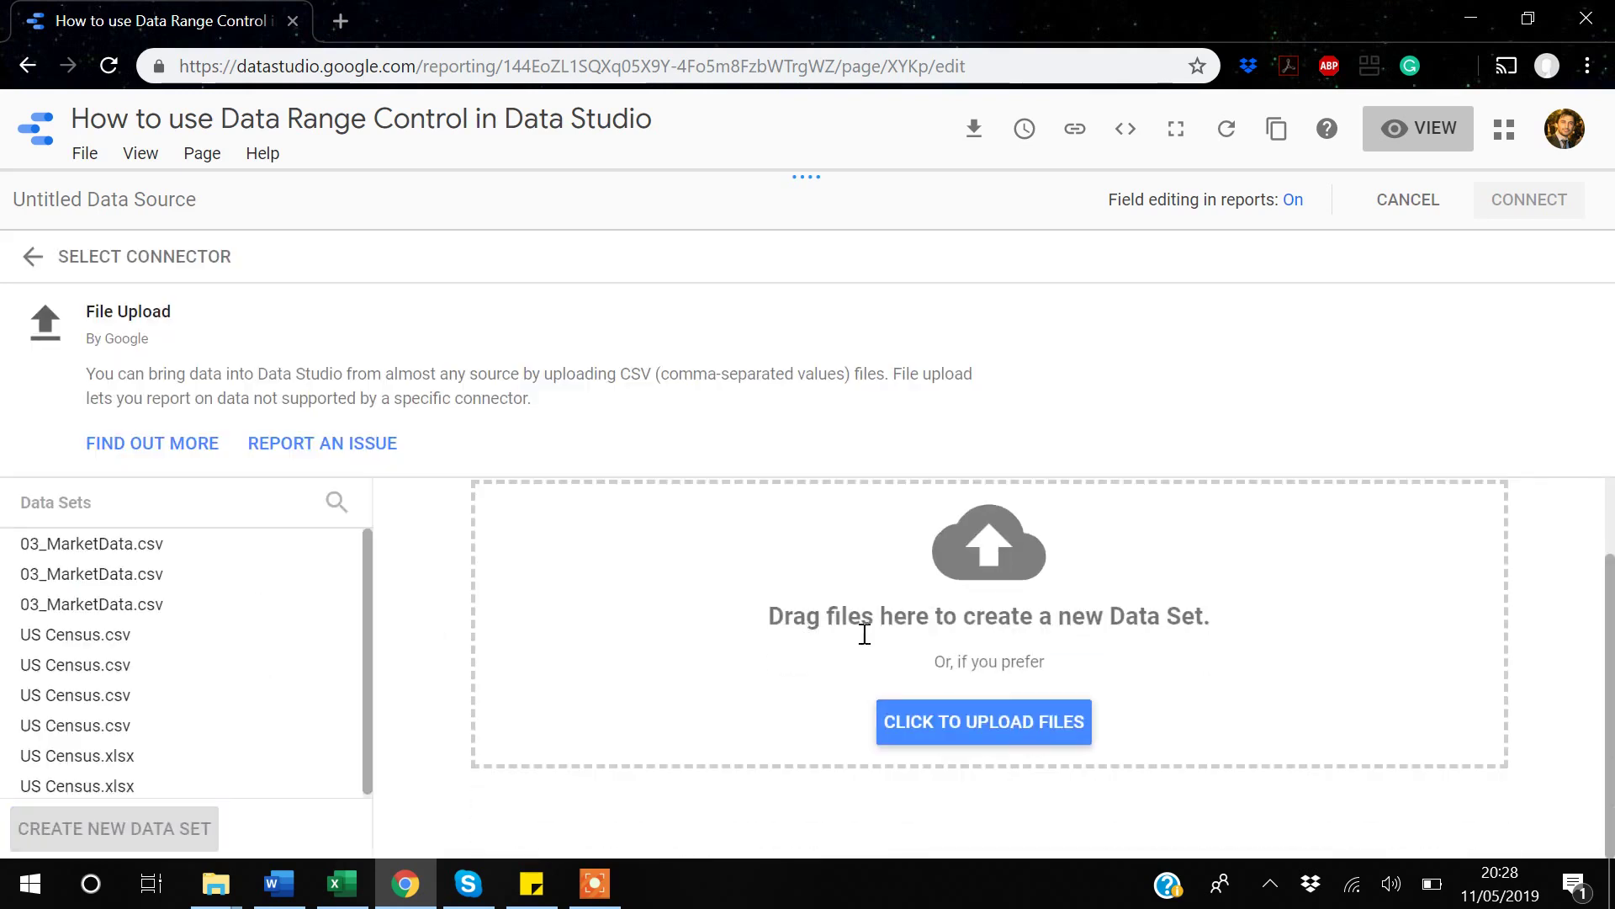
left_click(925, 732)
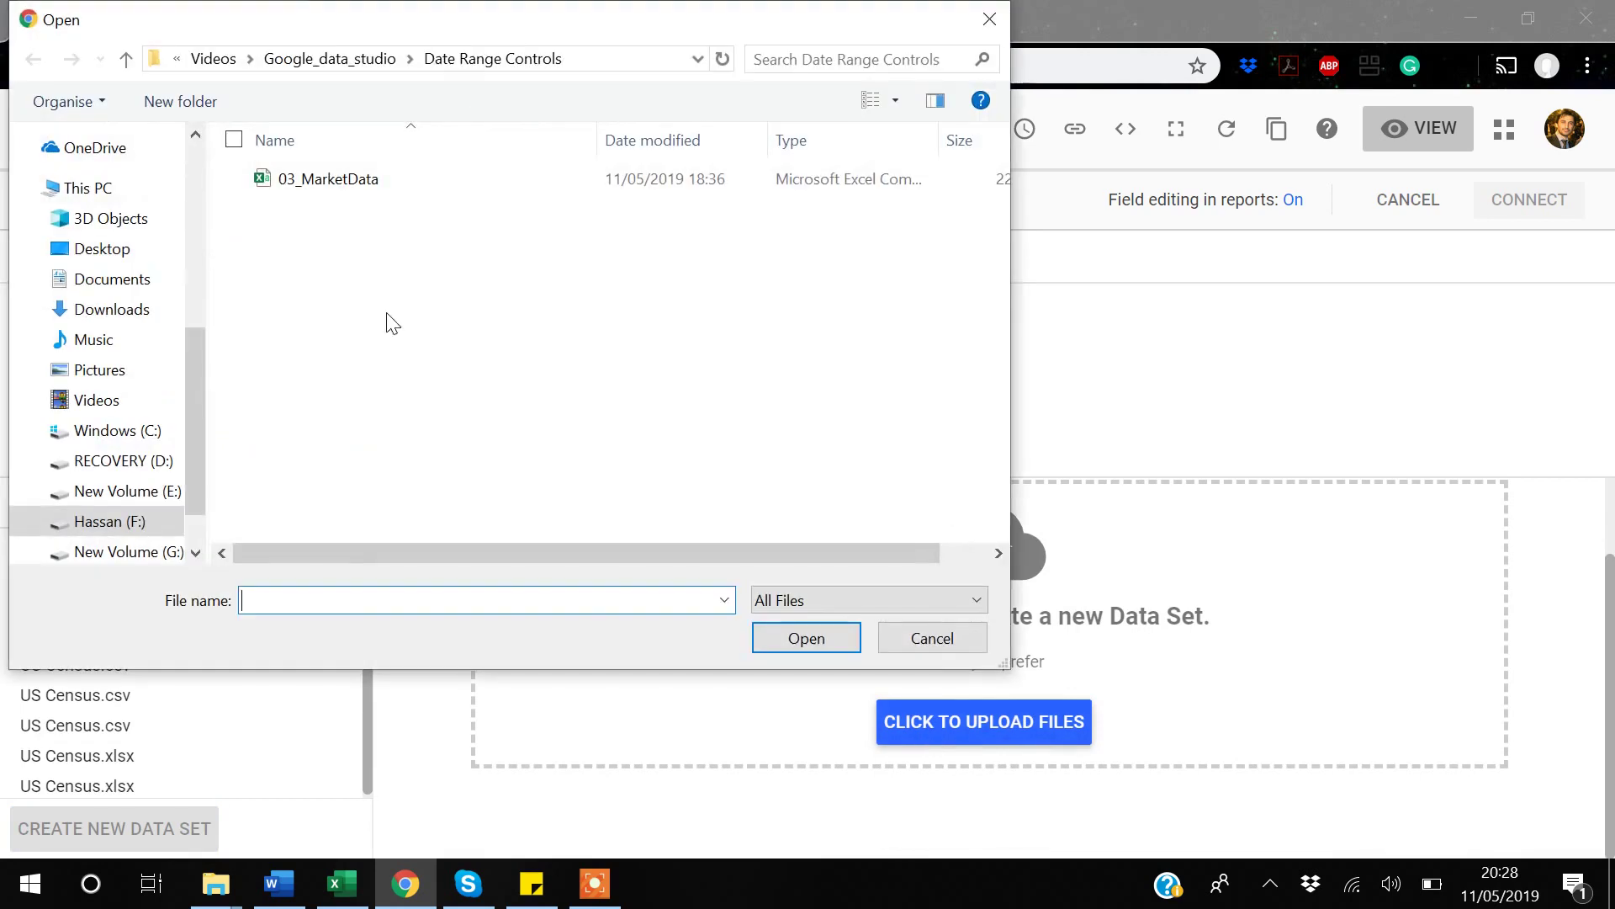
left_click(307, 187)
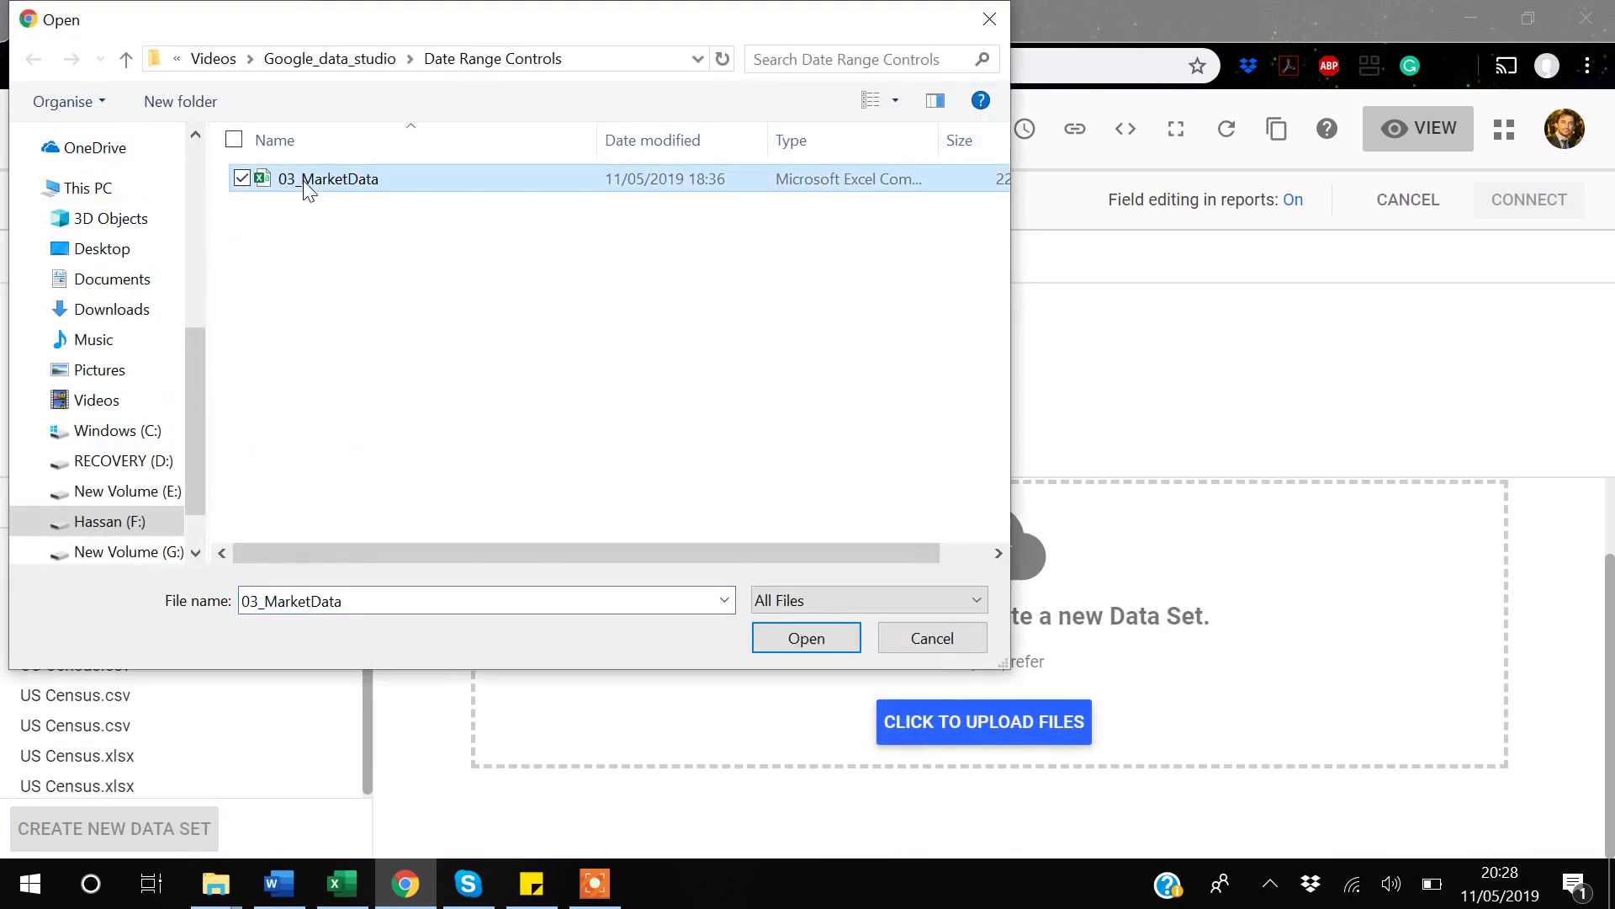
left_click(806, 639)
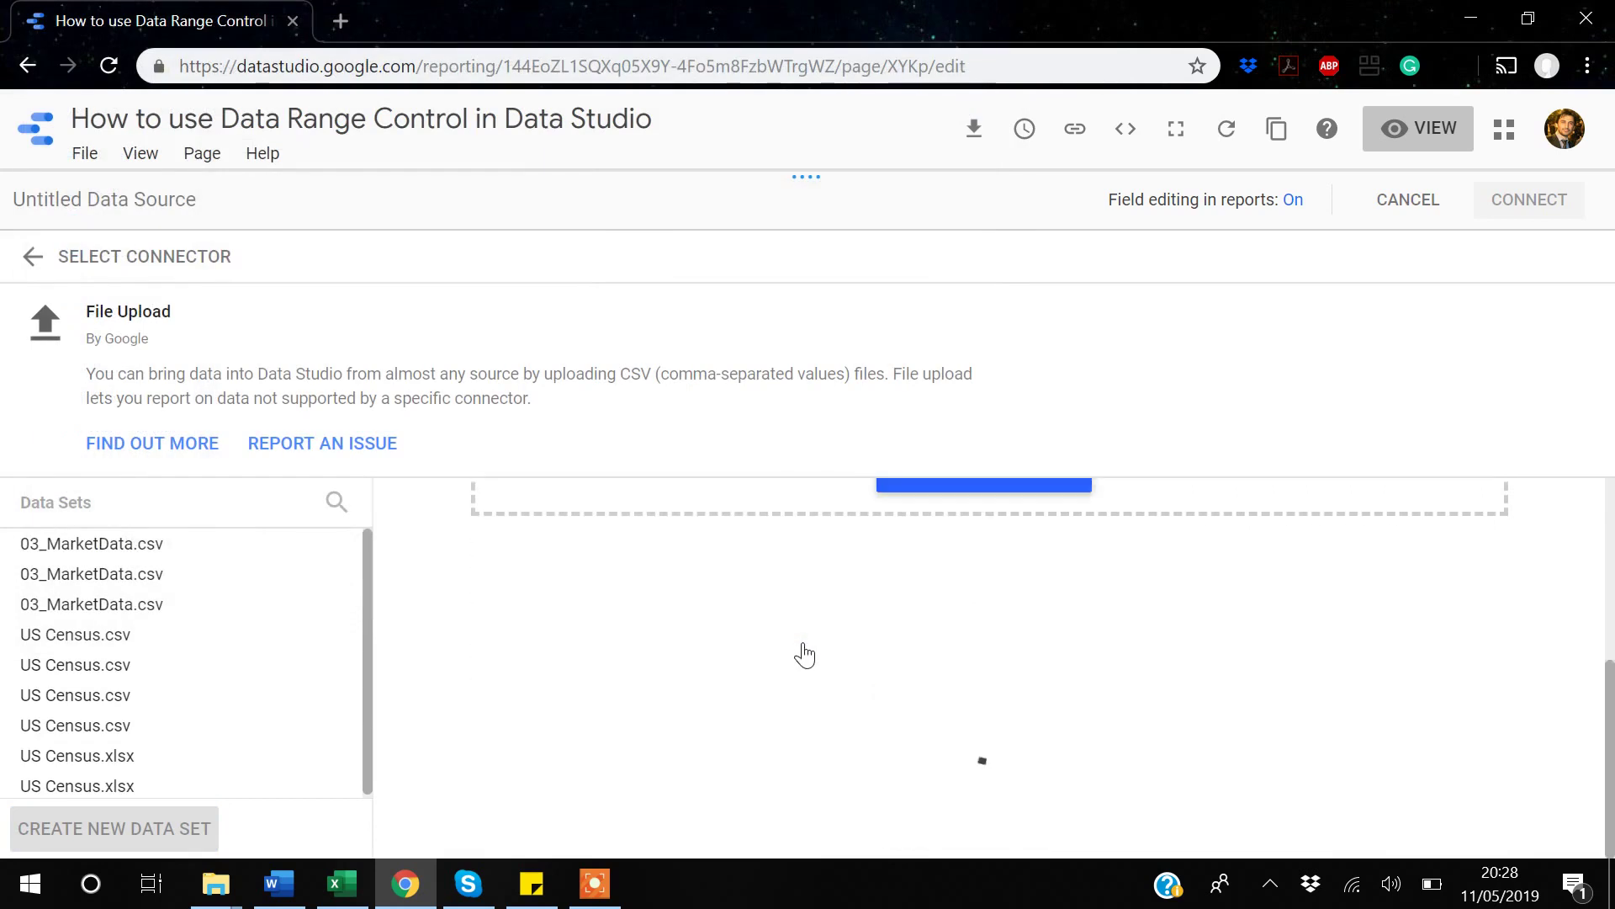
scroll(1047, 680, "down", 1)
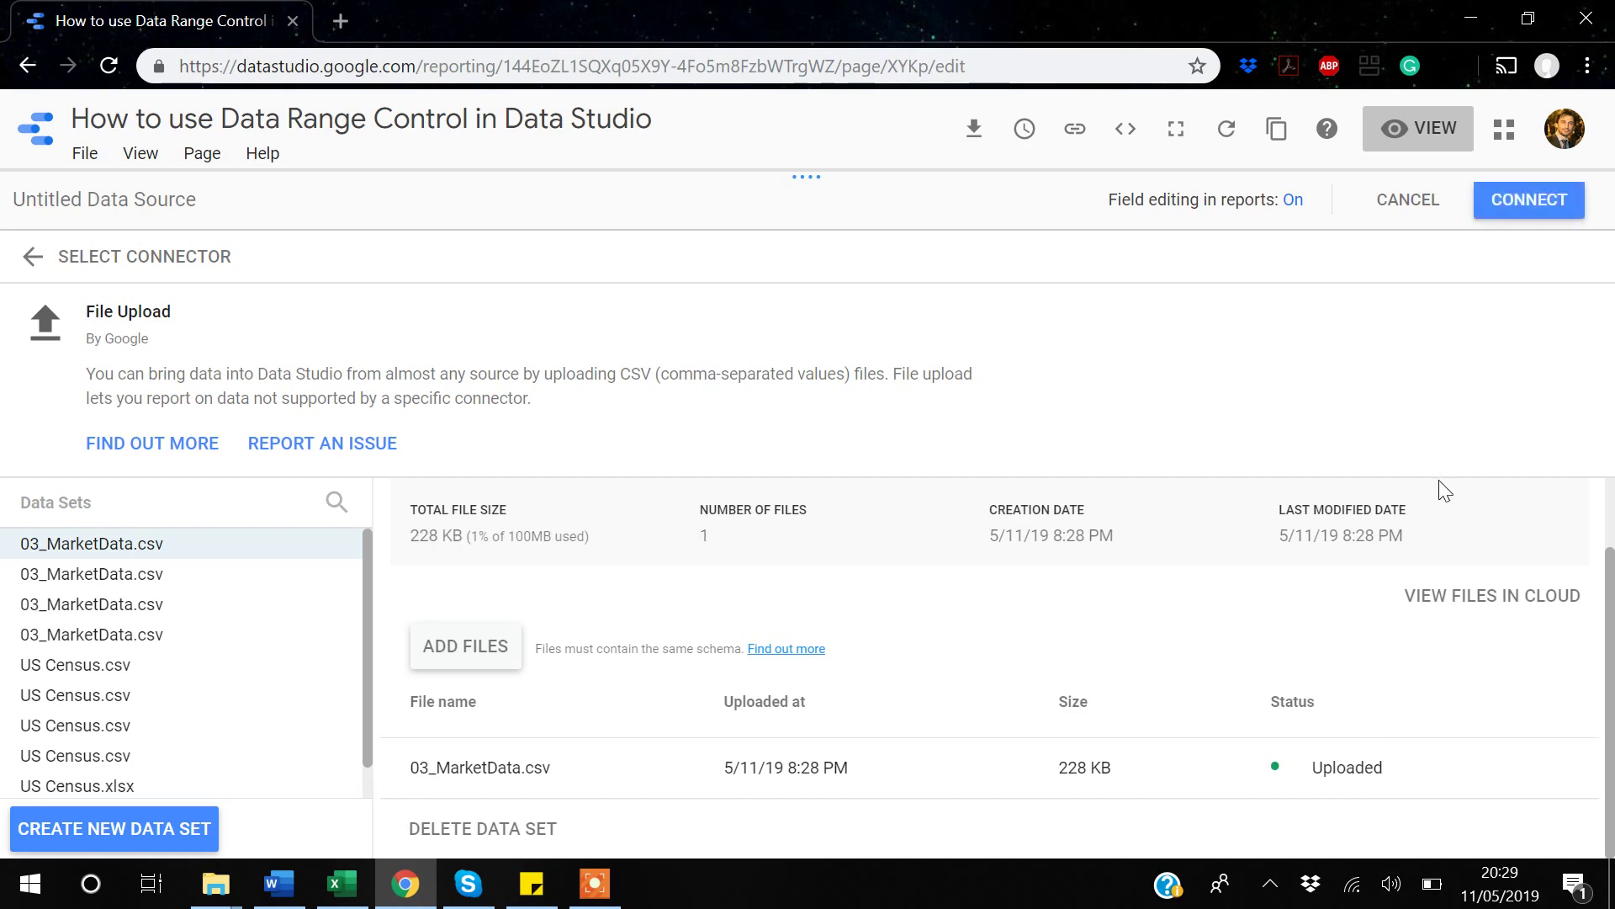
Connect the uploaded 03_MarketData.csv data set and add it to the report with its default field settings.
left_click(1536, 212)
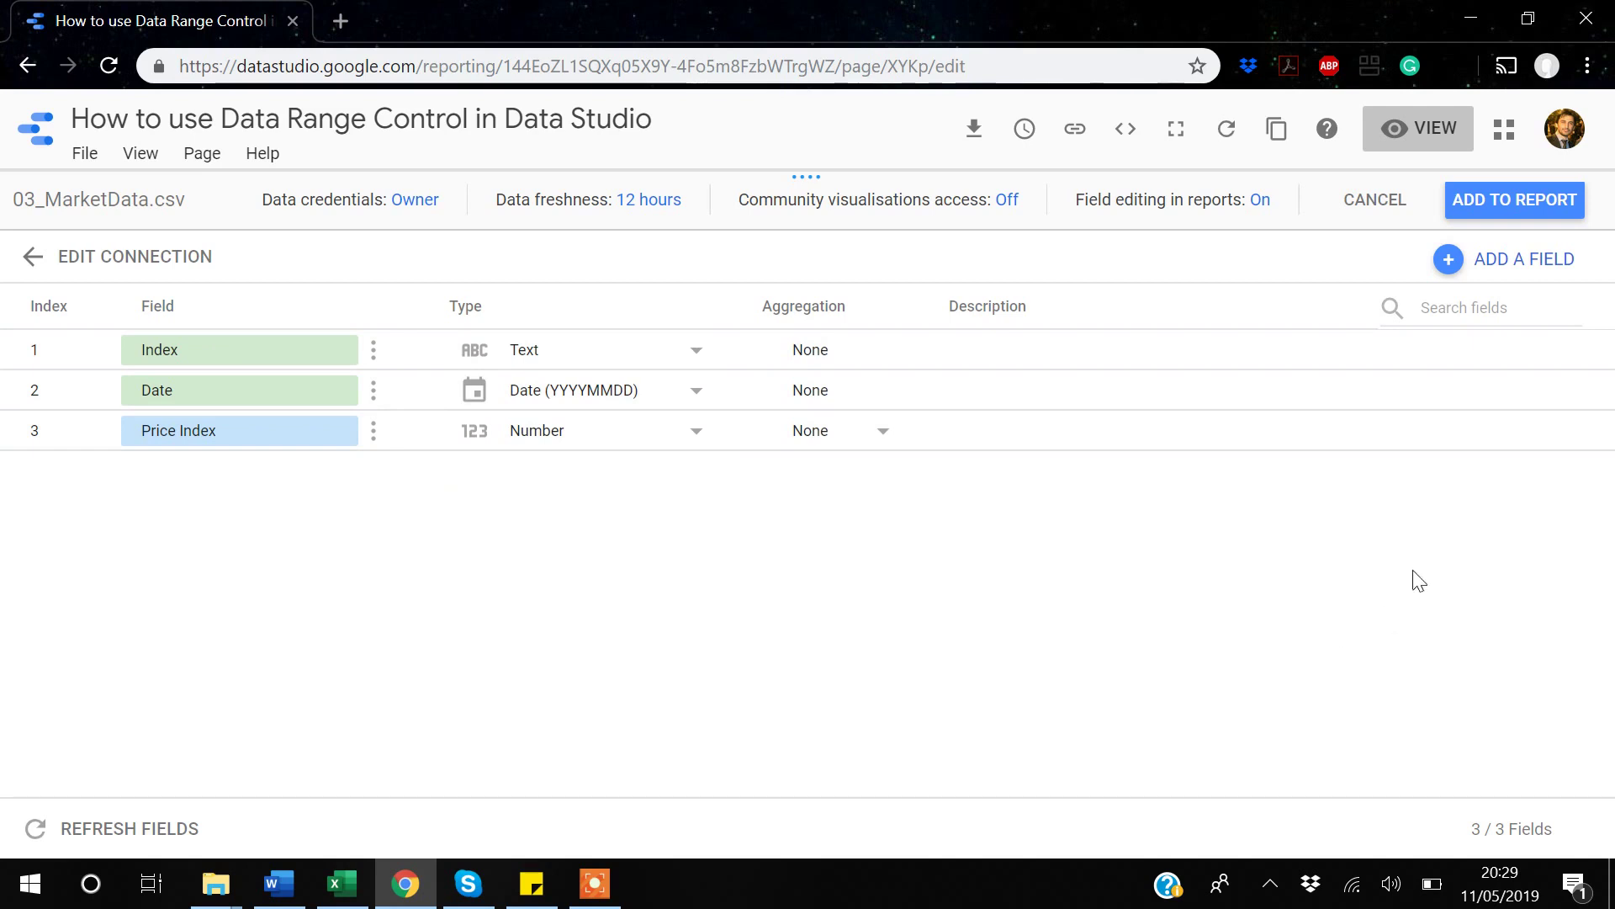
left_click(1507, 218)
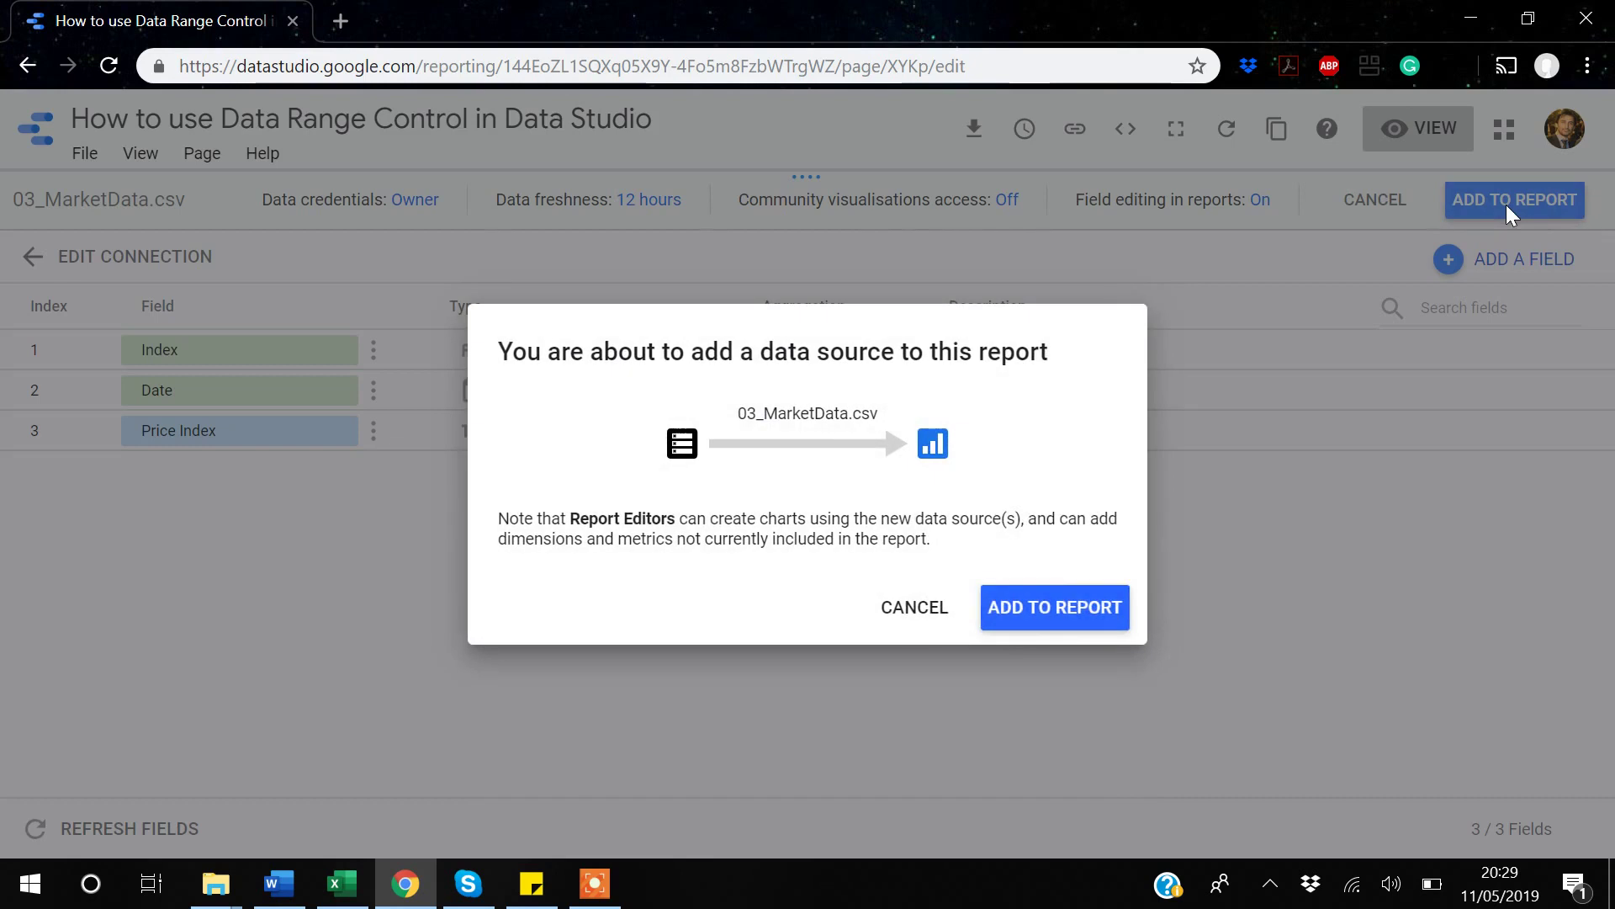
left_click(1083, 609)
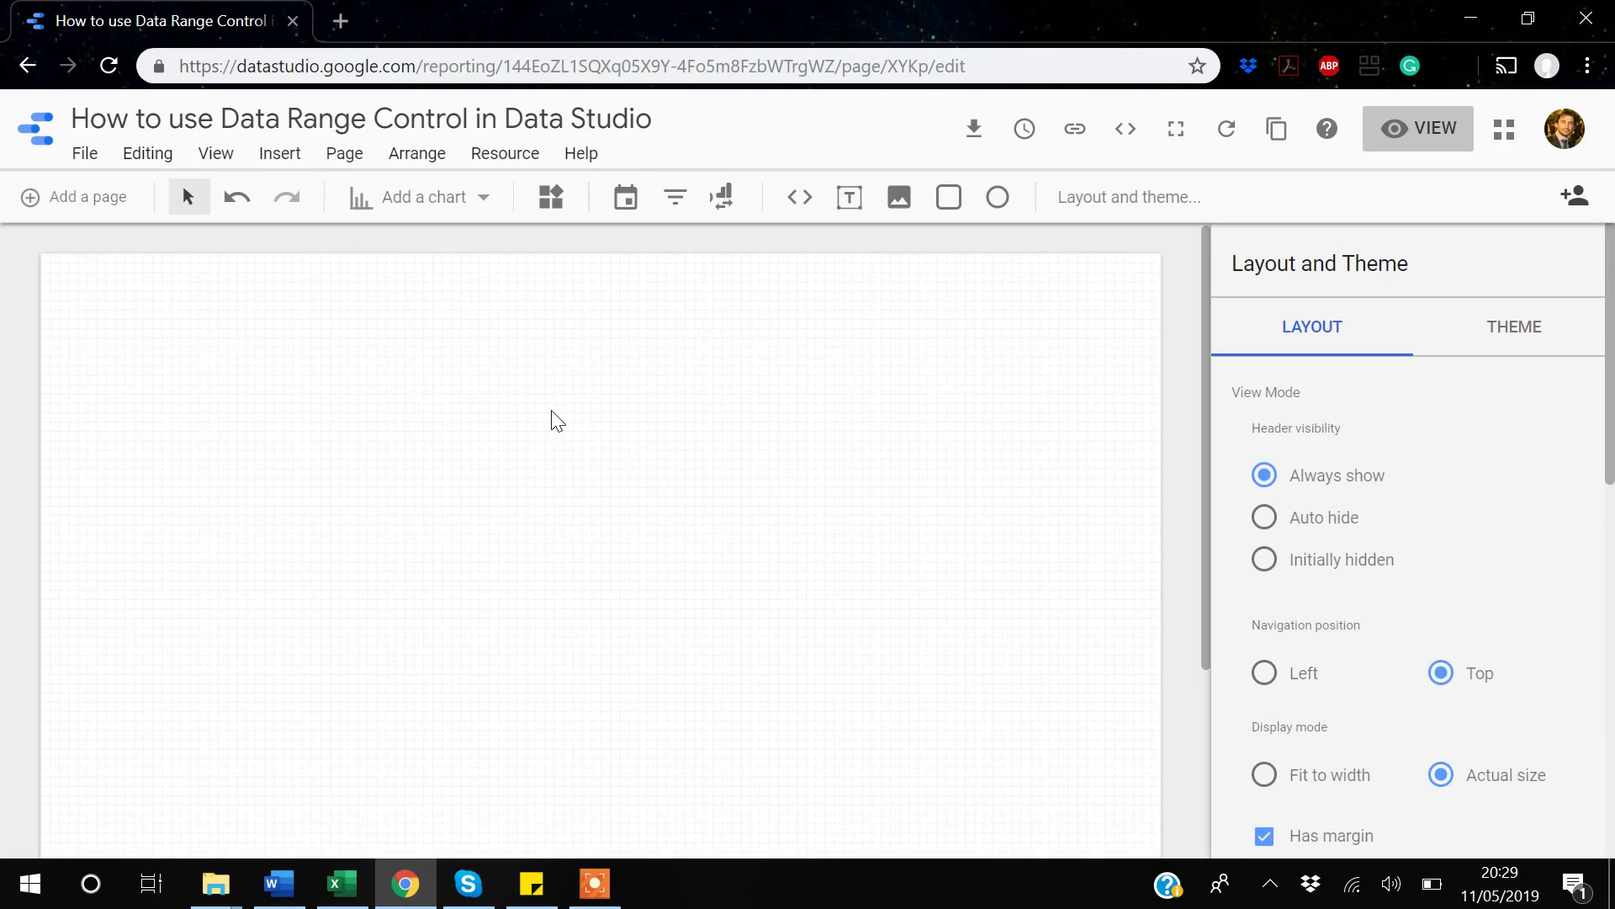
Insert a time series chart, enlarge it in width and height, and place it in the page's upper-right corner.
left_click(270, 160)
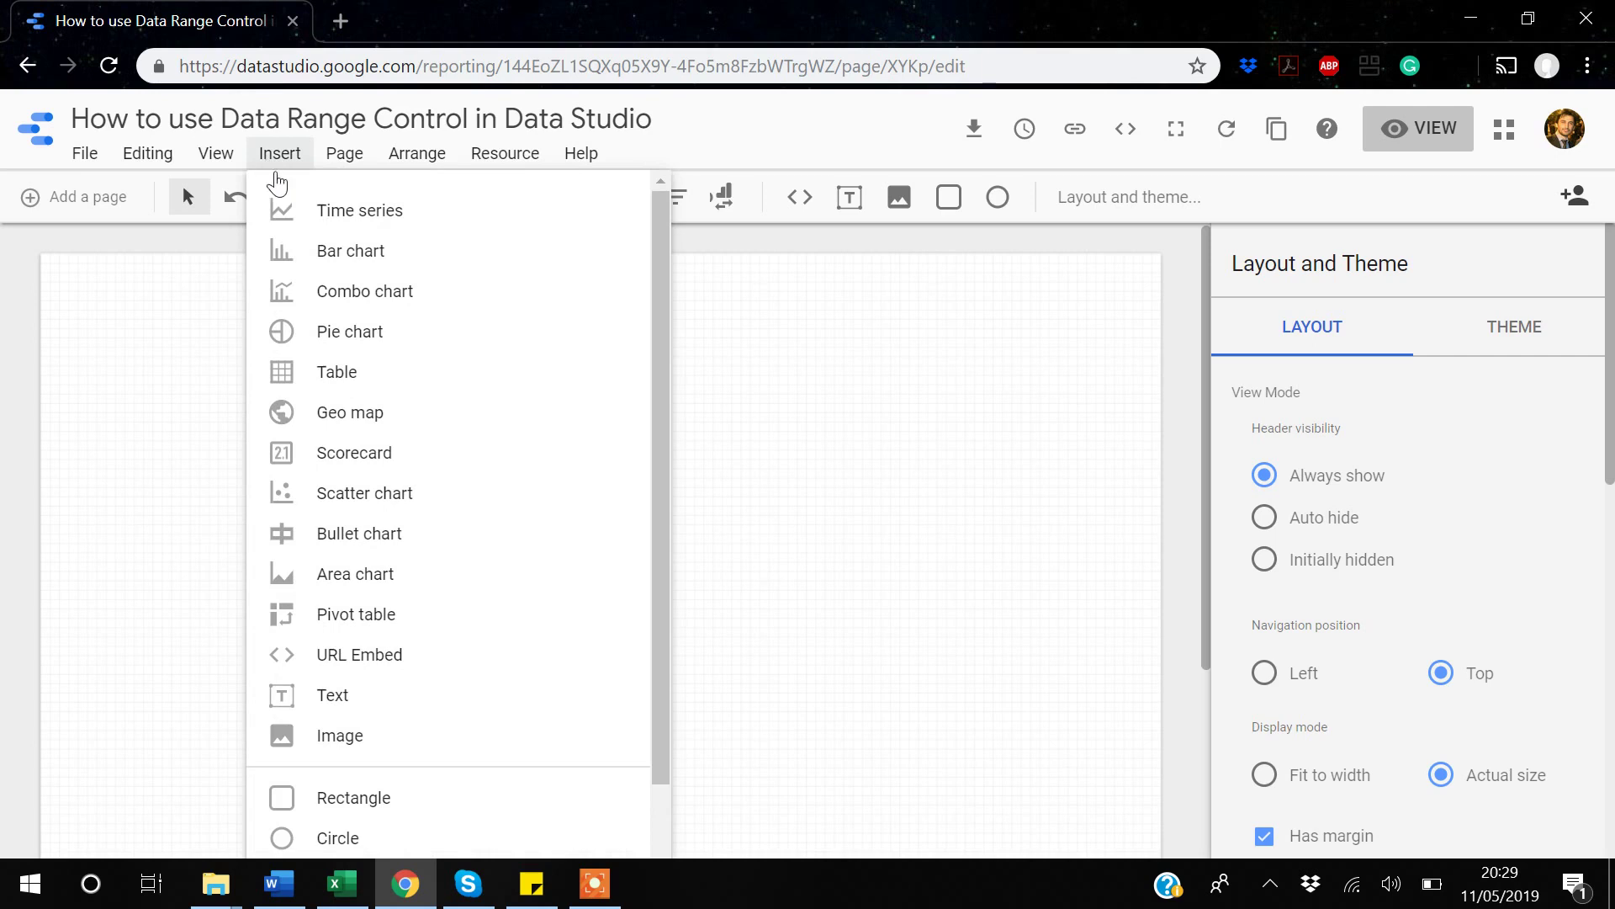
left_click(352, 212)
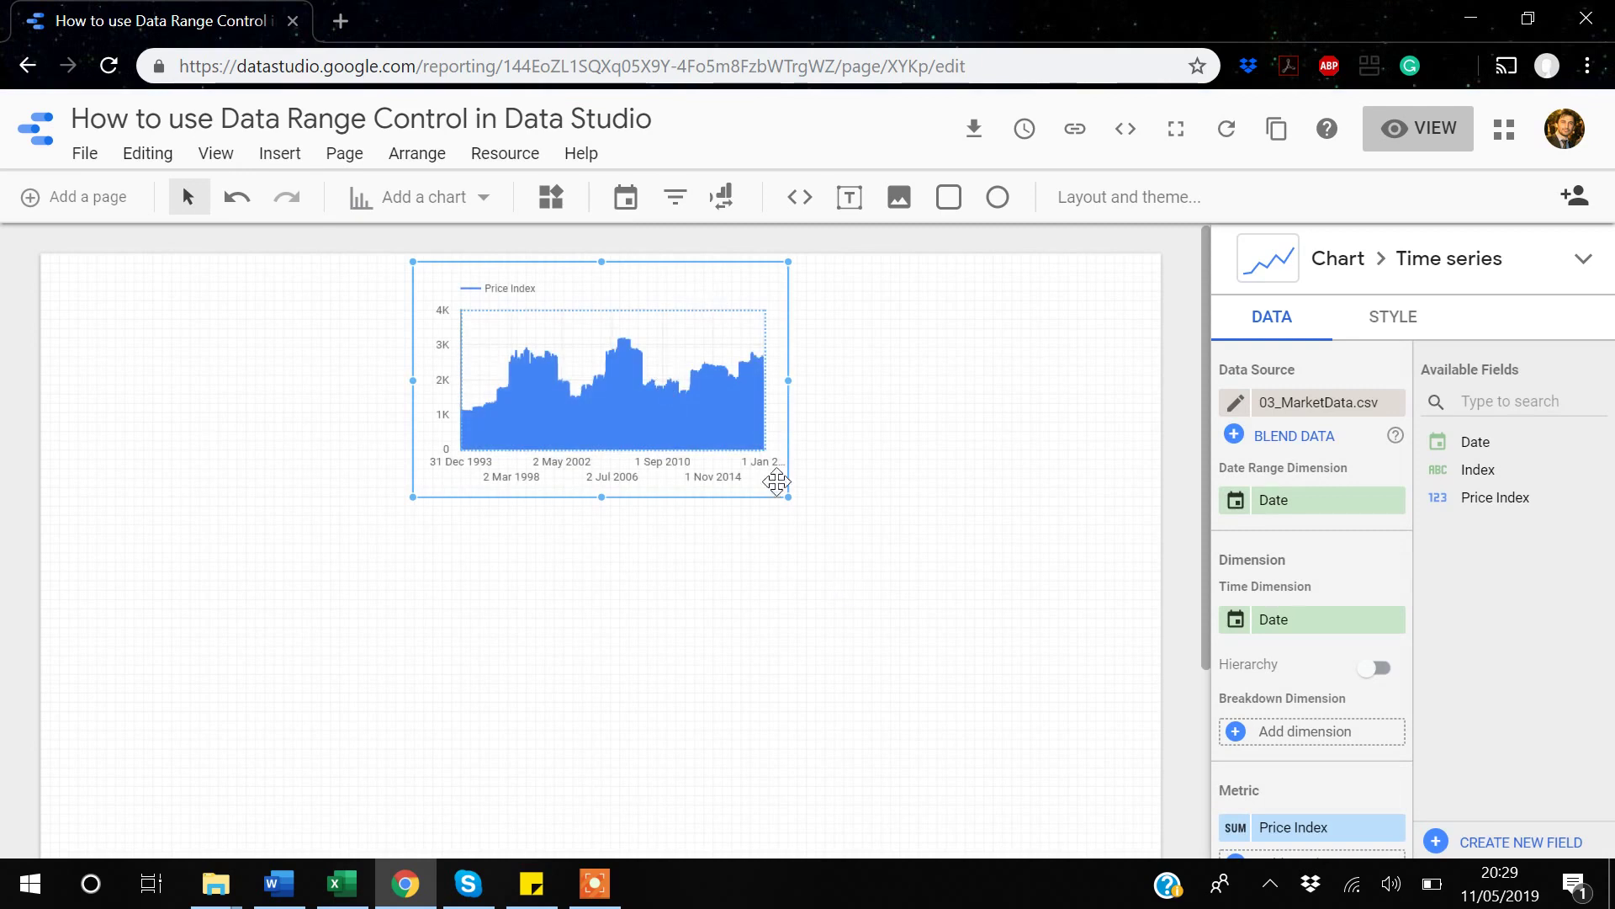
left_click_drag(785, 498, 938, 508)
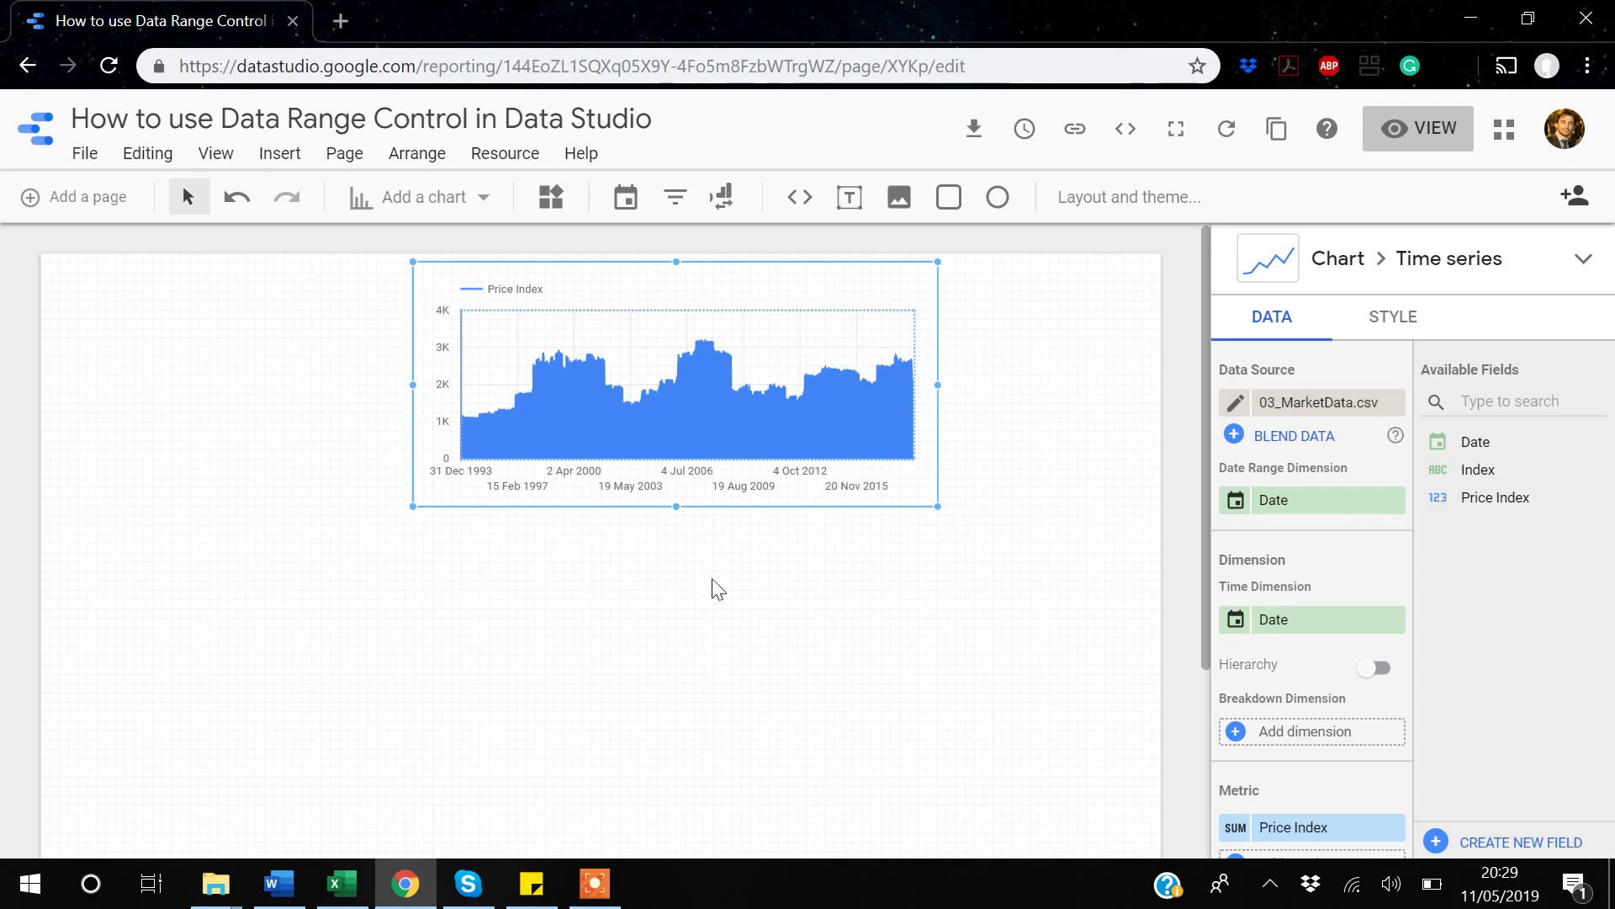
left_click_drag(675, 506, 693, 572)
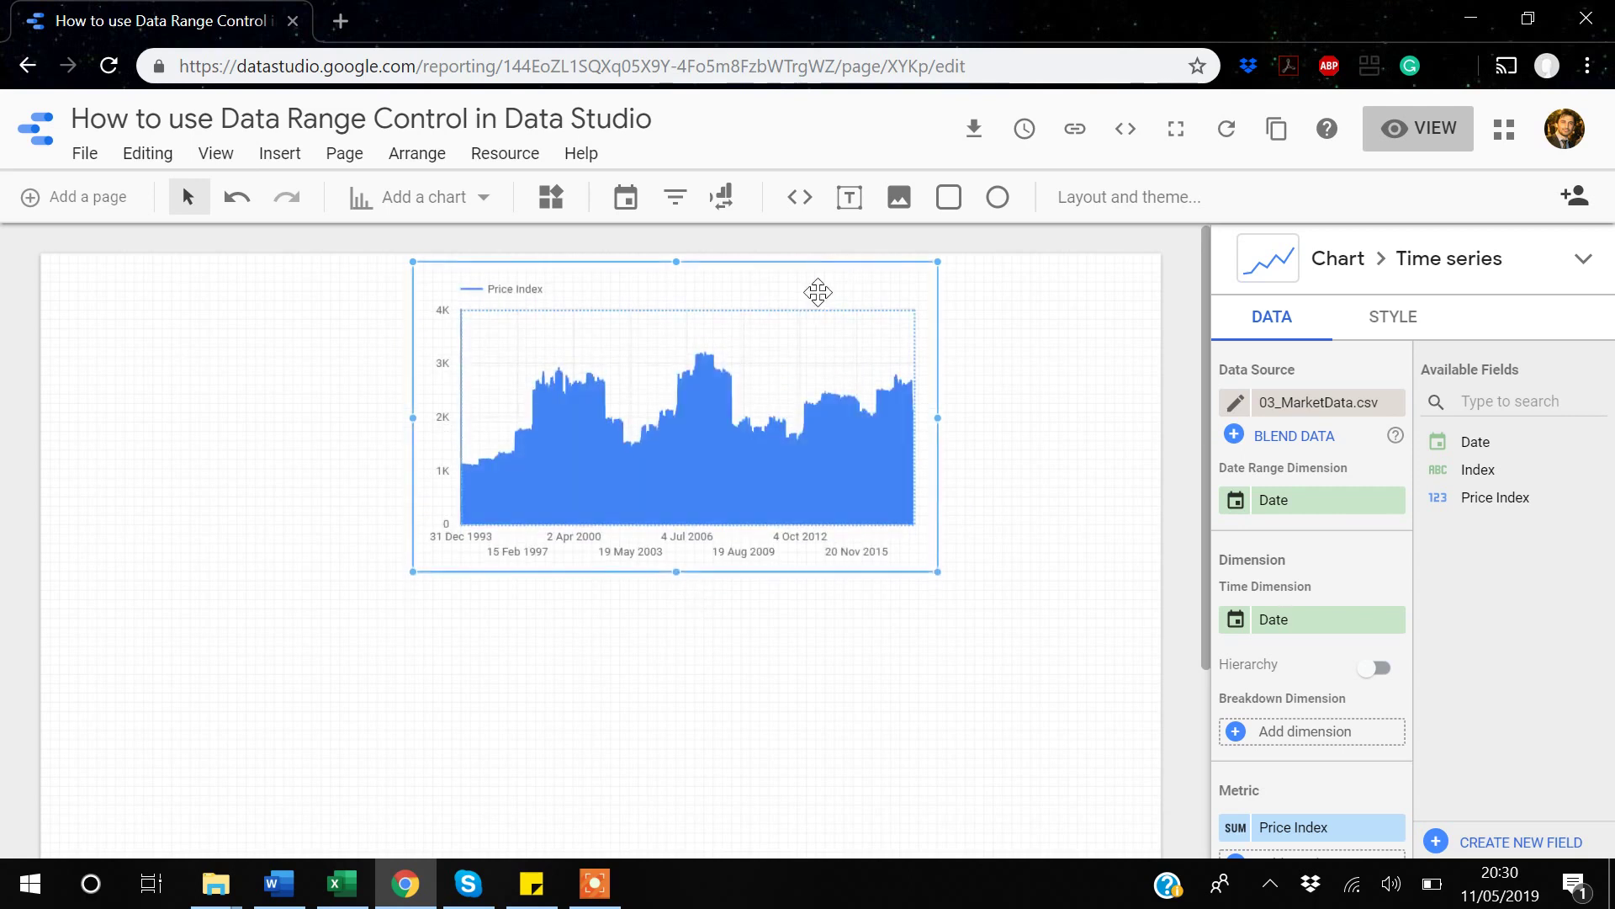
left_click_drag(822, 292, 1038, 288)
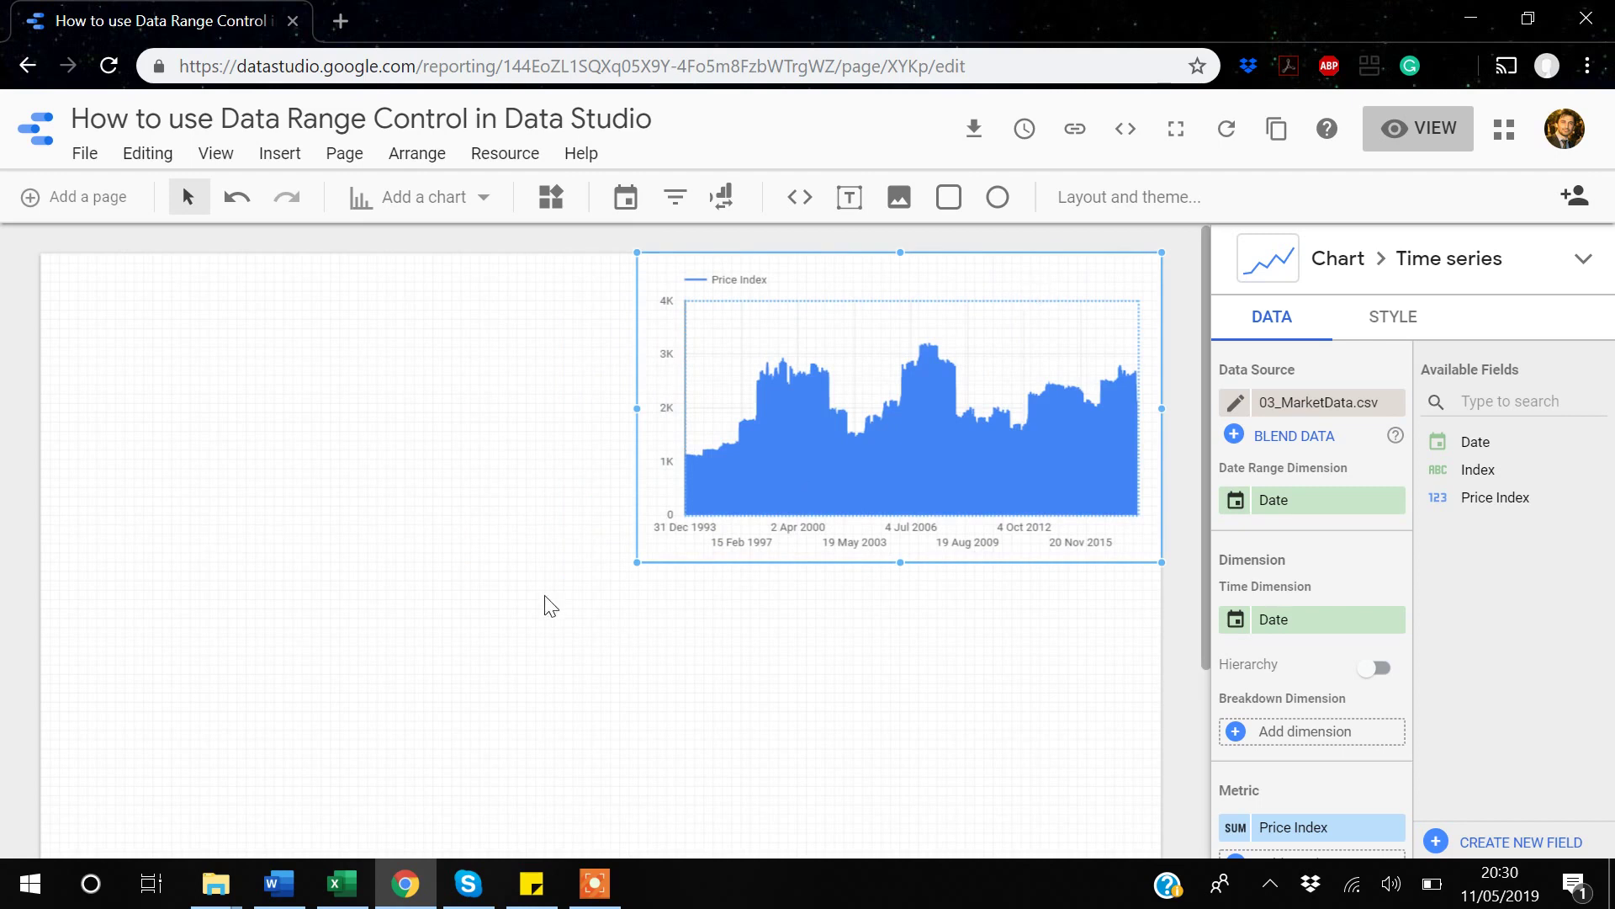
Add a date range control, place it left of the time series chart, and switch the report to view mode.
left_click(626, 199)
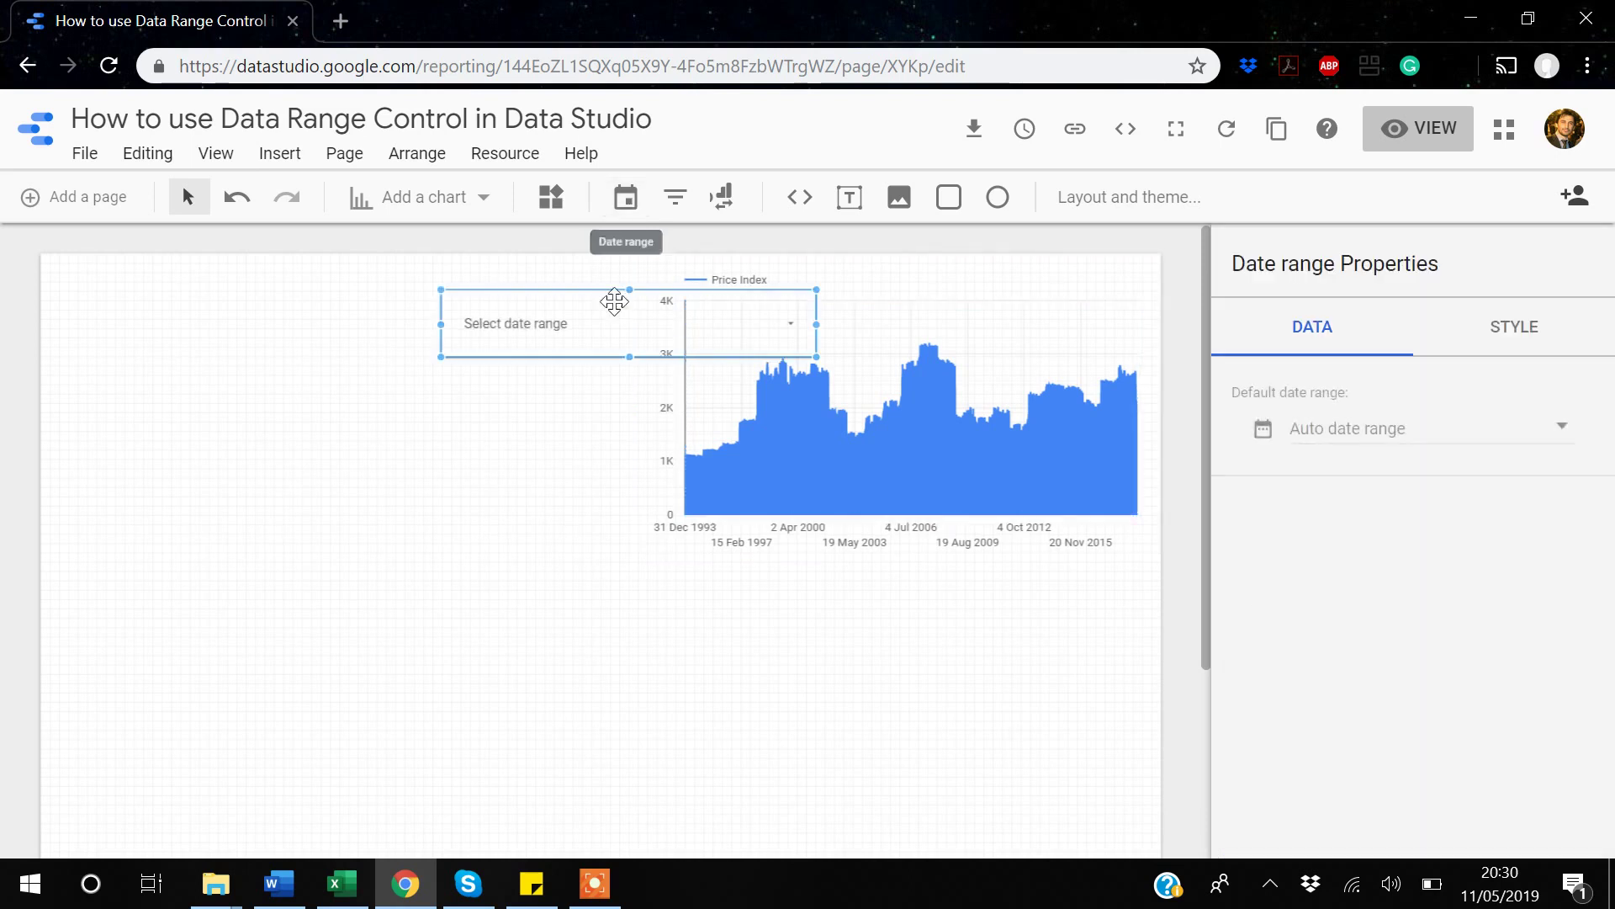
left_click_drag(599, 310, 336, 336)
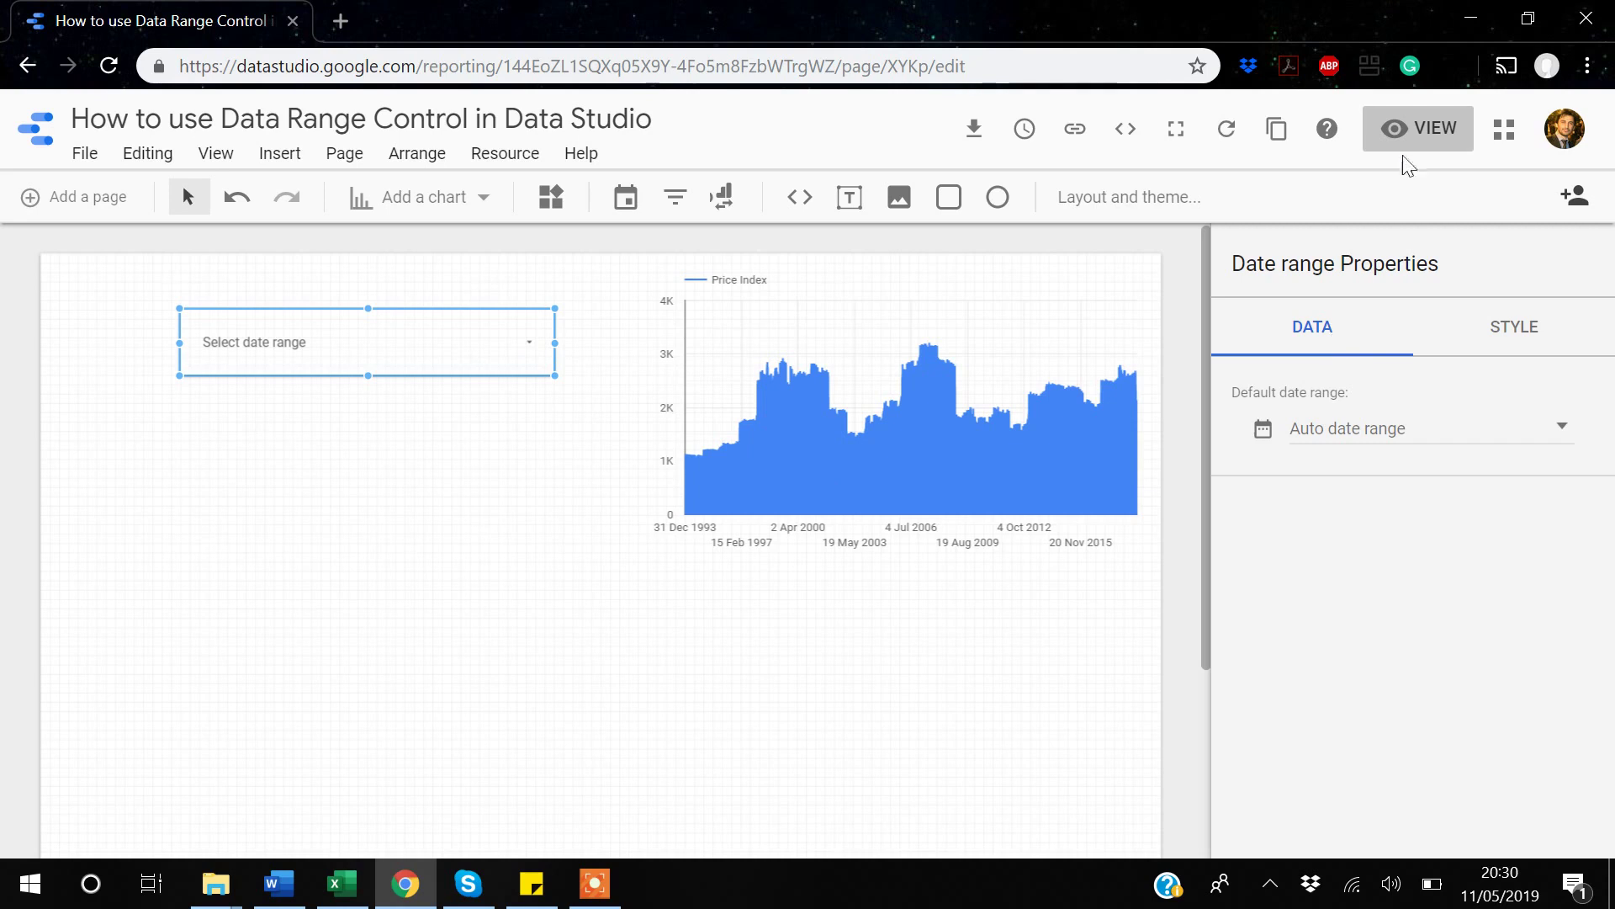
left_click(1418, 135)
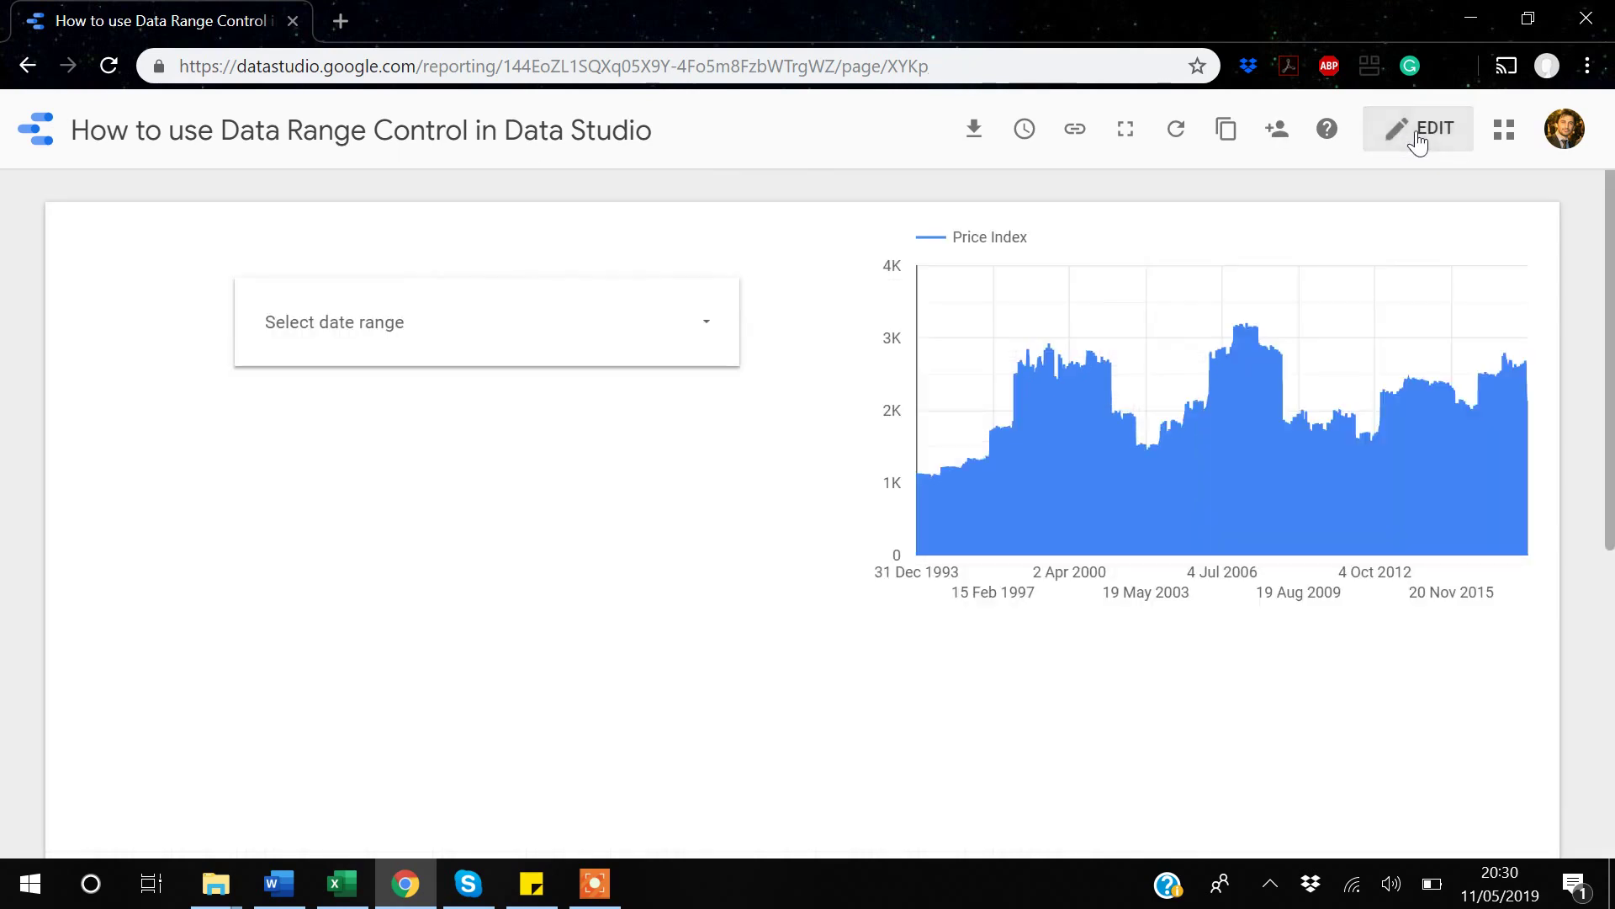
Open the report's date range control and bring its start date calendar to the year 2001.
left_click(714, 341)
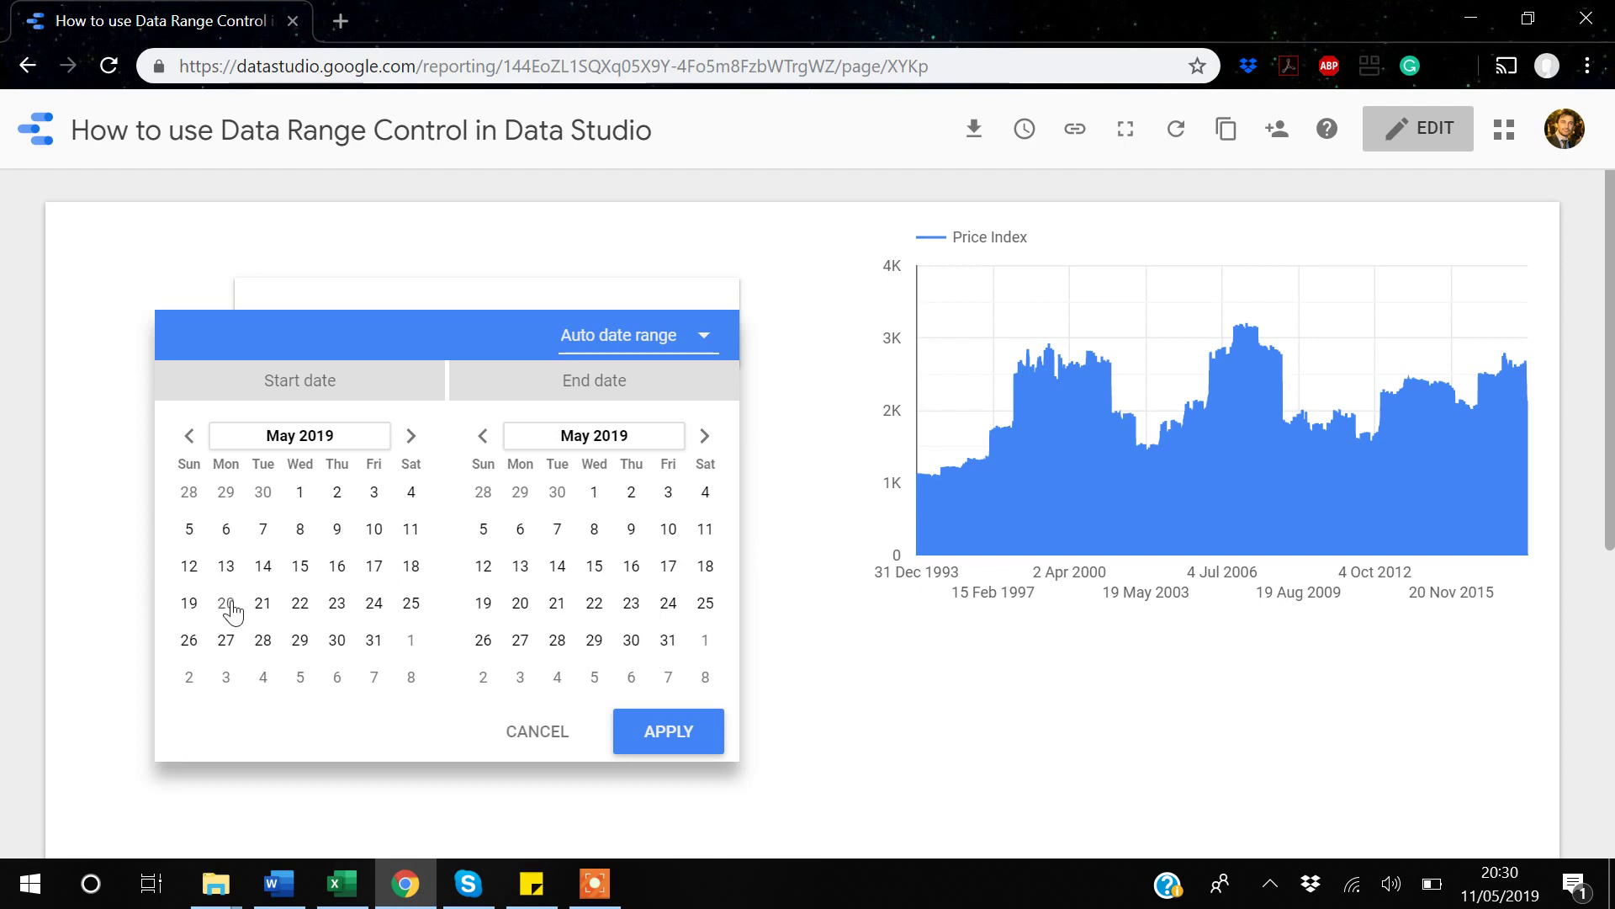
left_click(187, 437)
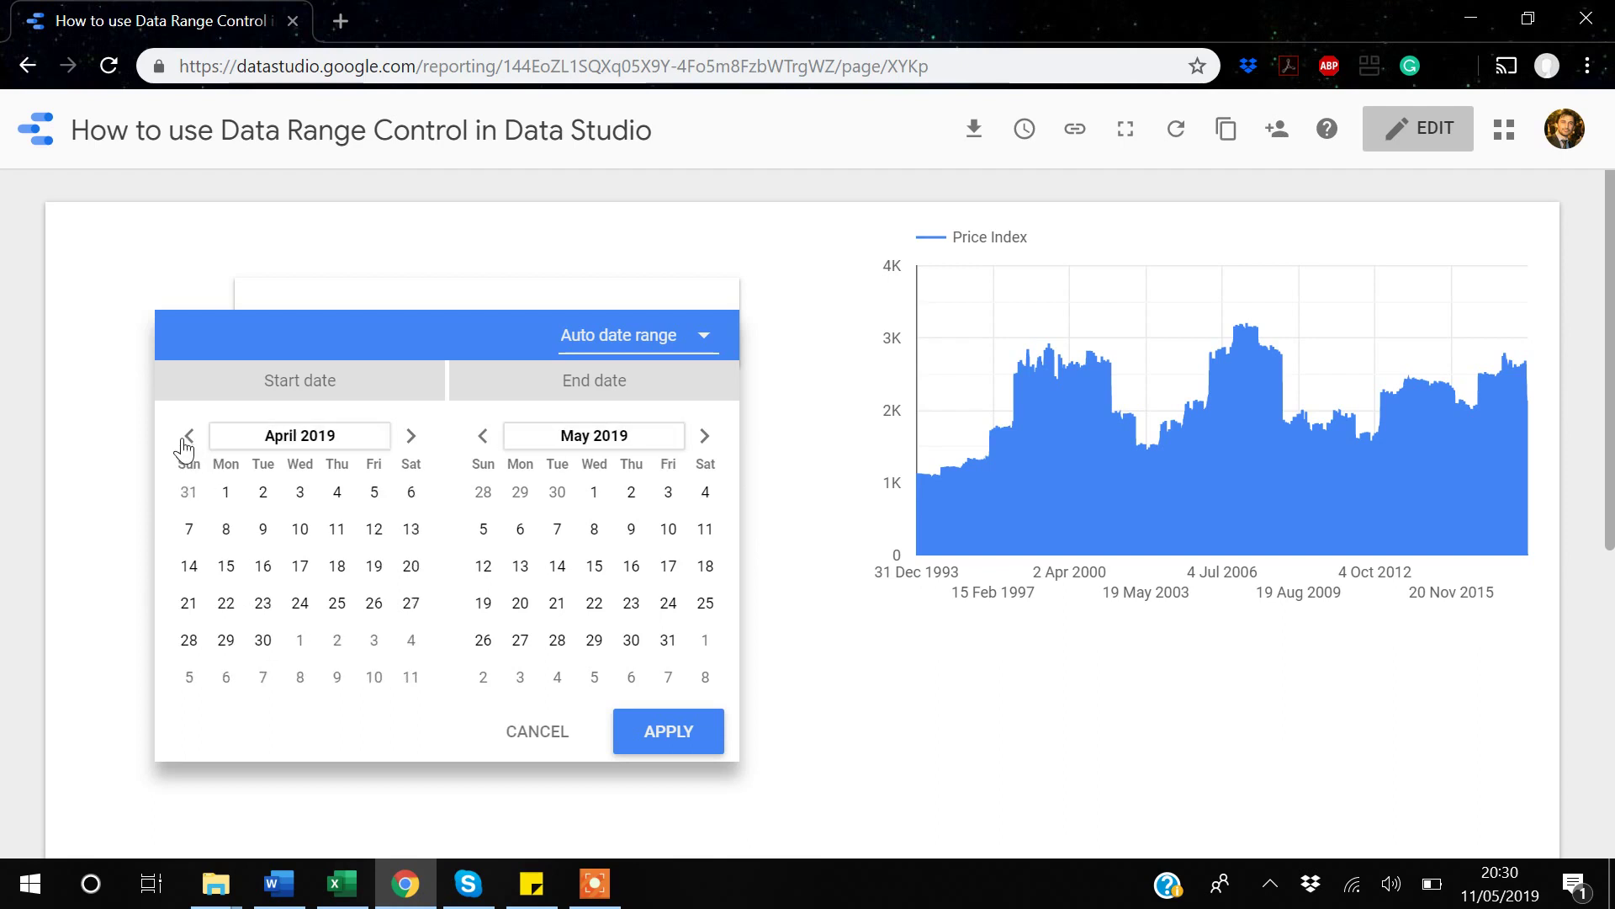
left_click(280, 438)
left_click(288, 437)
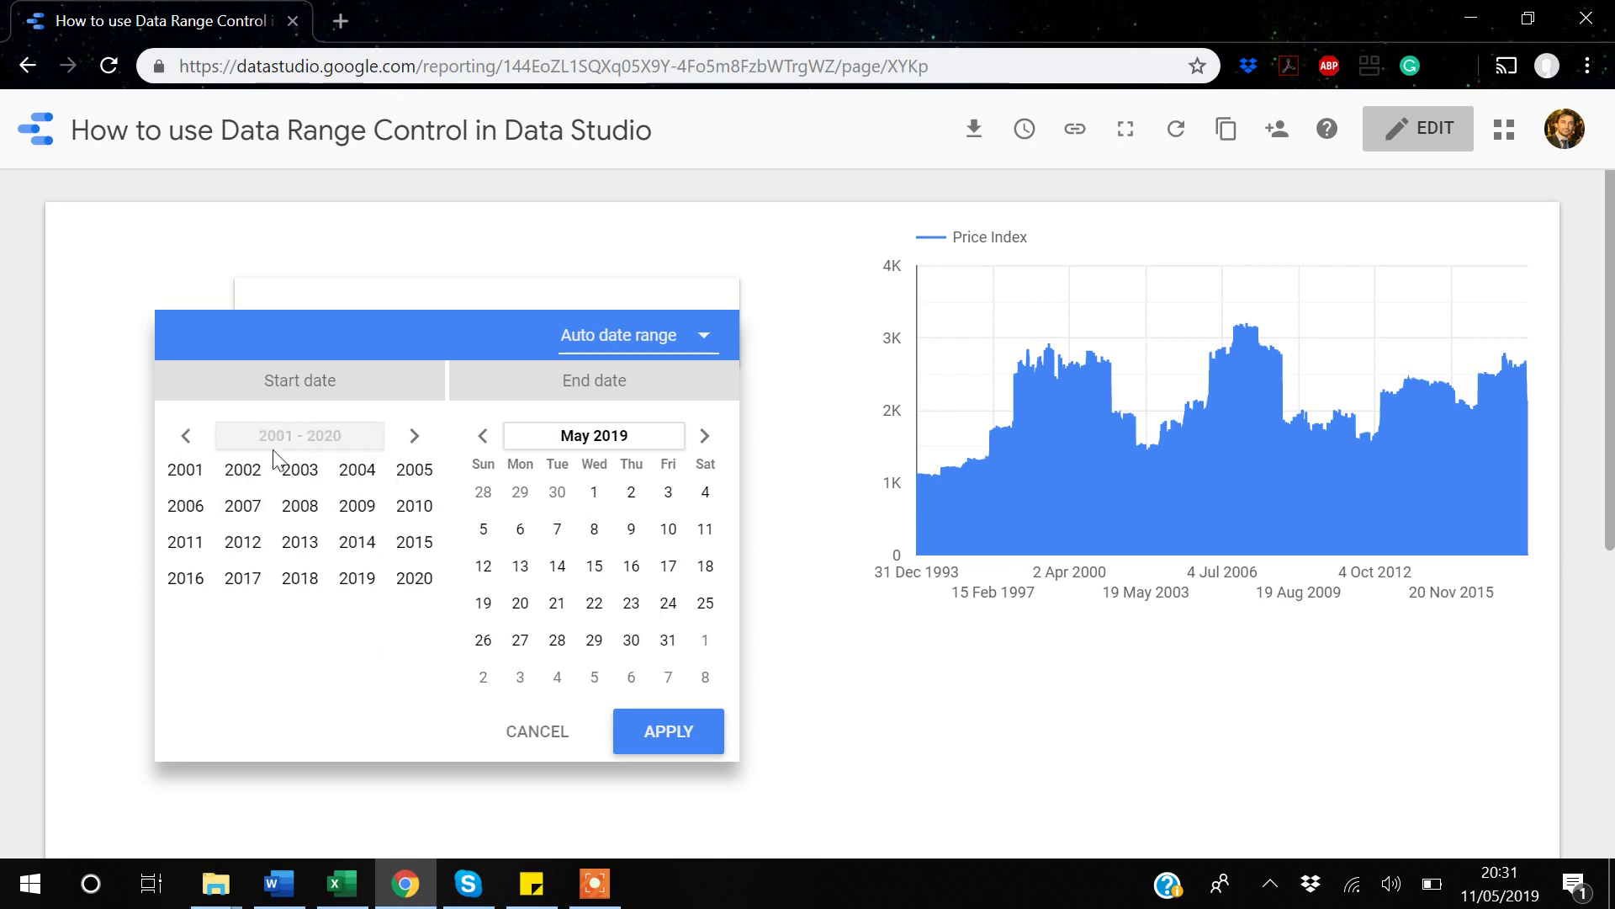
left_click(185, 473)
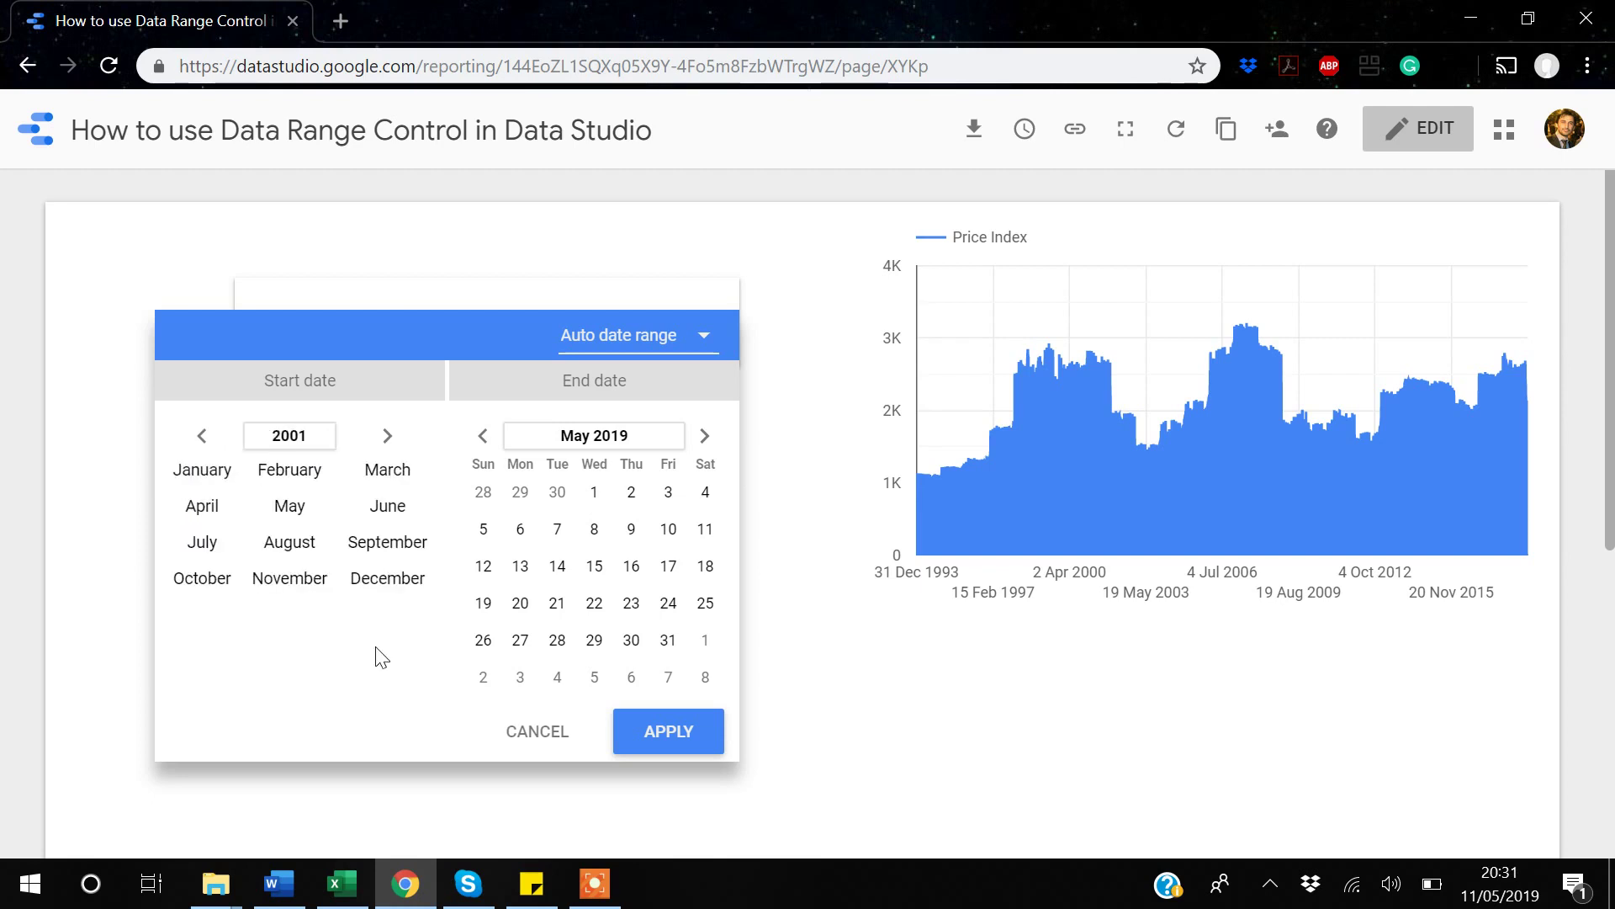
Set the end date of the date range to 1 January 2017.
left_click(619, 448)
left_click(591, 443)
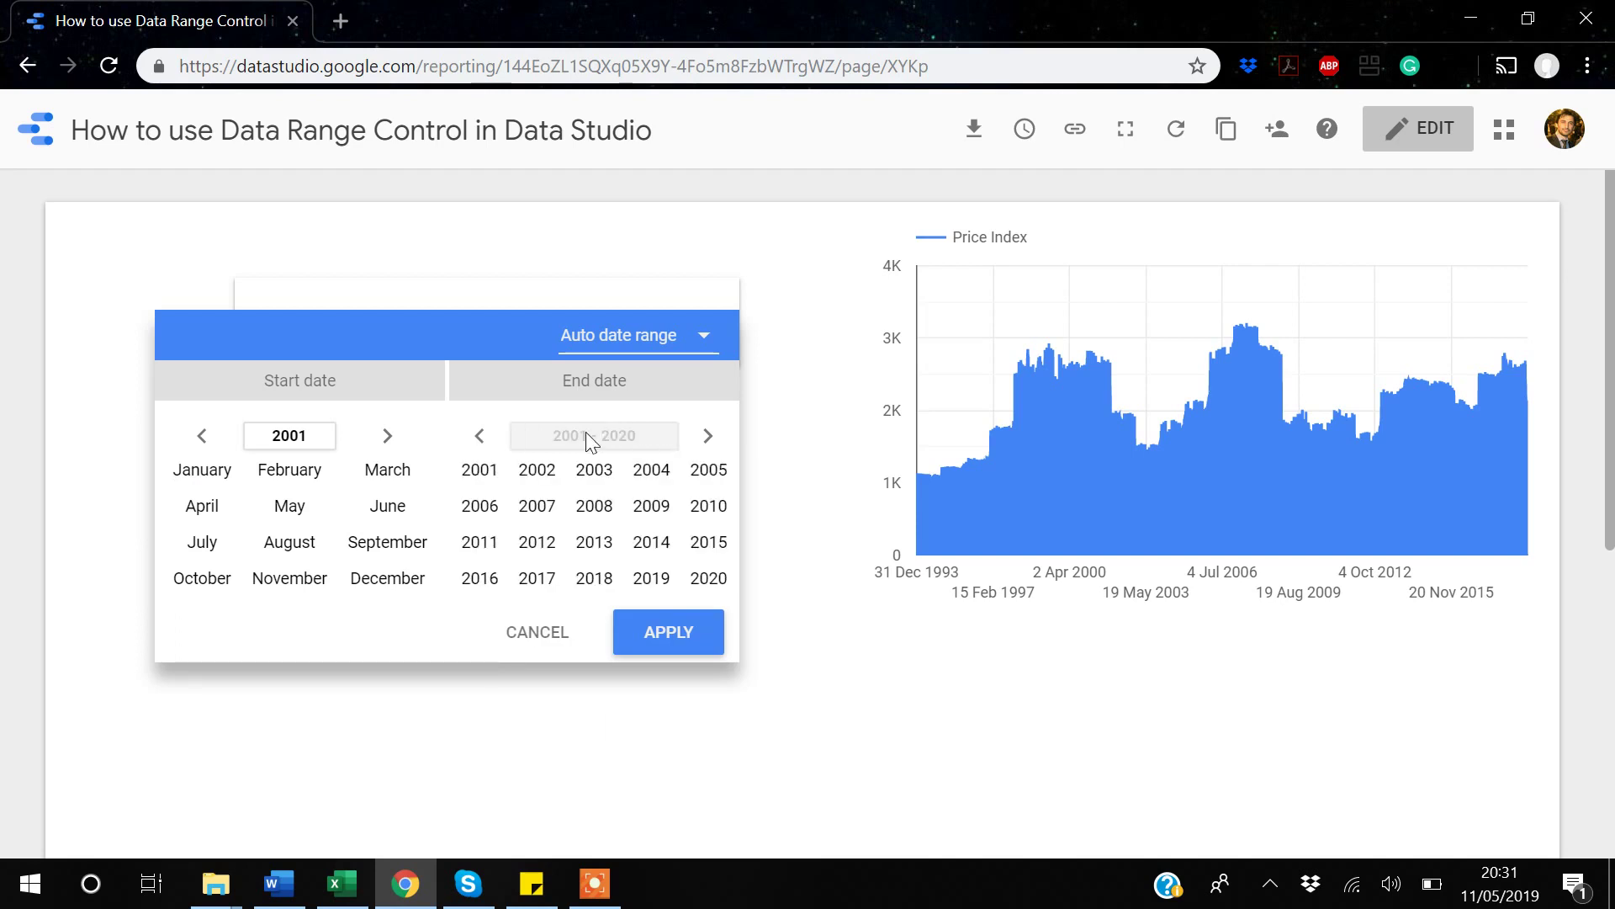
left_click(538, 585)
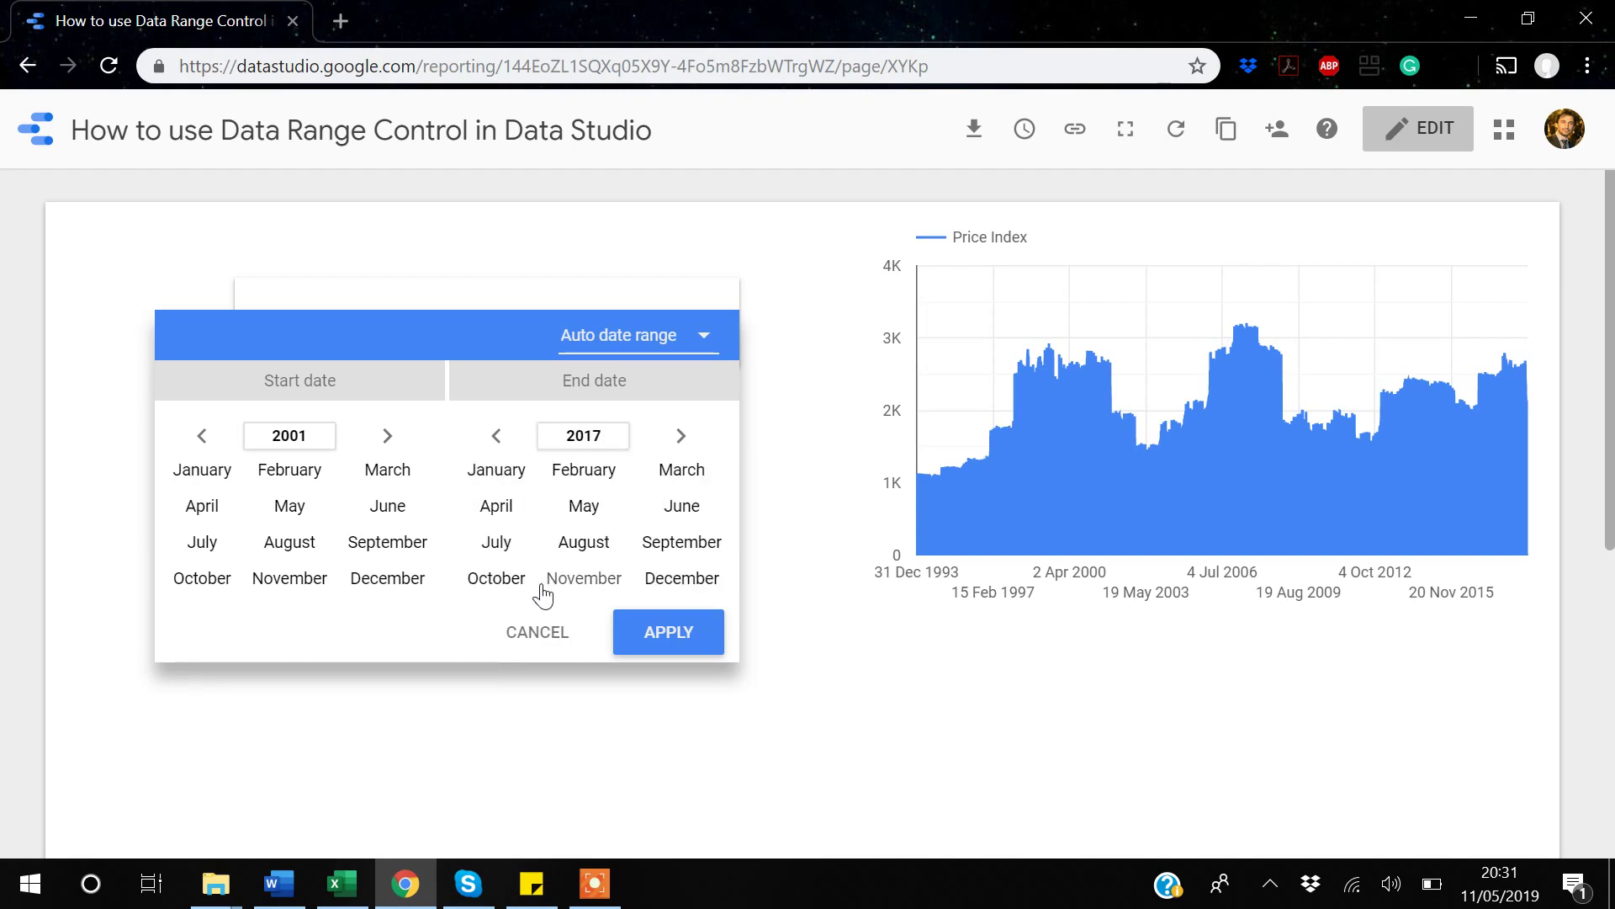
left_click(497, 470)
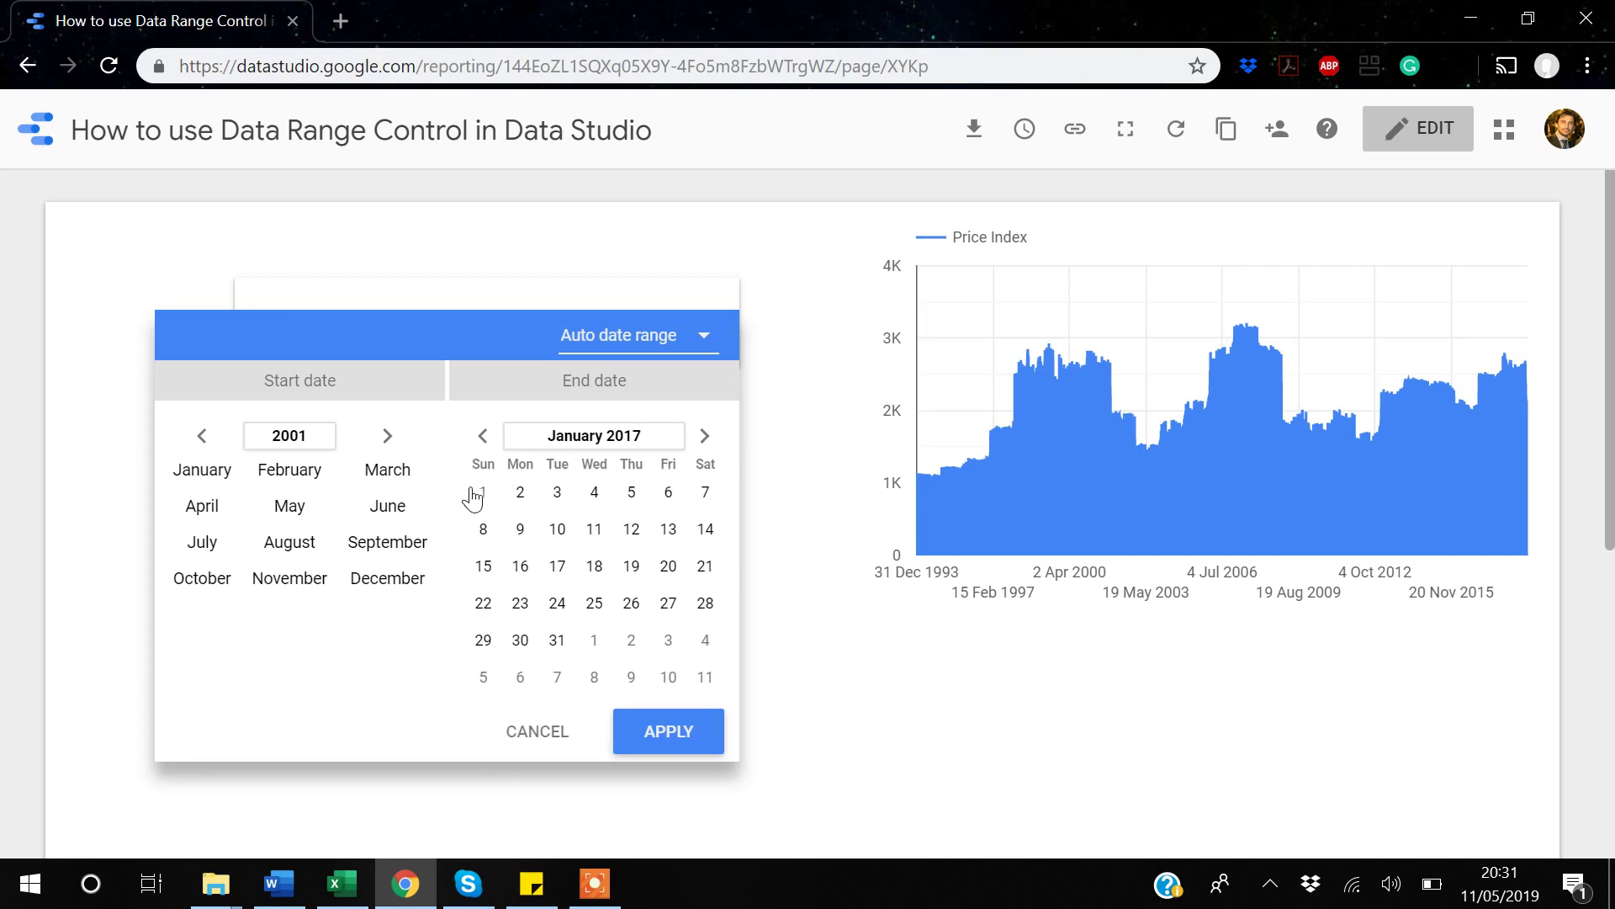
left_click(479, 492)
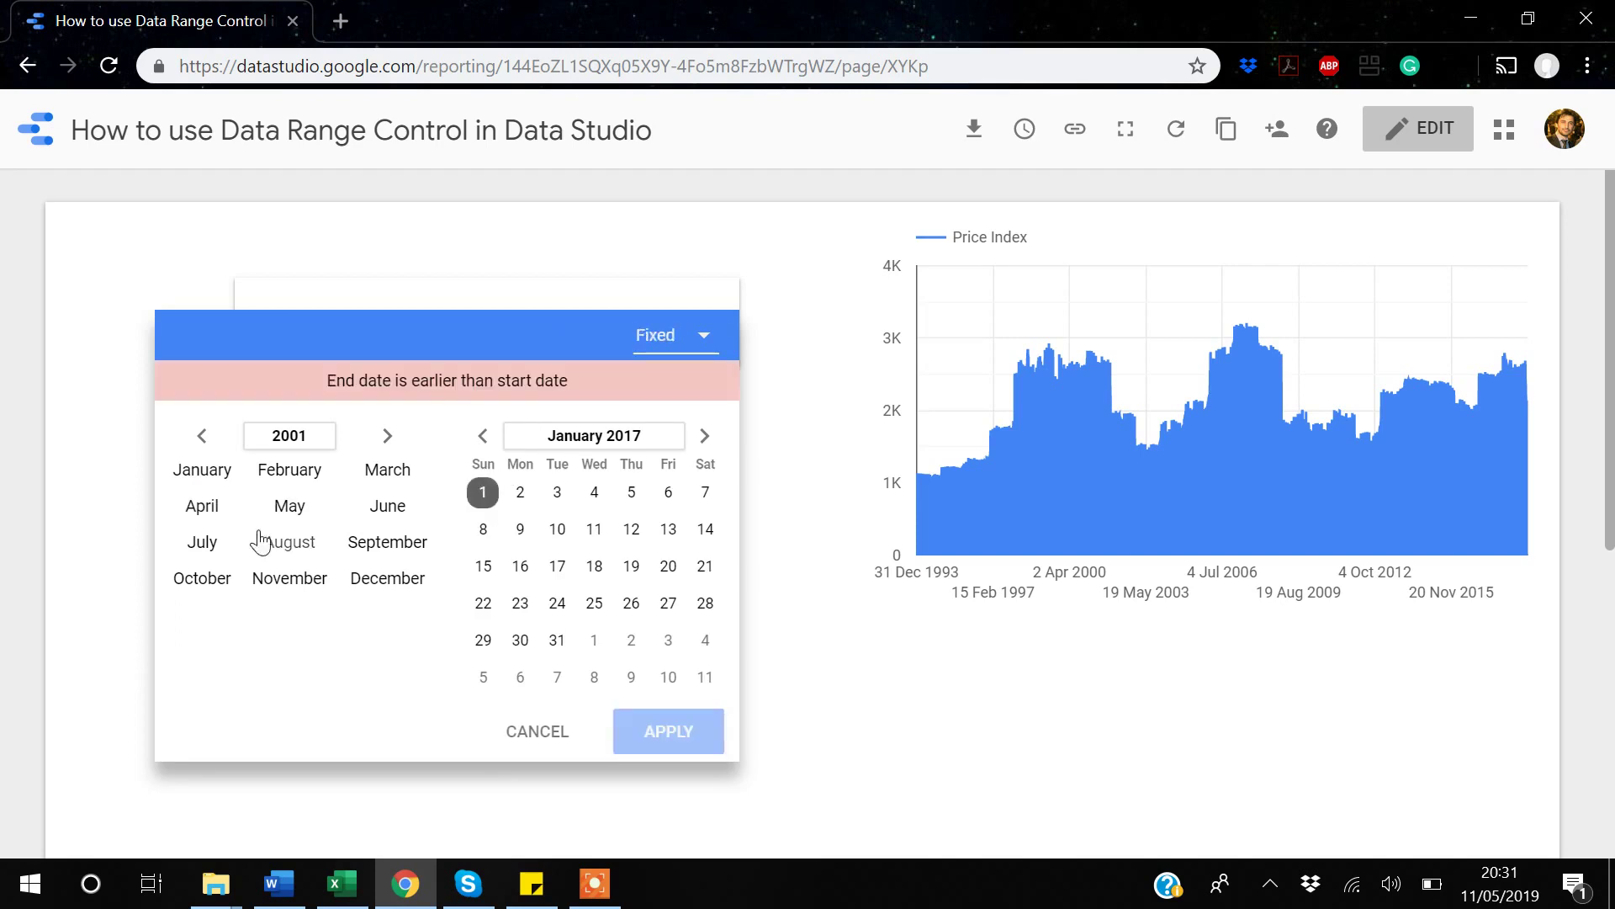
Set the start date to 1 January 2001 and apply the date range to the report.
left_click(206, 473)
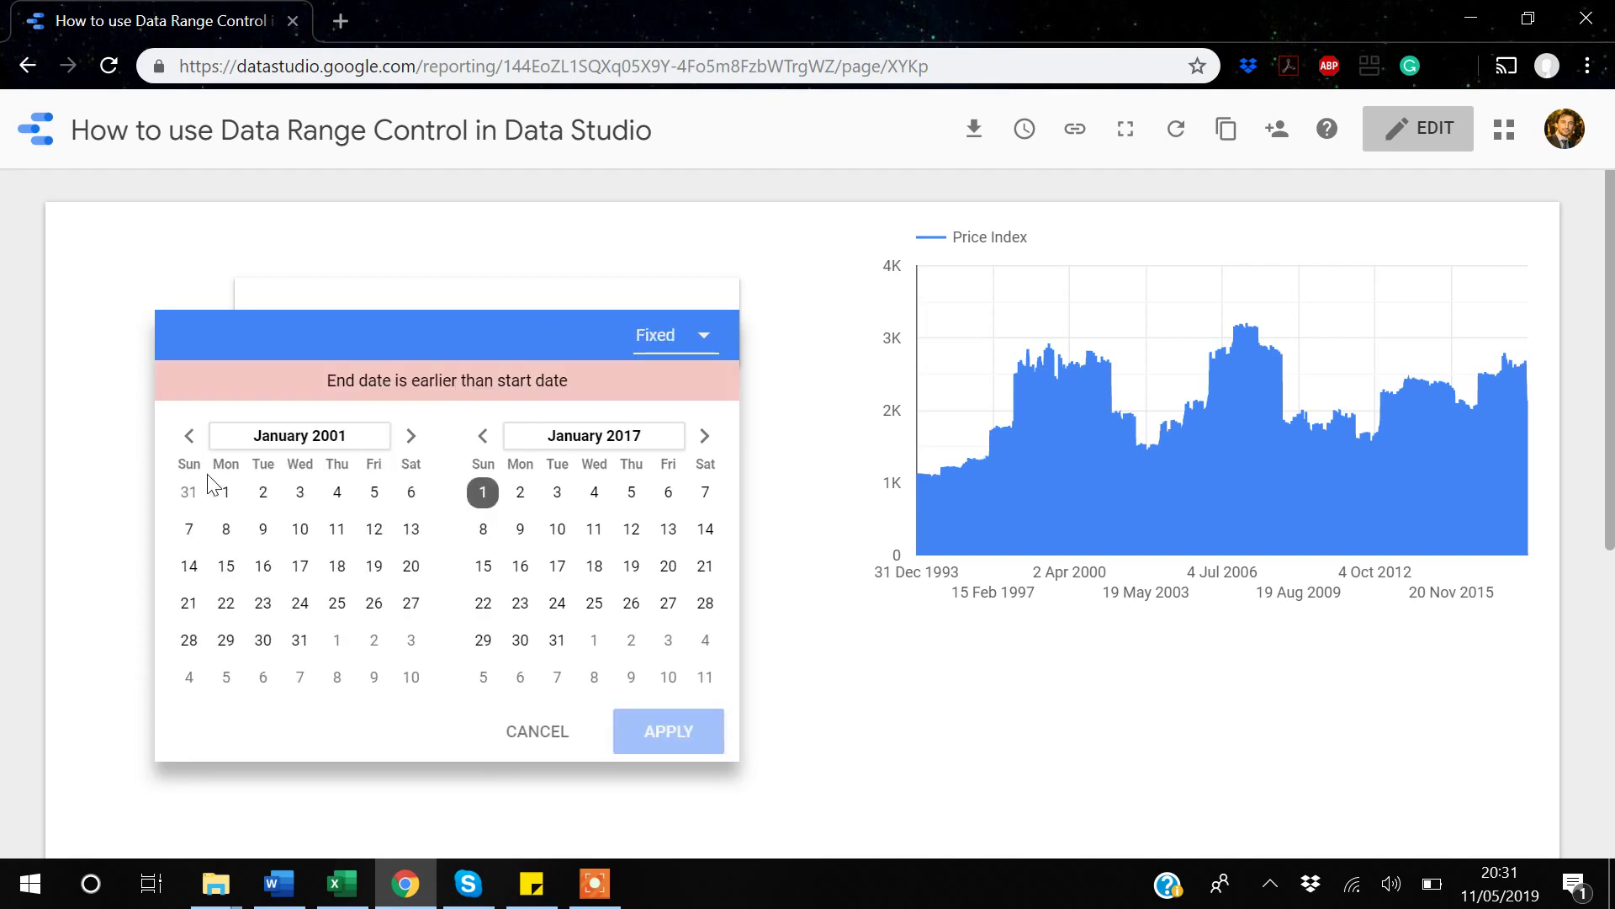
left_click(221, 498)
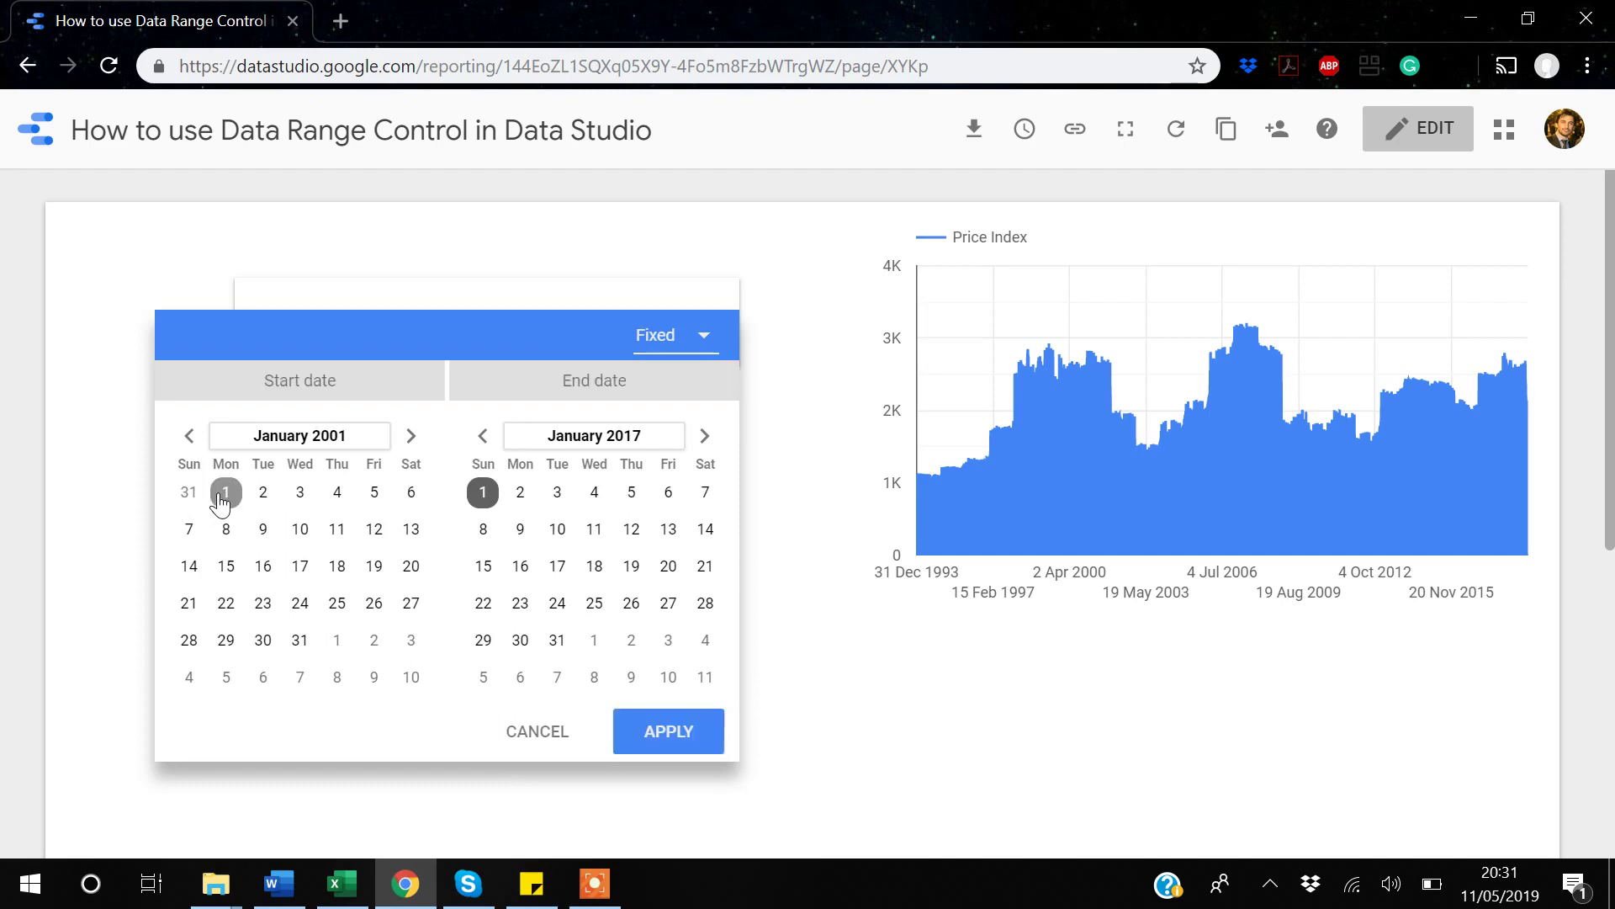
left_click(690, 733)
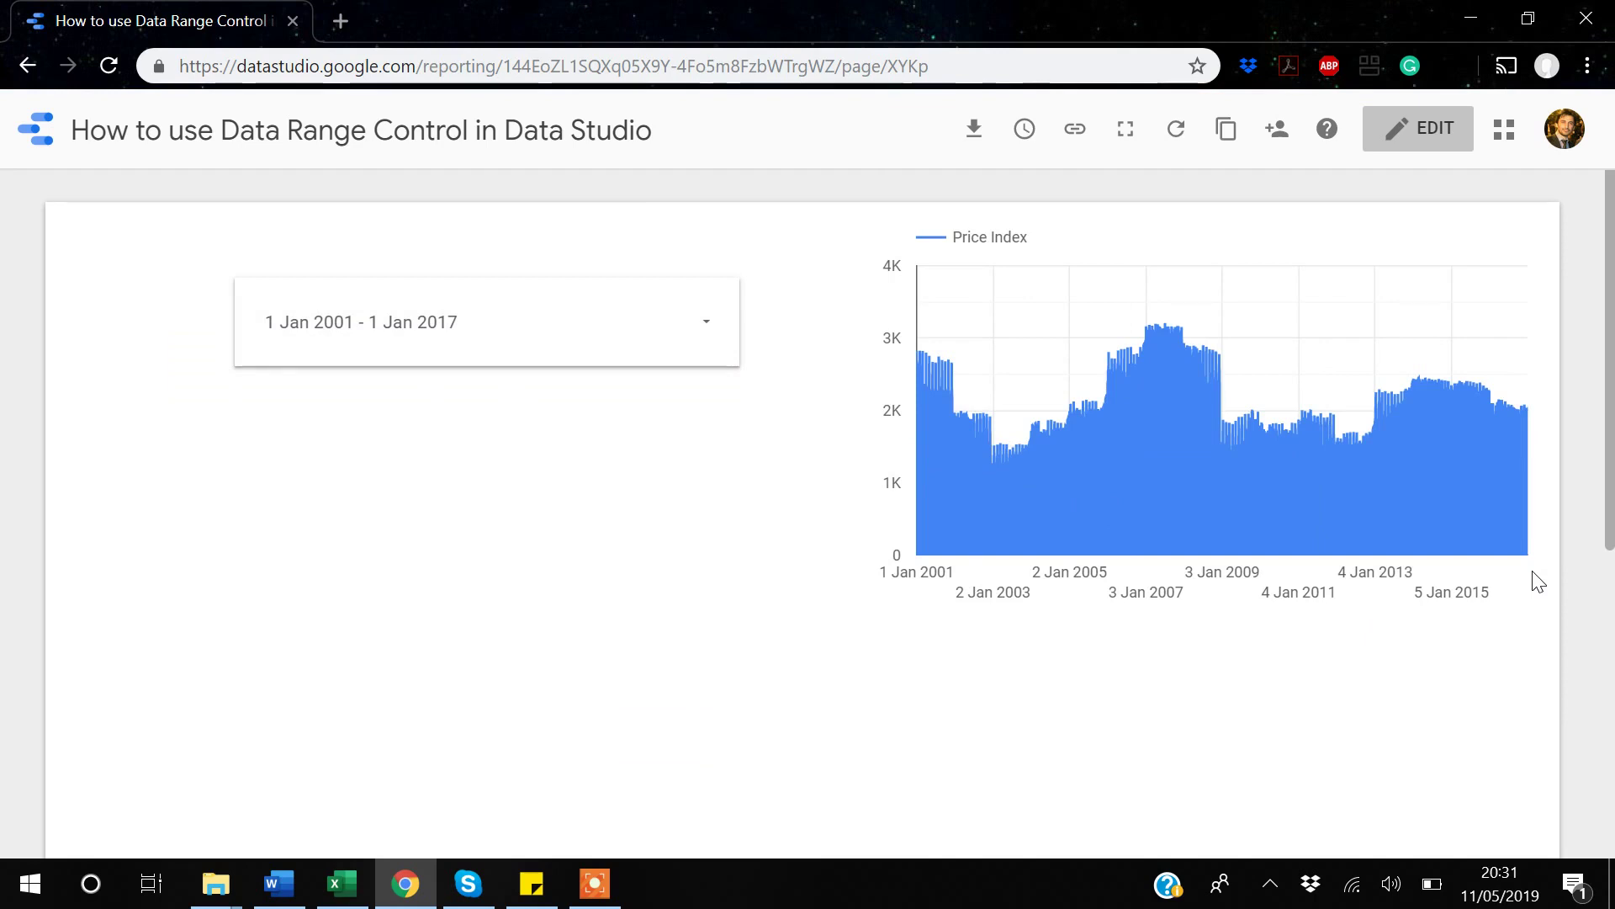
Return to edit mode and set the date range control's picker text size to 30px.
left_click(1411, 133)
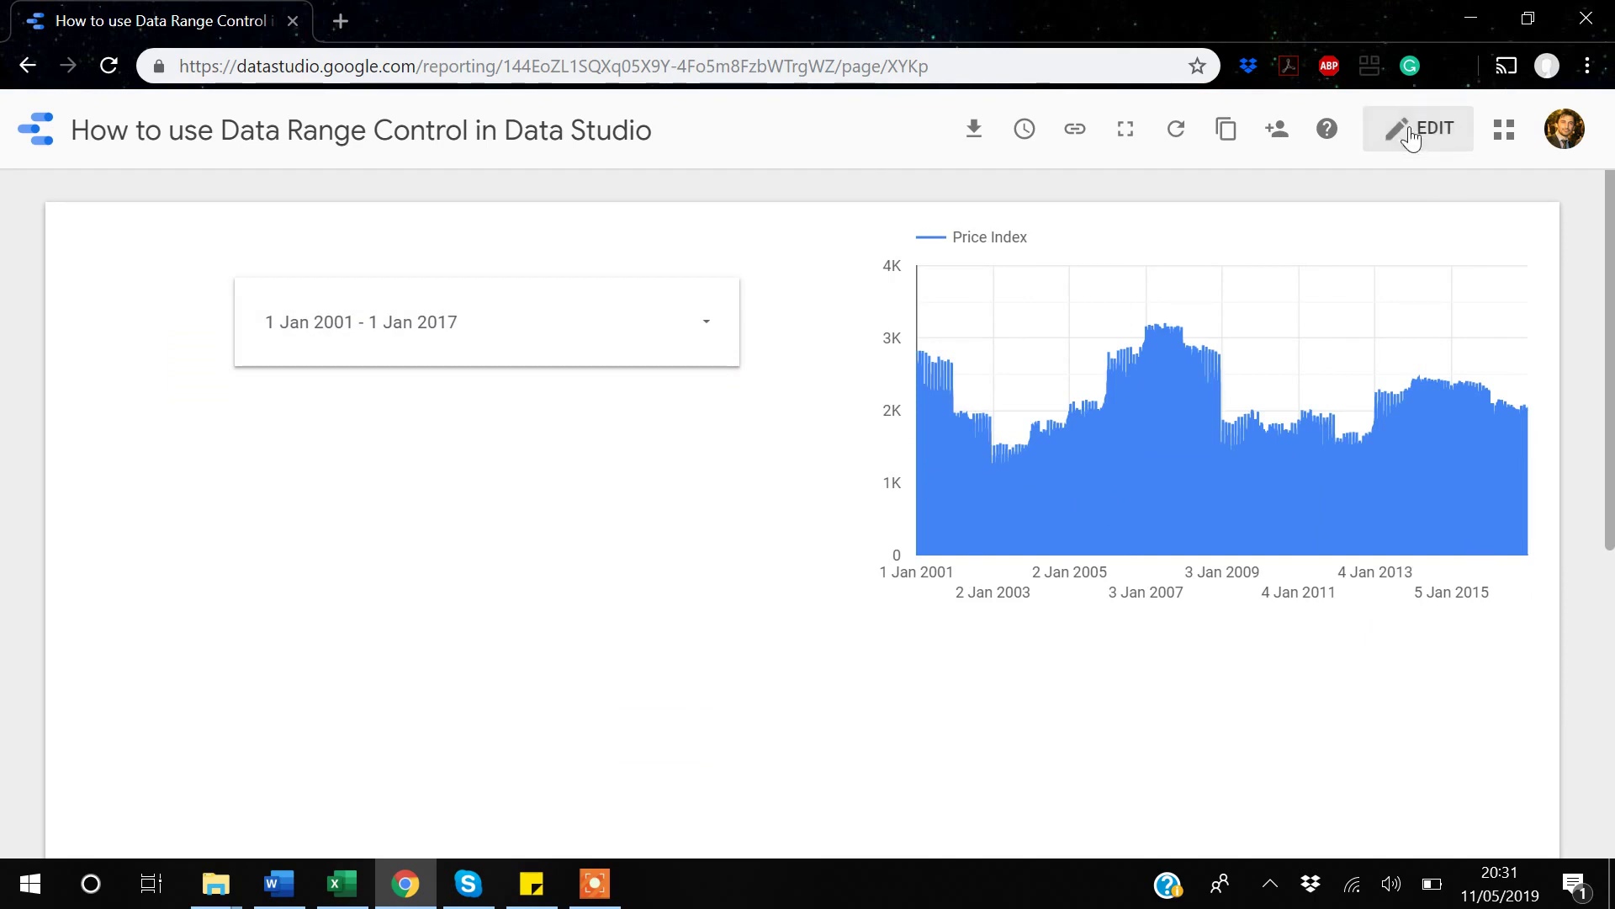
left_click(1411, 134)
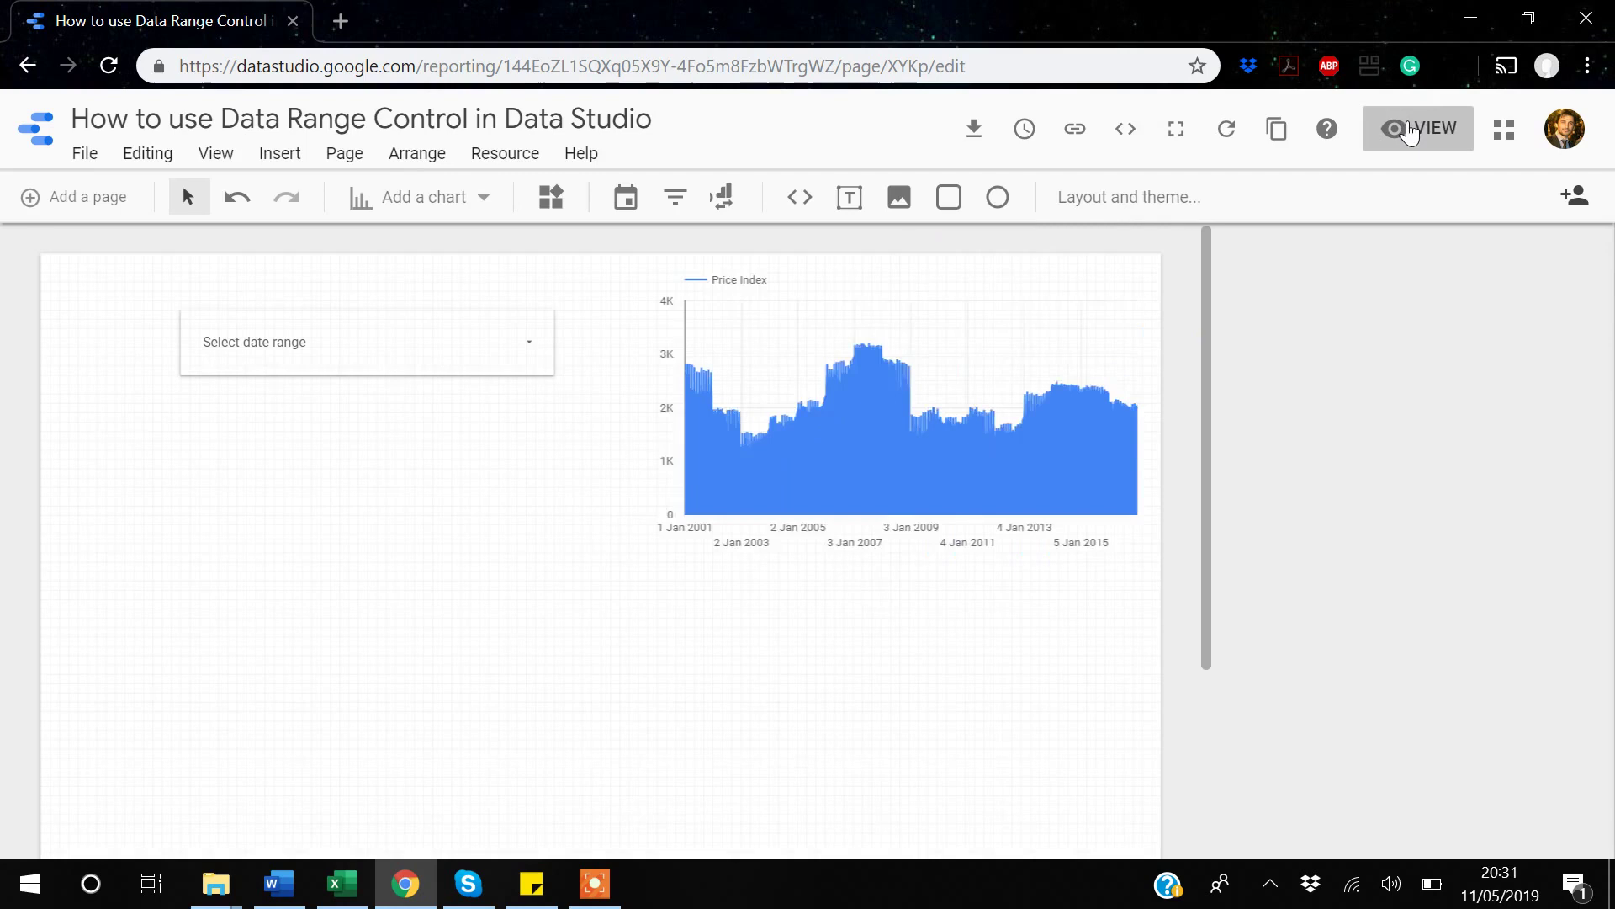
left_click(422, 336)
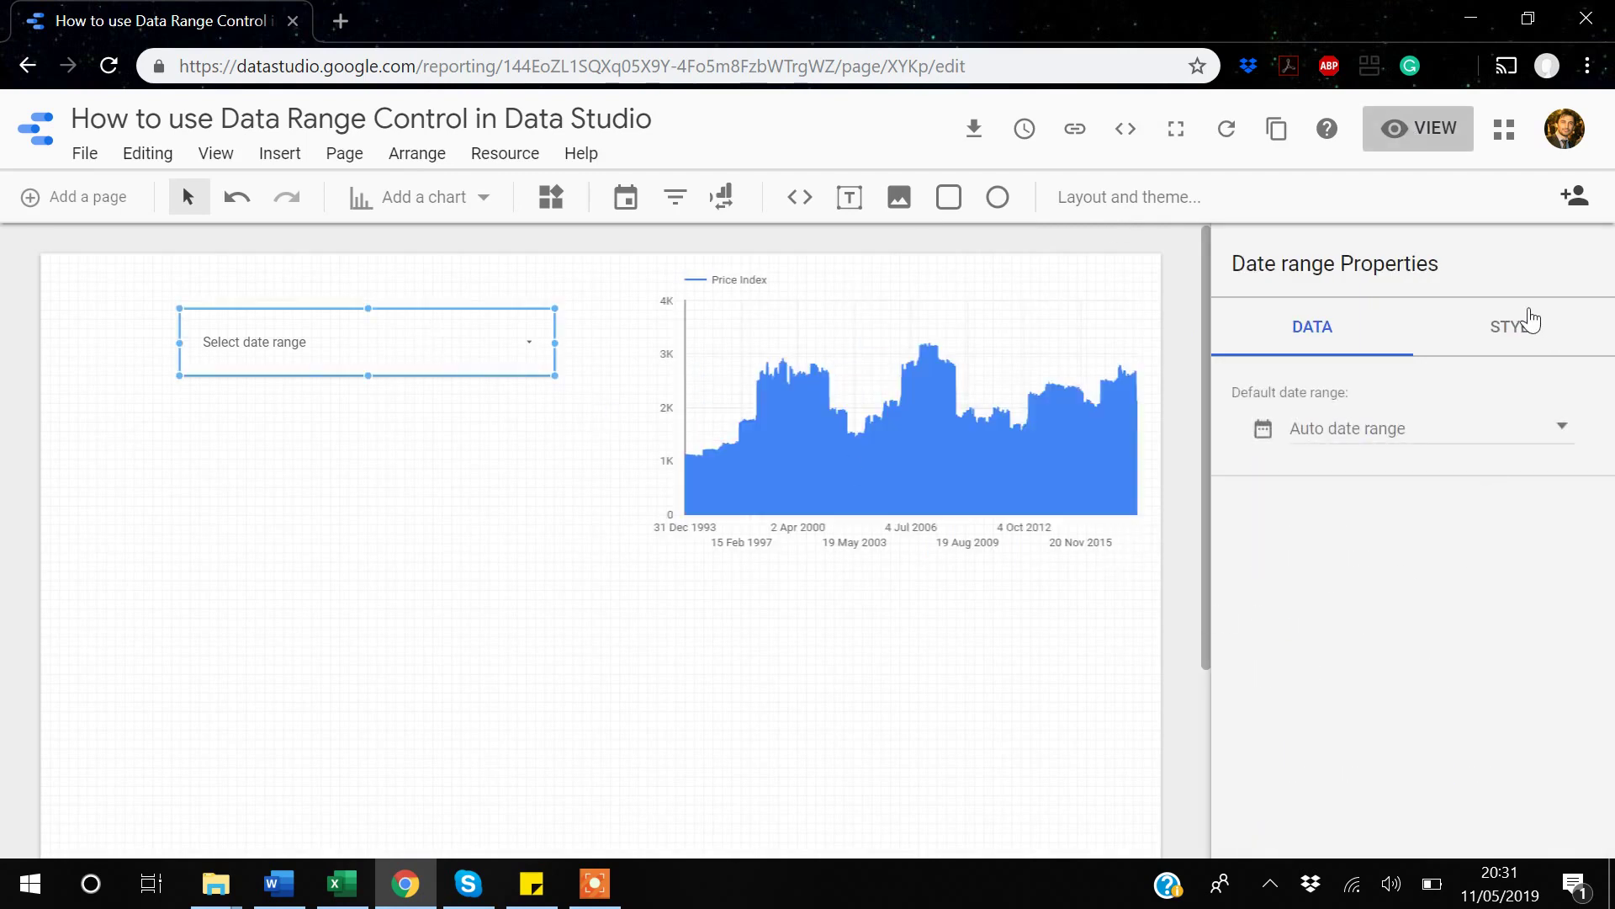
left_click(1522, 334)
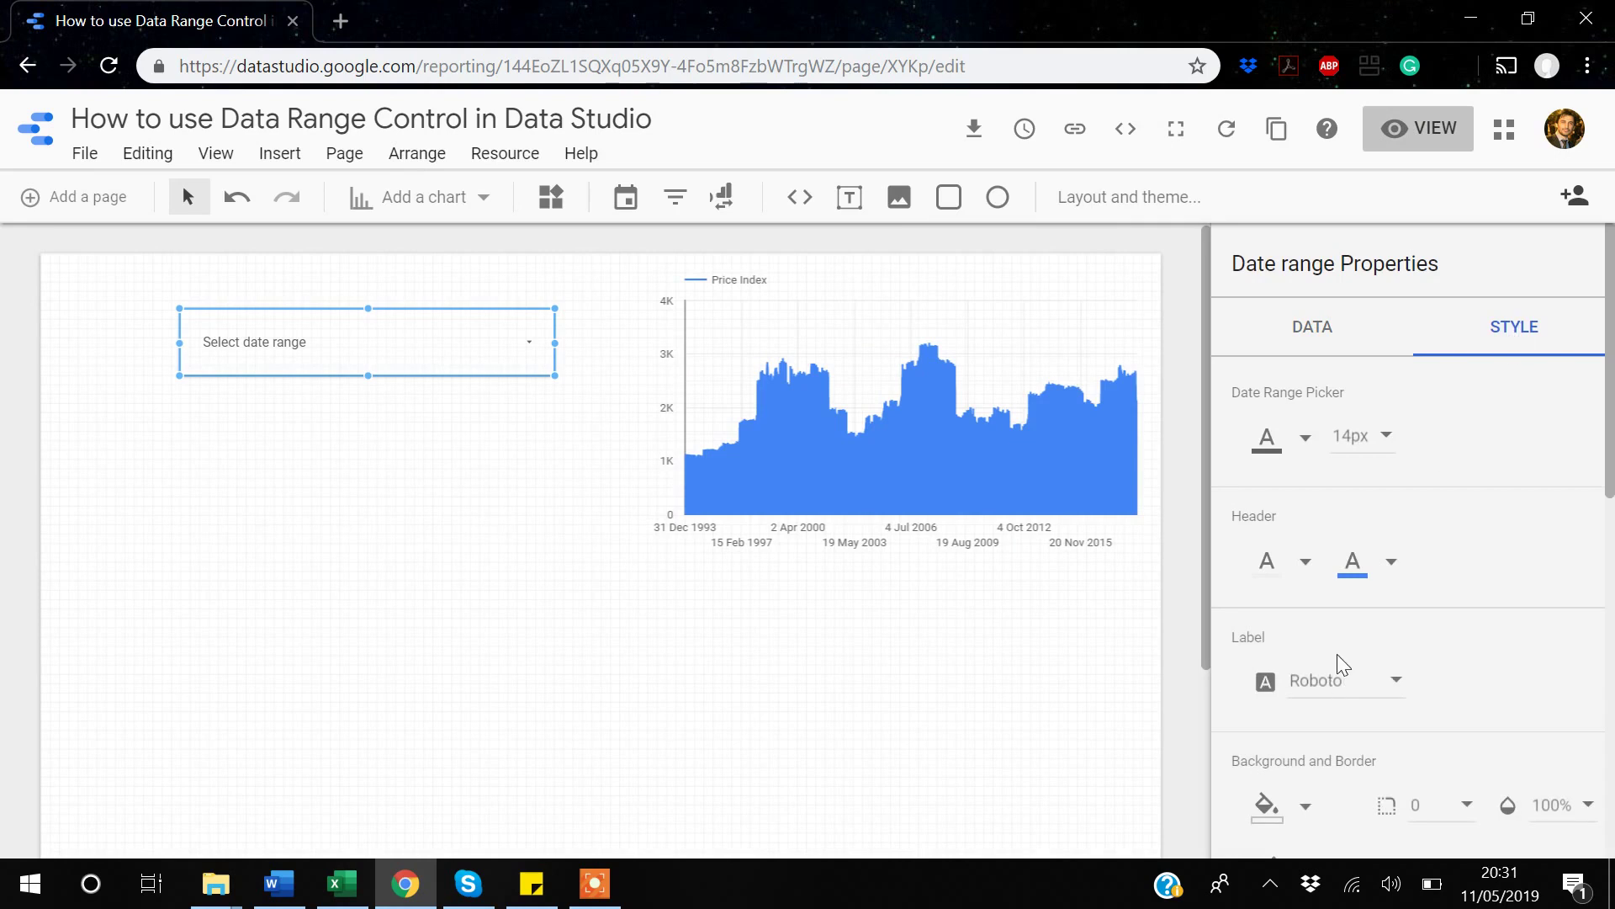
left_click(1384, 437)
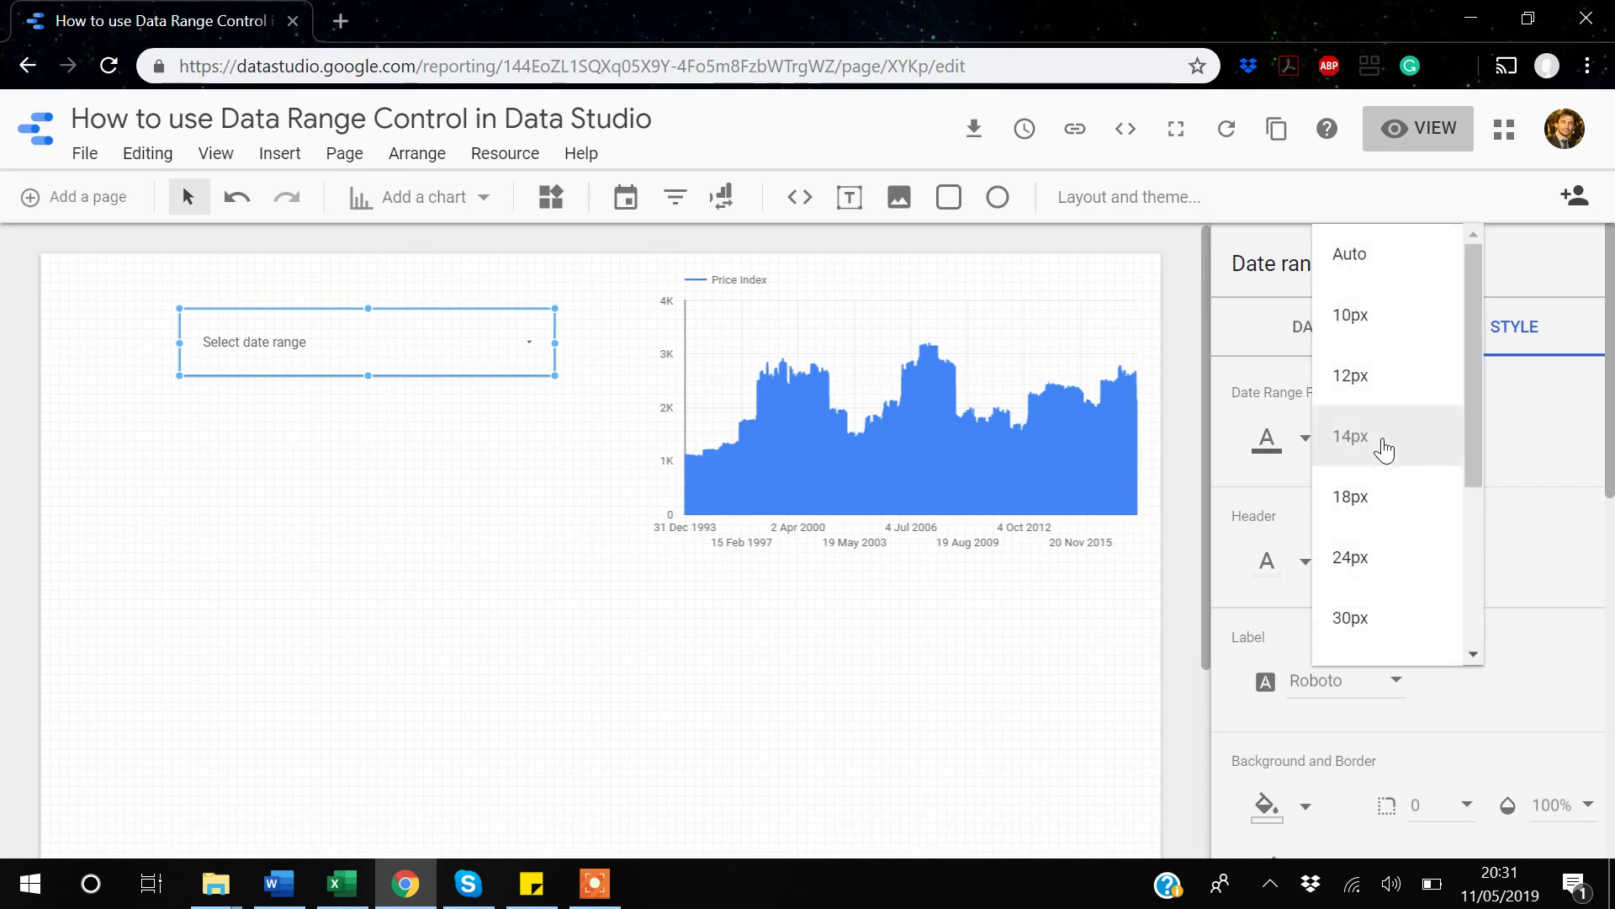
left_click(1361, 621)
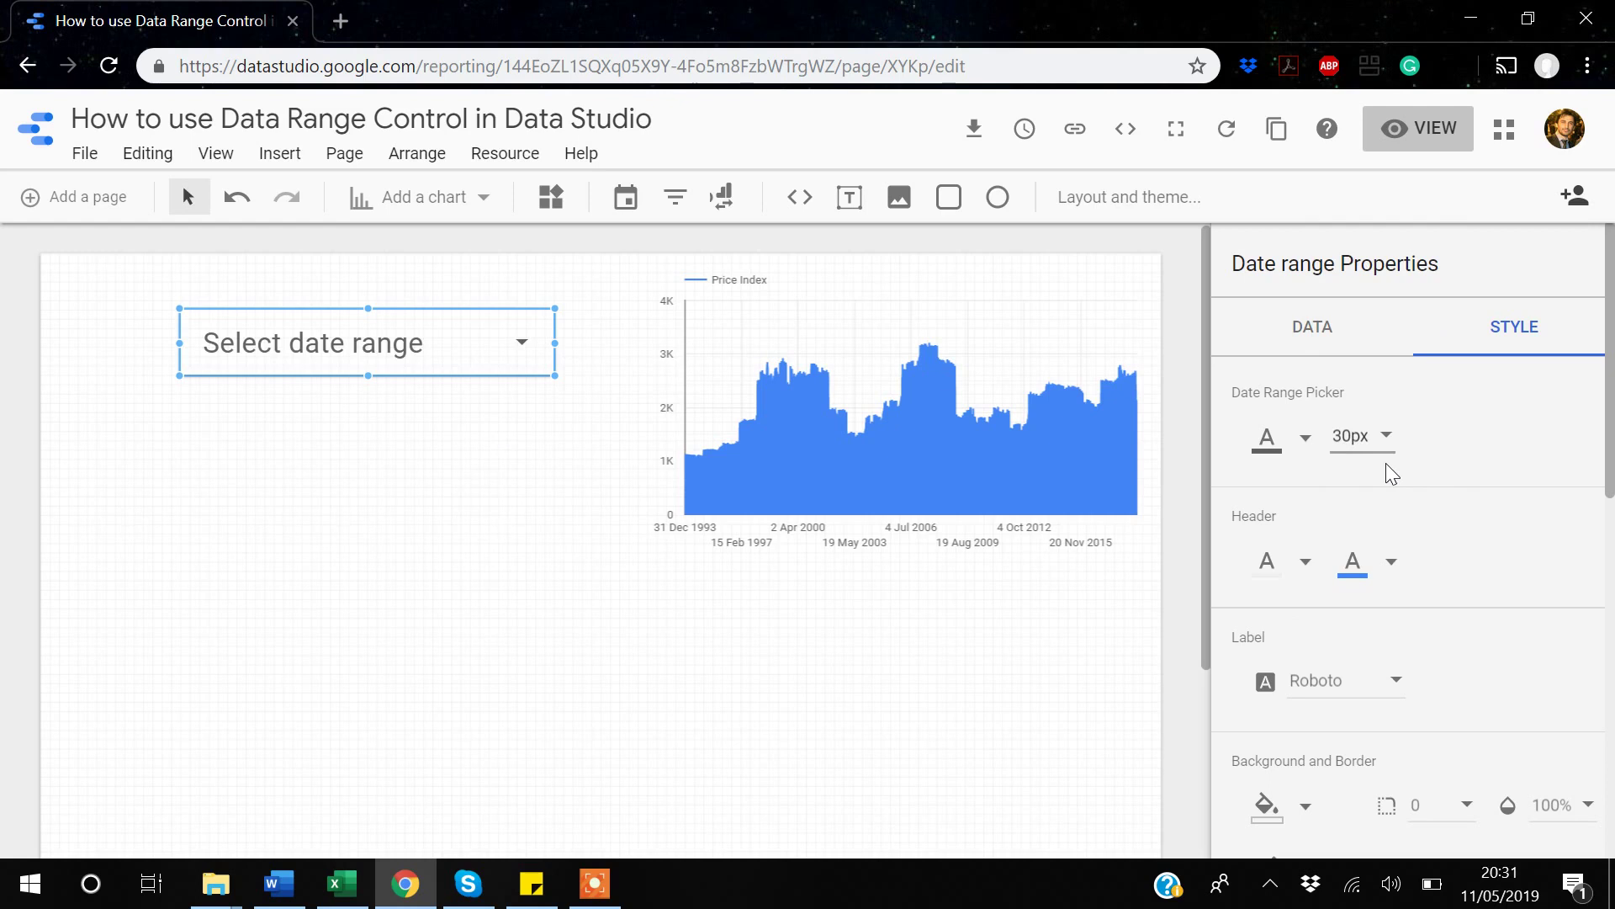
Give the date range control a light amber-yellow background and look through its remaining style settings.
scroll(1386, 462, "down", 1)
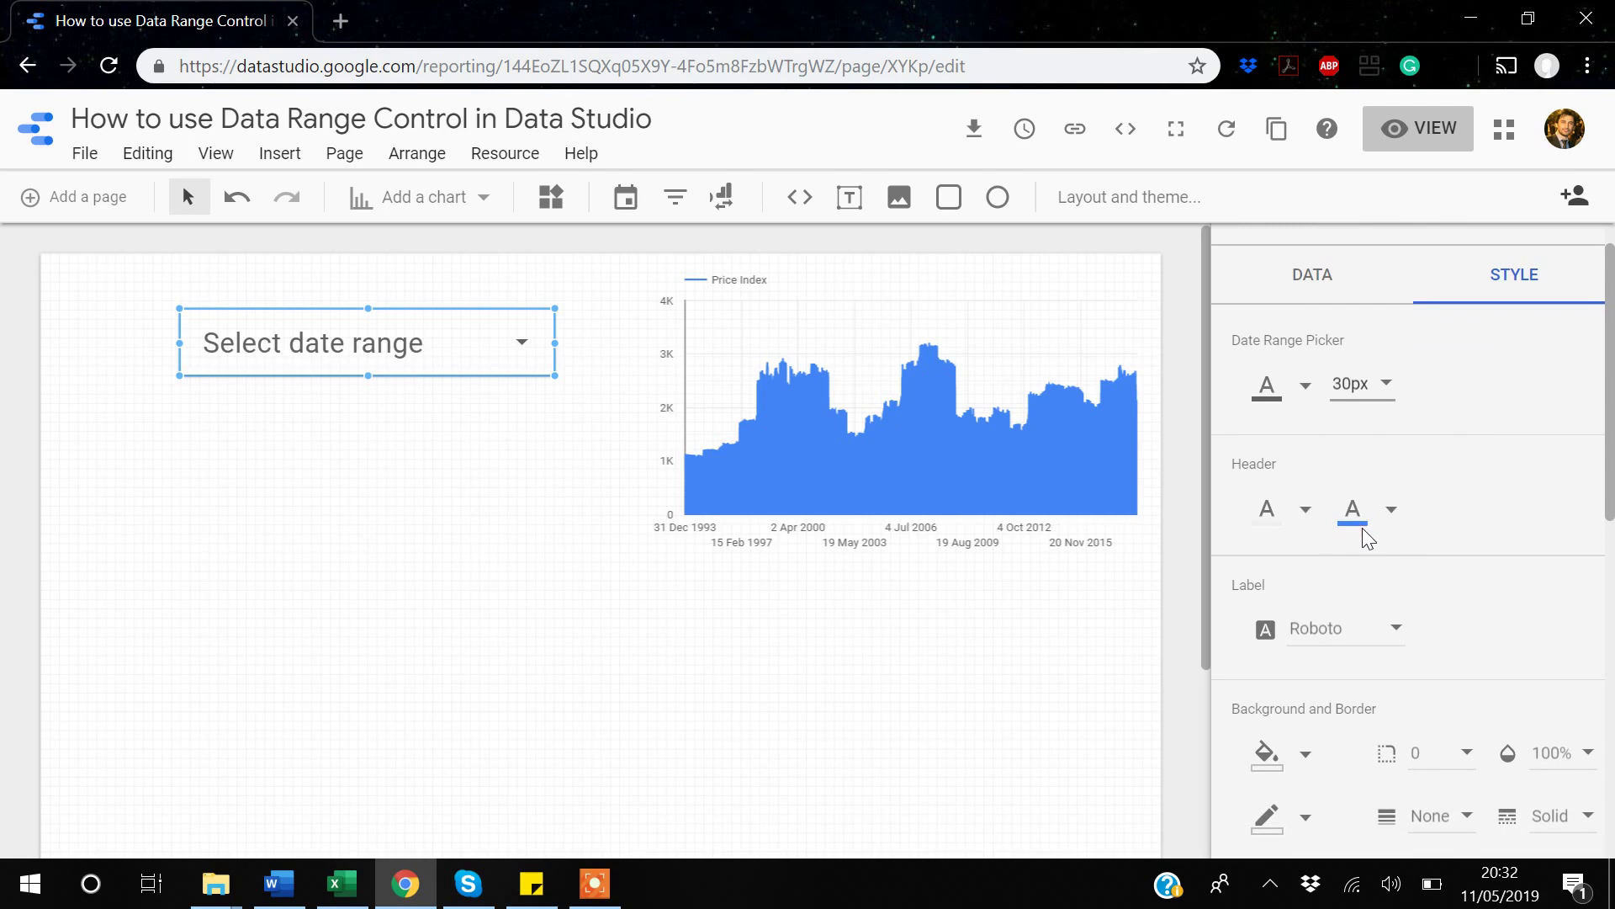
scroll(1321, 549, "down", 2)
scroll(1323, 555, "down", 2)
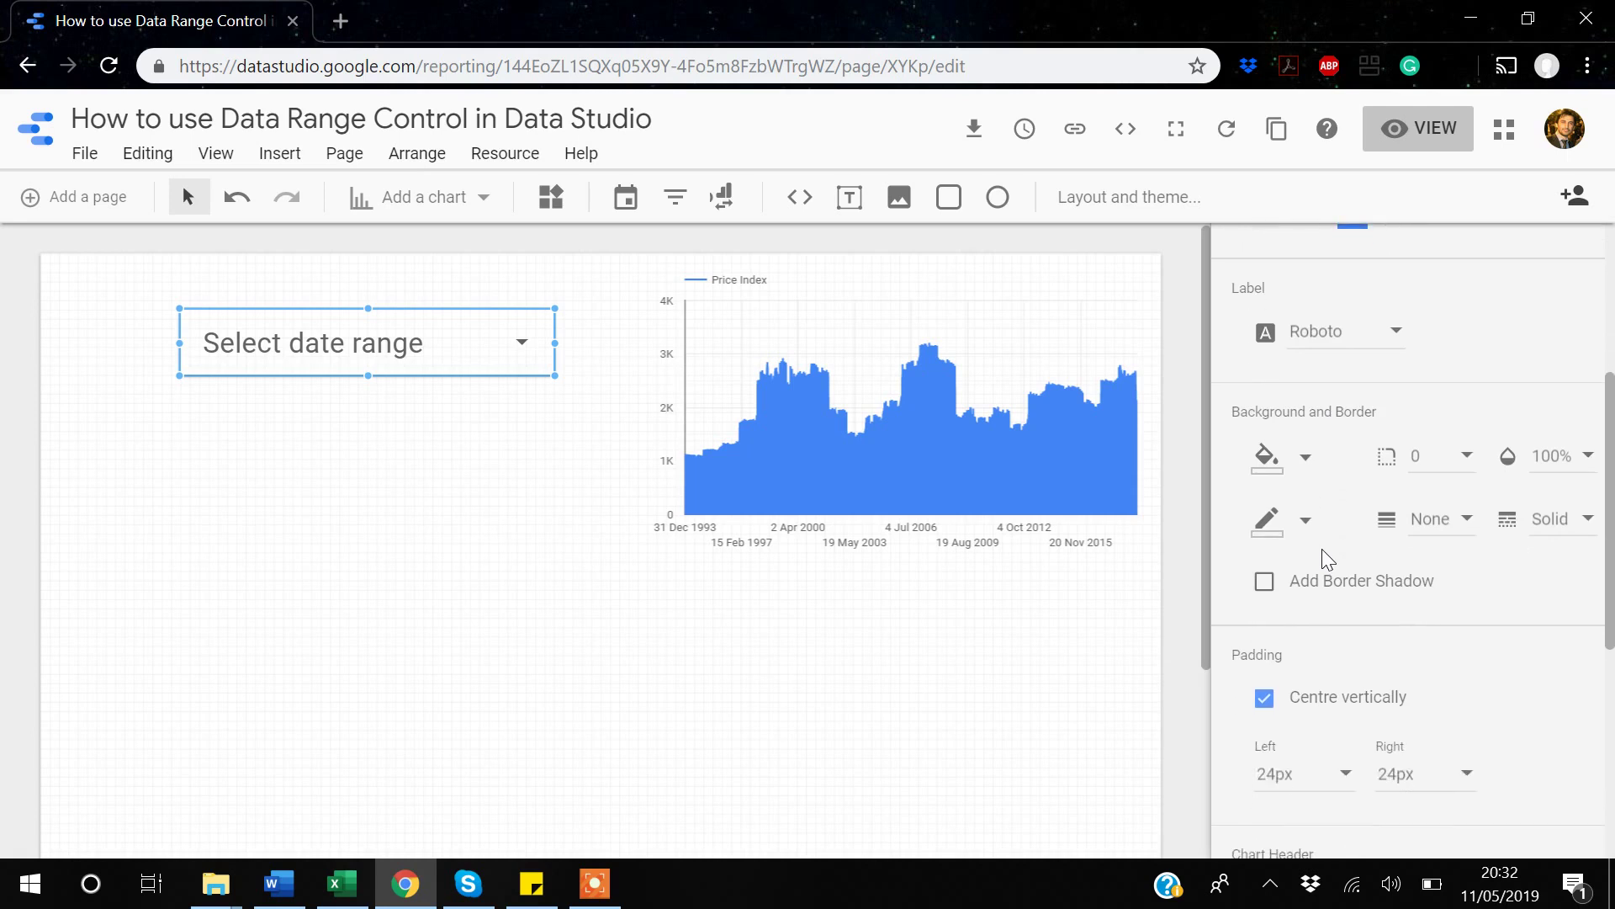
left_click(1306, 460)
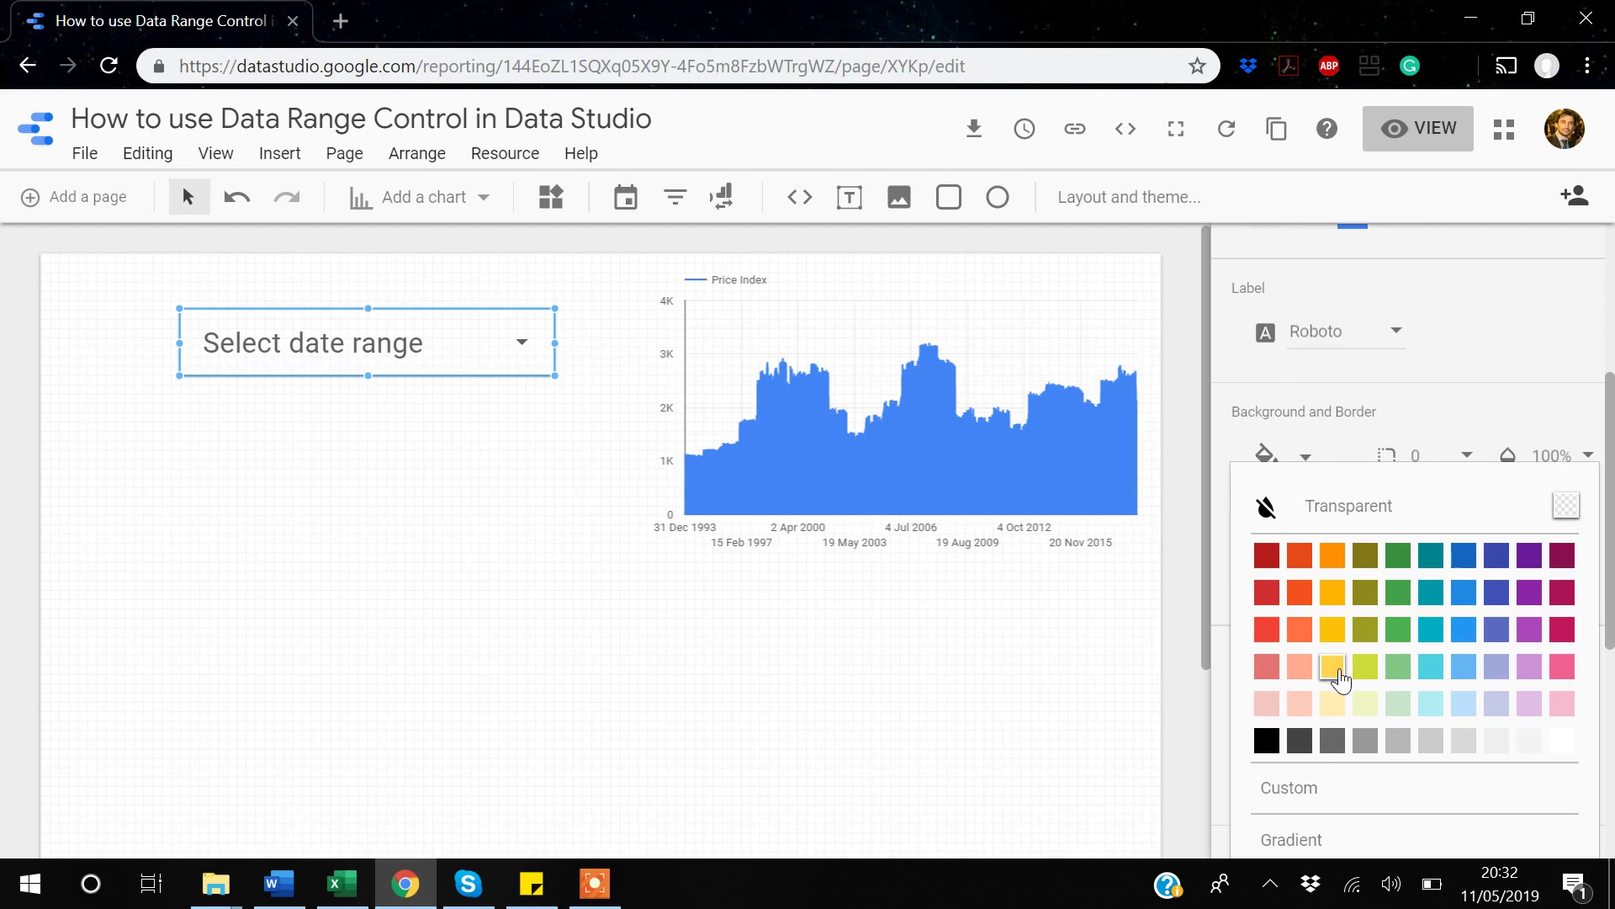
left_click(1336, 669)
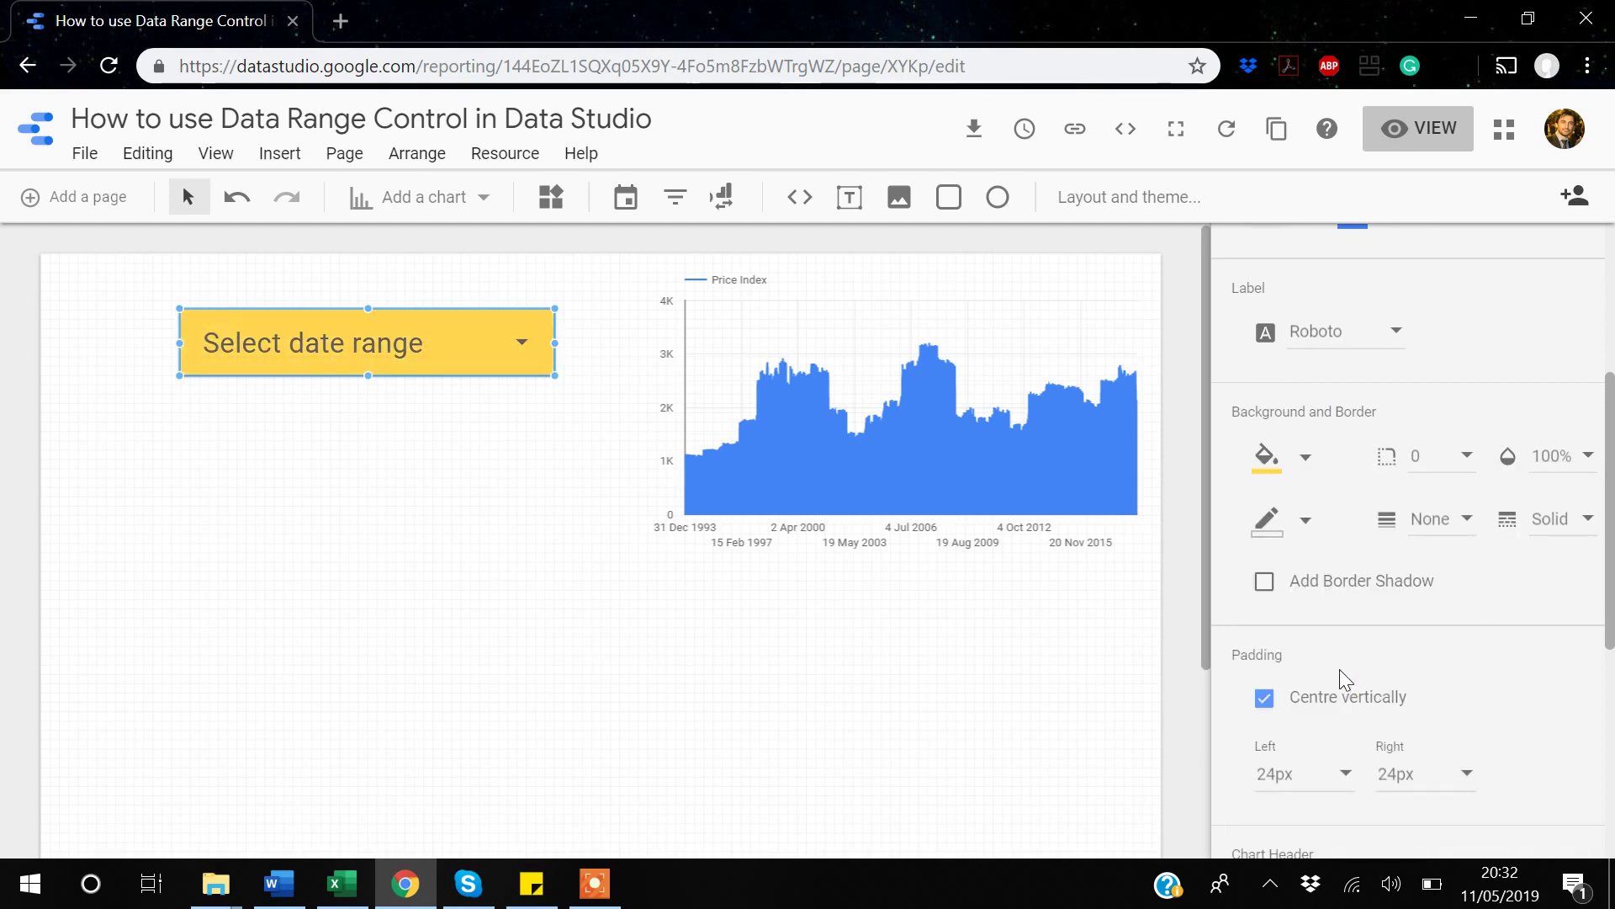
scroll(1339, 669, "down", 1)
scroll(1339, 669, "down", 2)
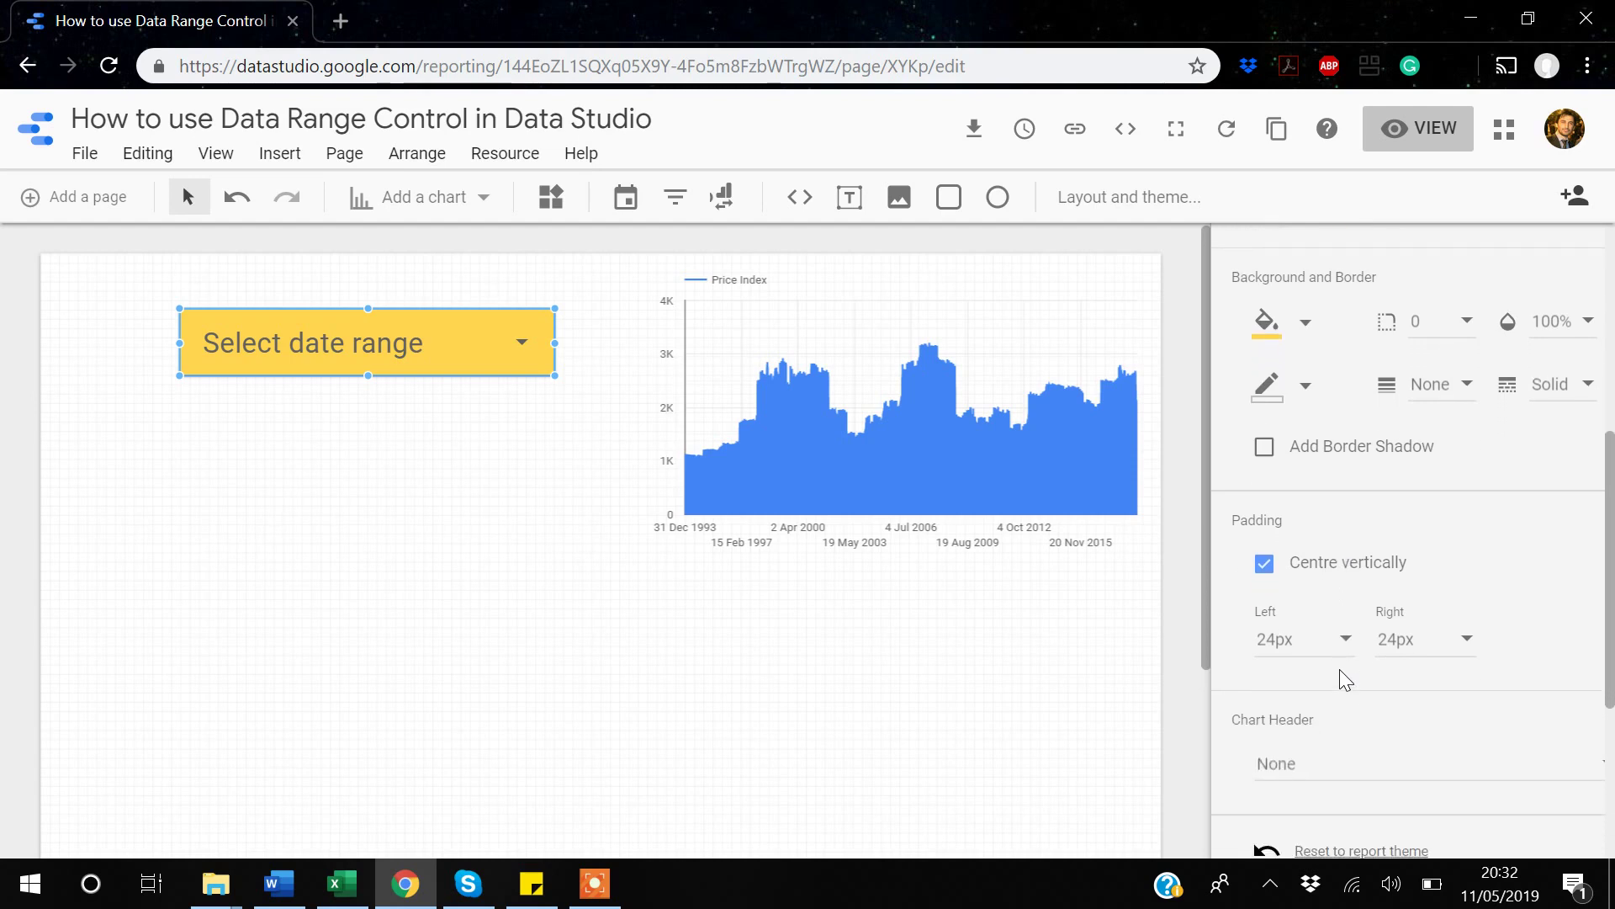
scroll(1340, 669, "up", 5)
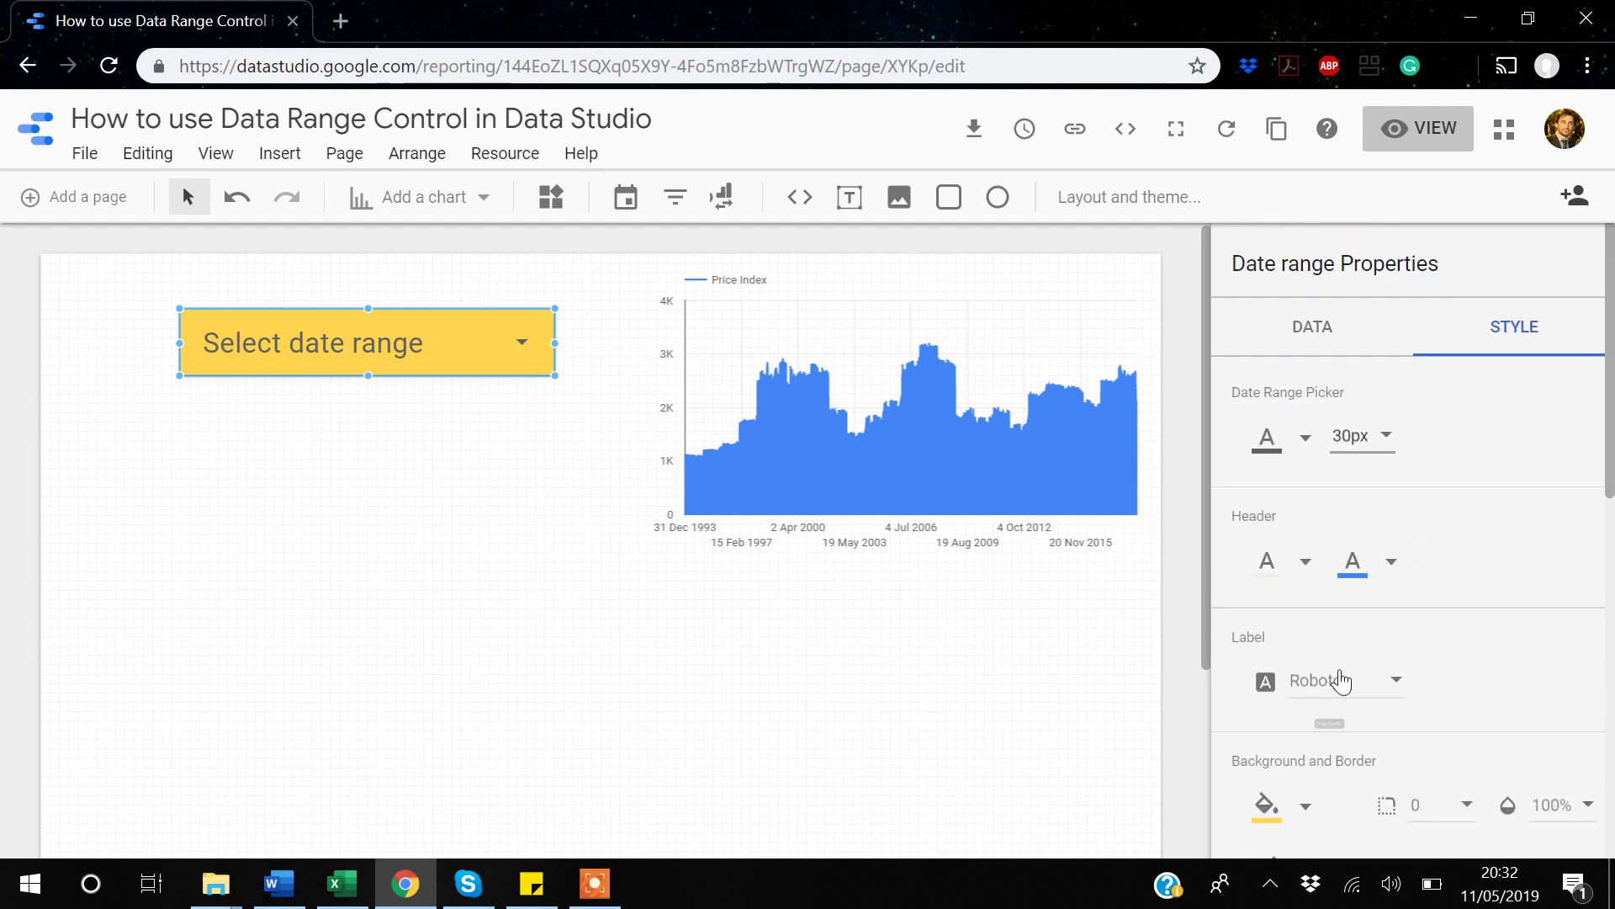
Open the date range control's default date range setting and set its end date to 1 January 2019.
left_click(1310, 334)
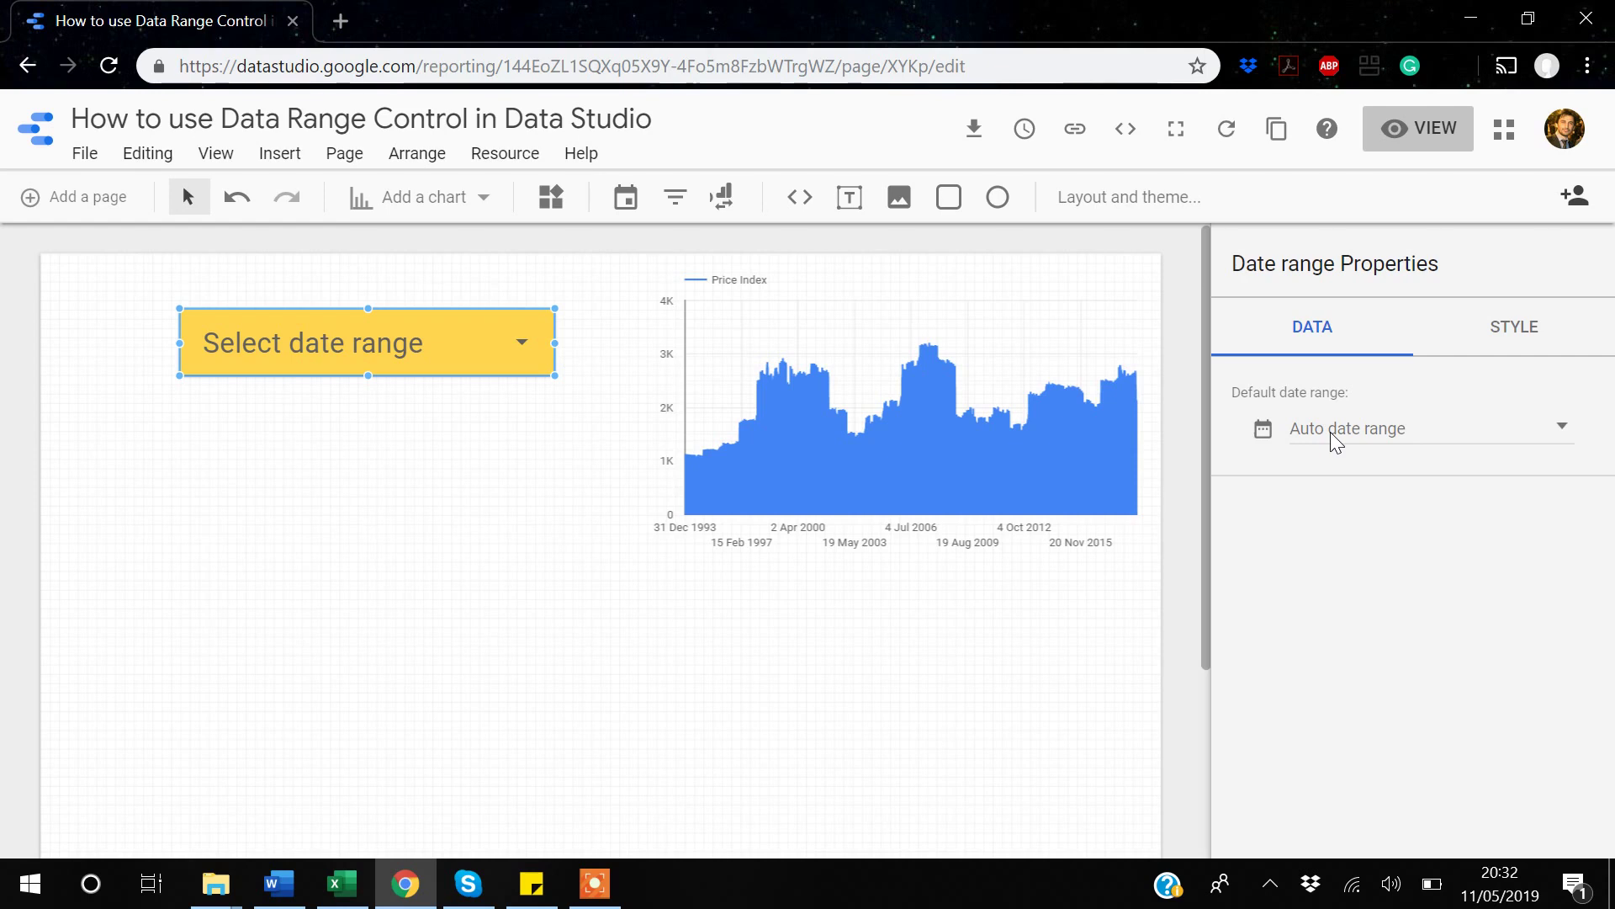
left_click(1558, 434)
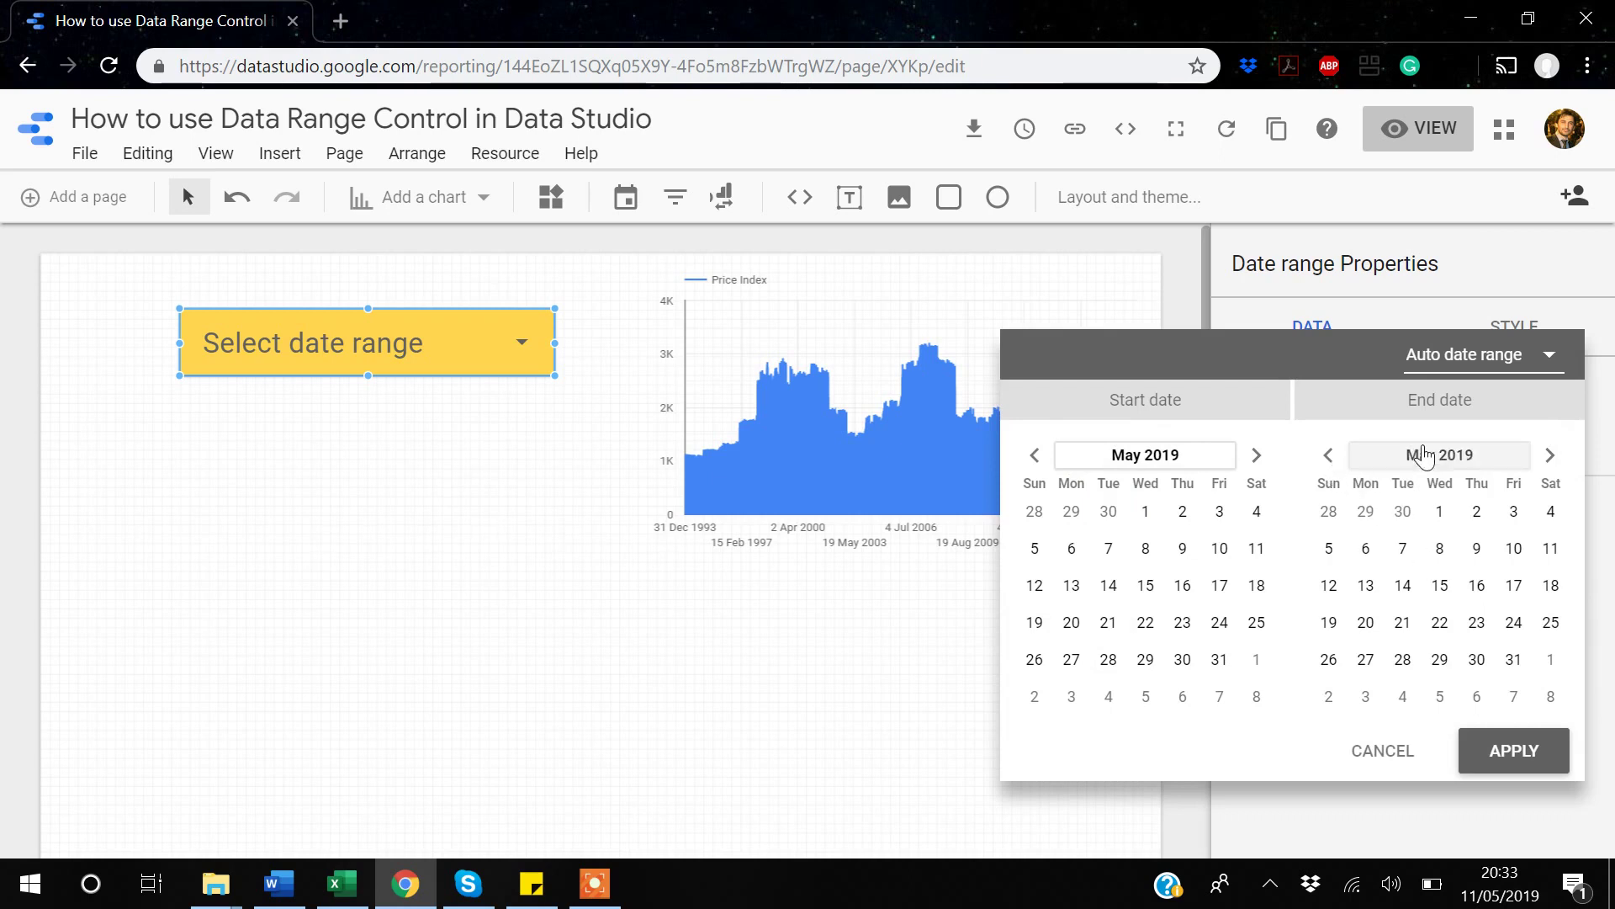
left_click(1424, 455)
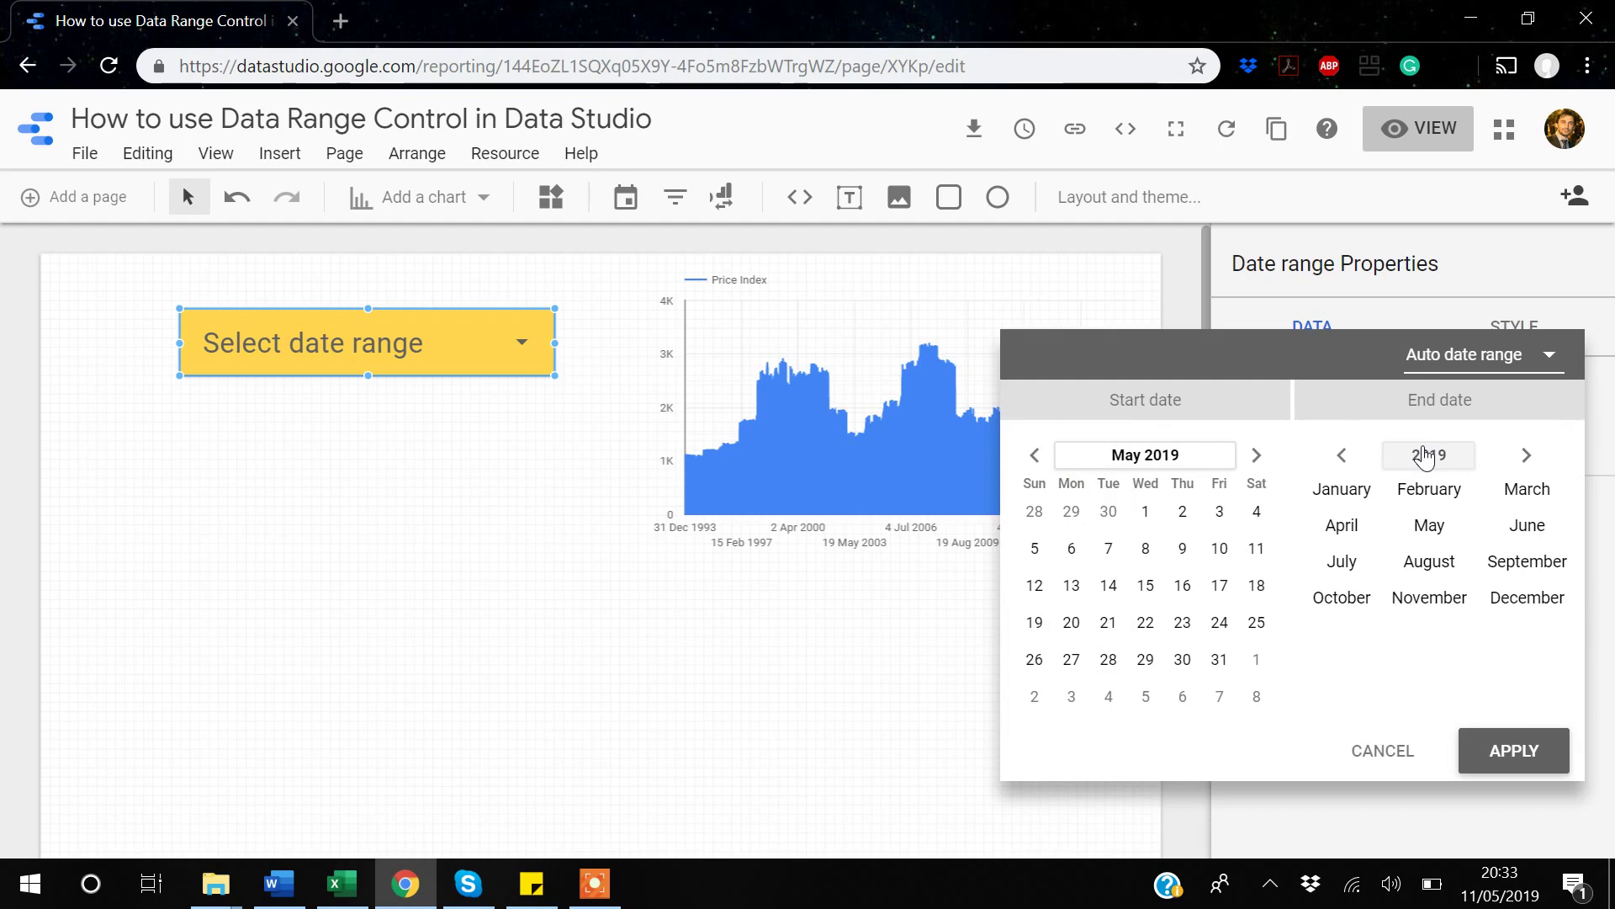
left_click(1341, 491)
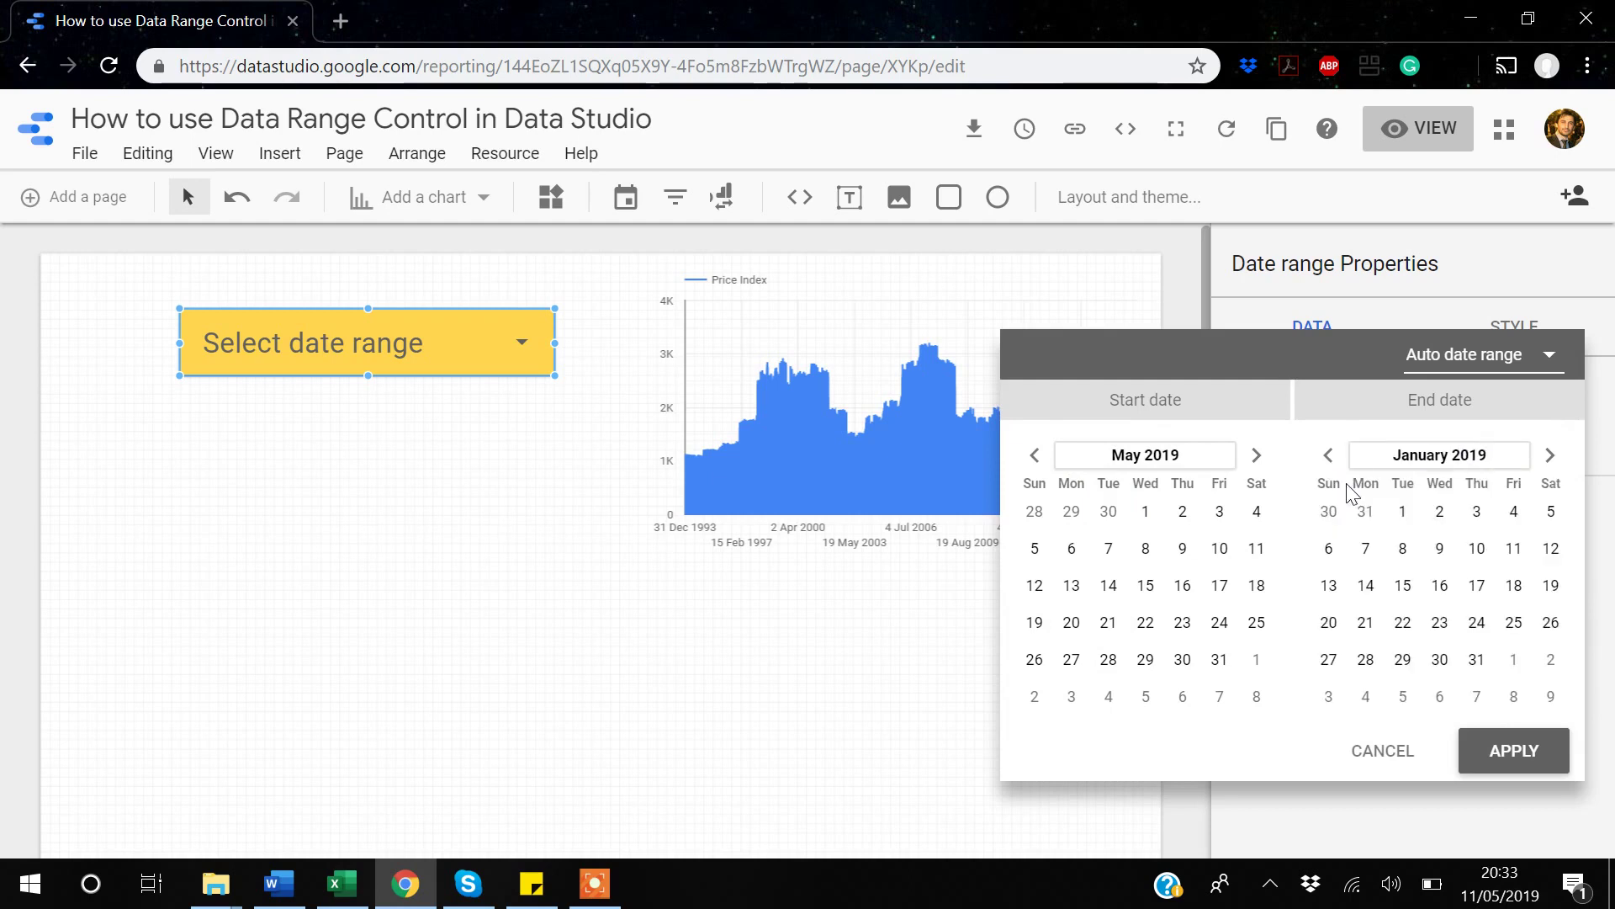
left_click(1400, 512)
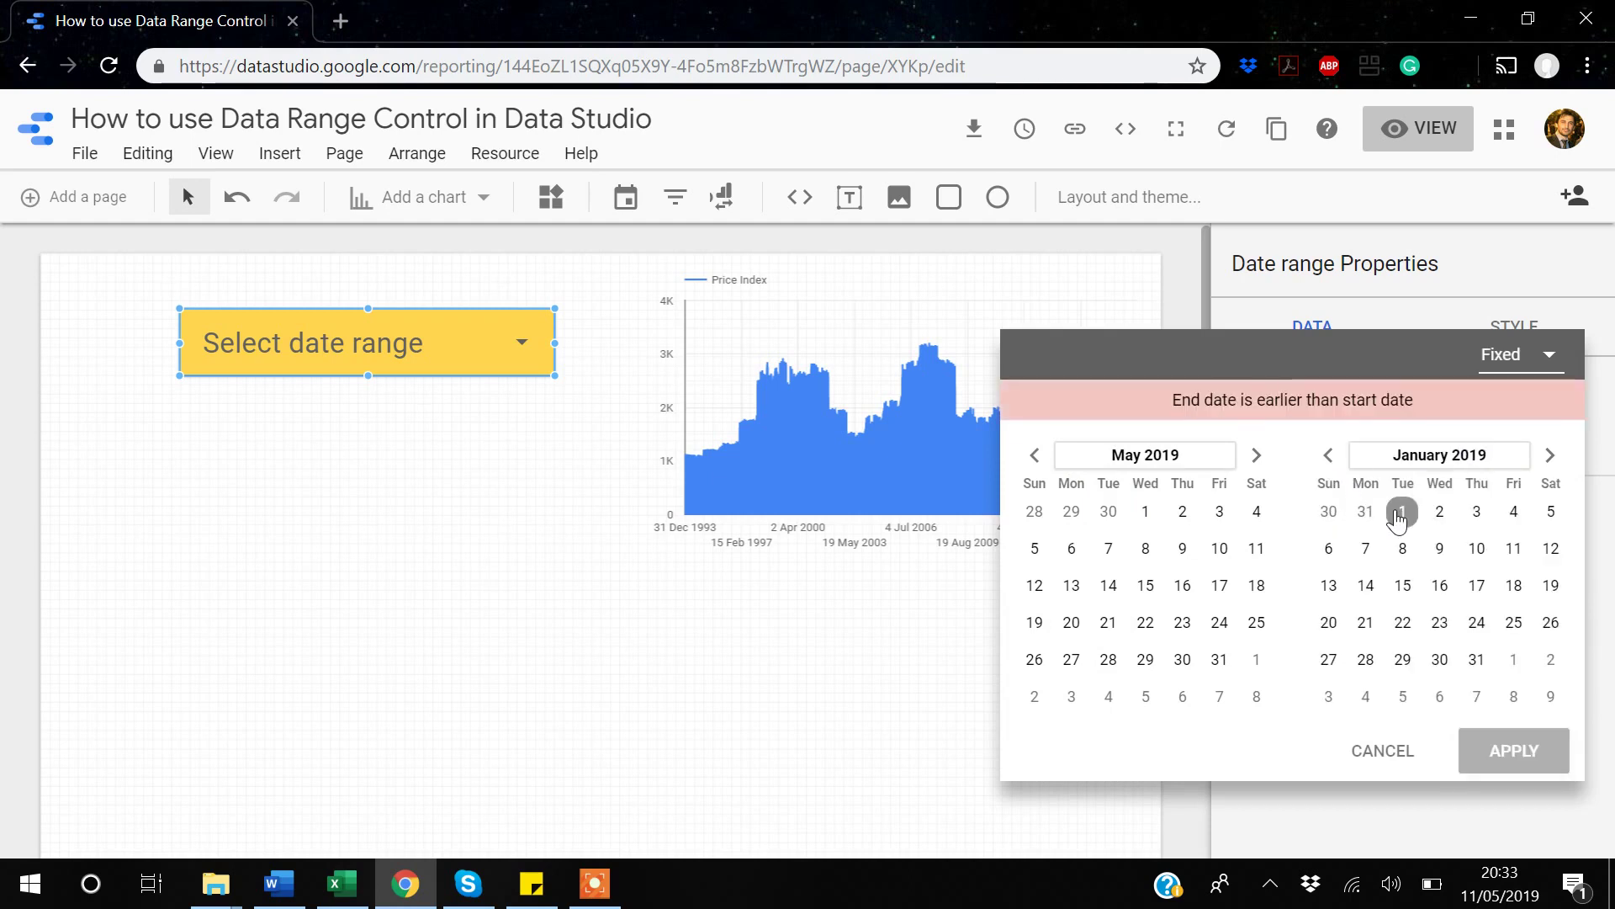
Set the default range's start date to 1 January 2010 and apply it to the date range control.
left_click(1138, 457)
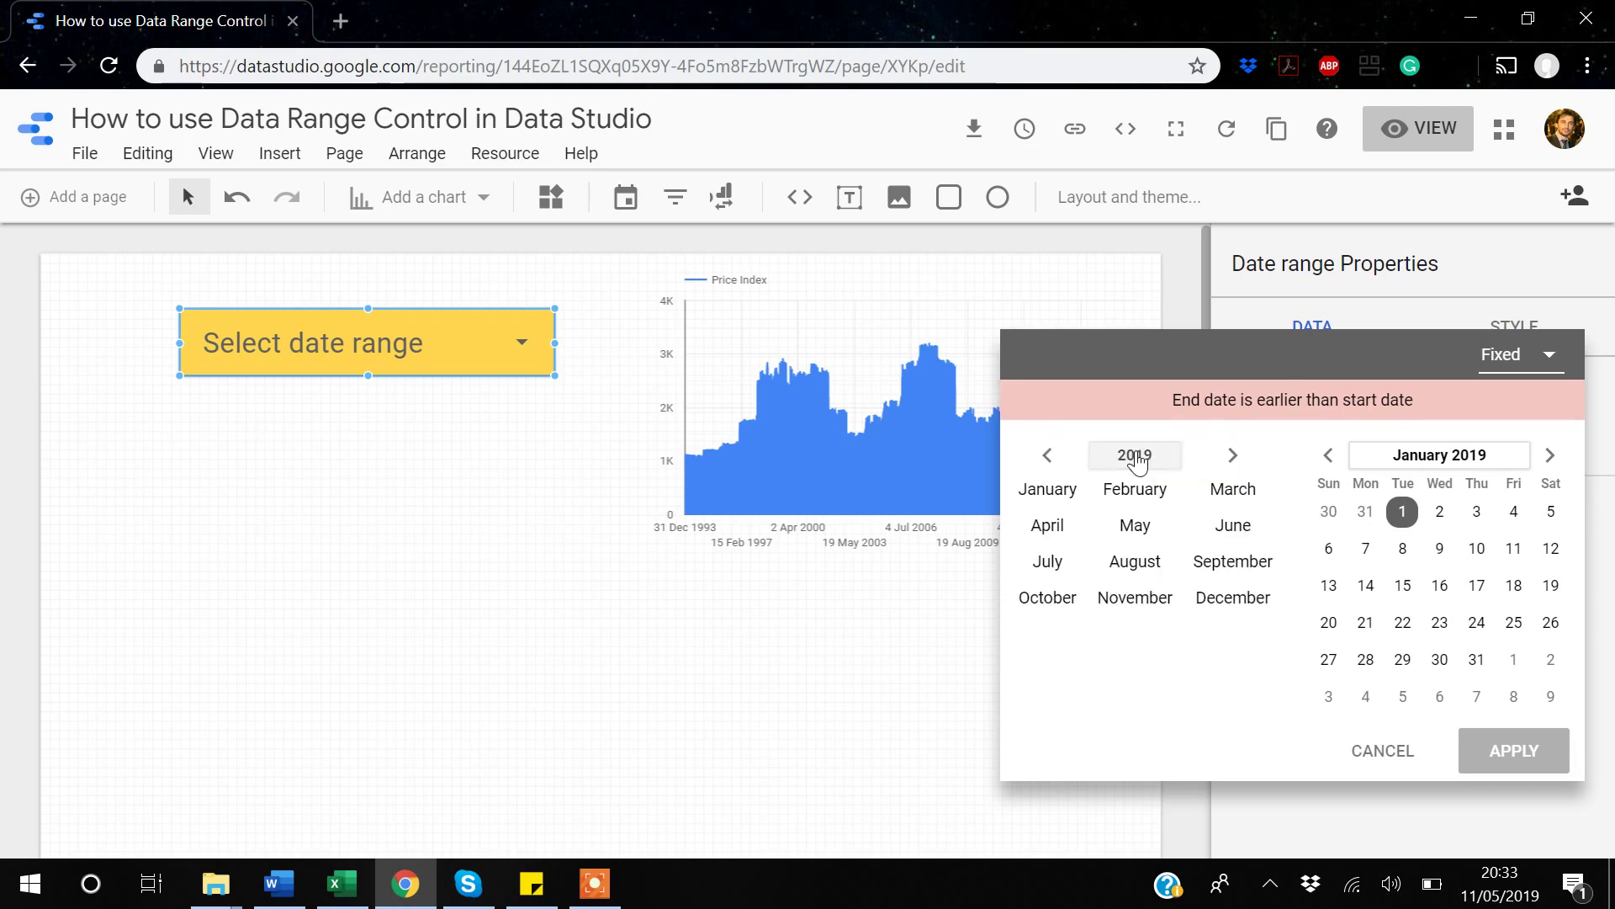
left_click(1125, 467)
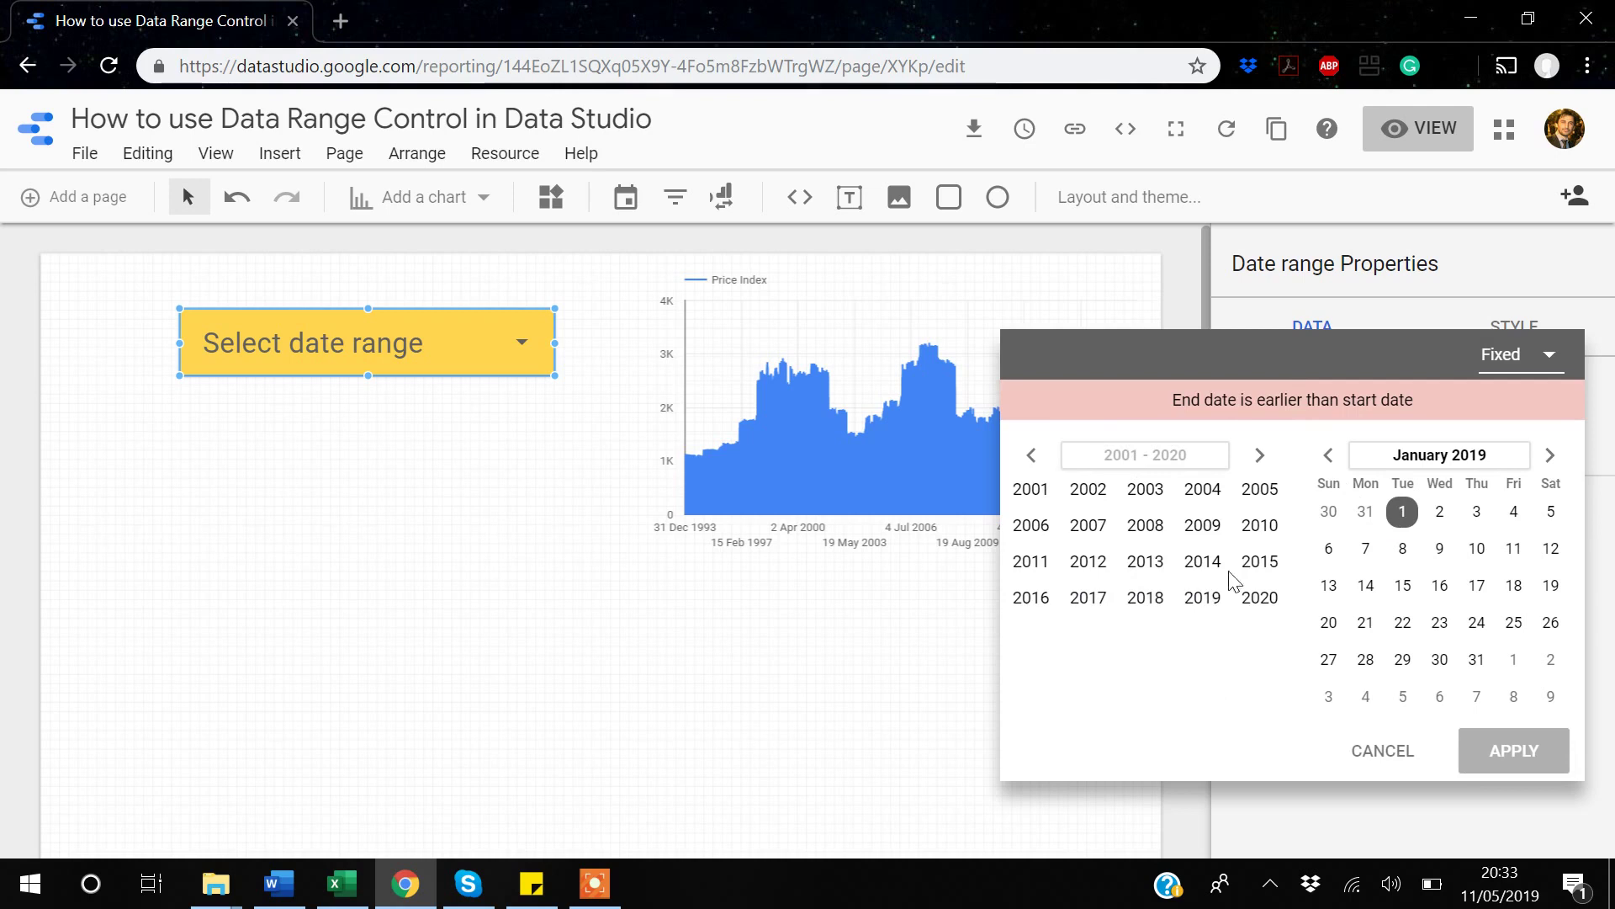
left_click(1271, 530)
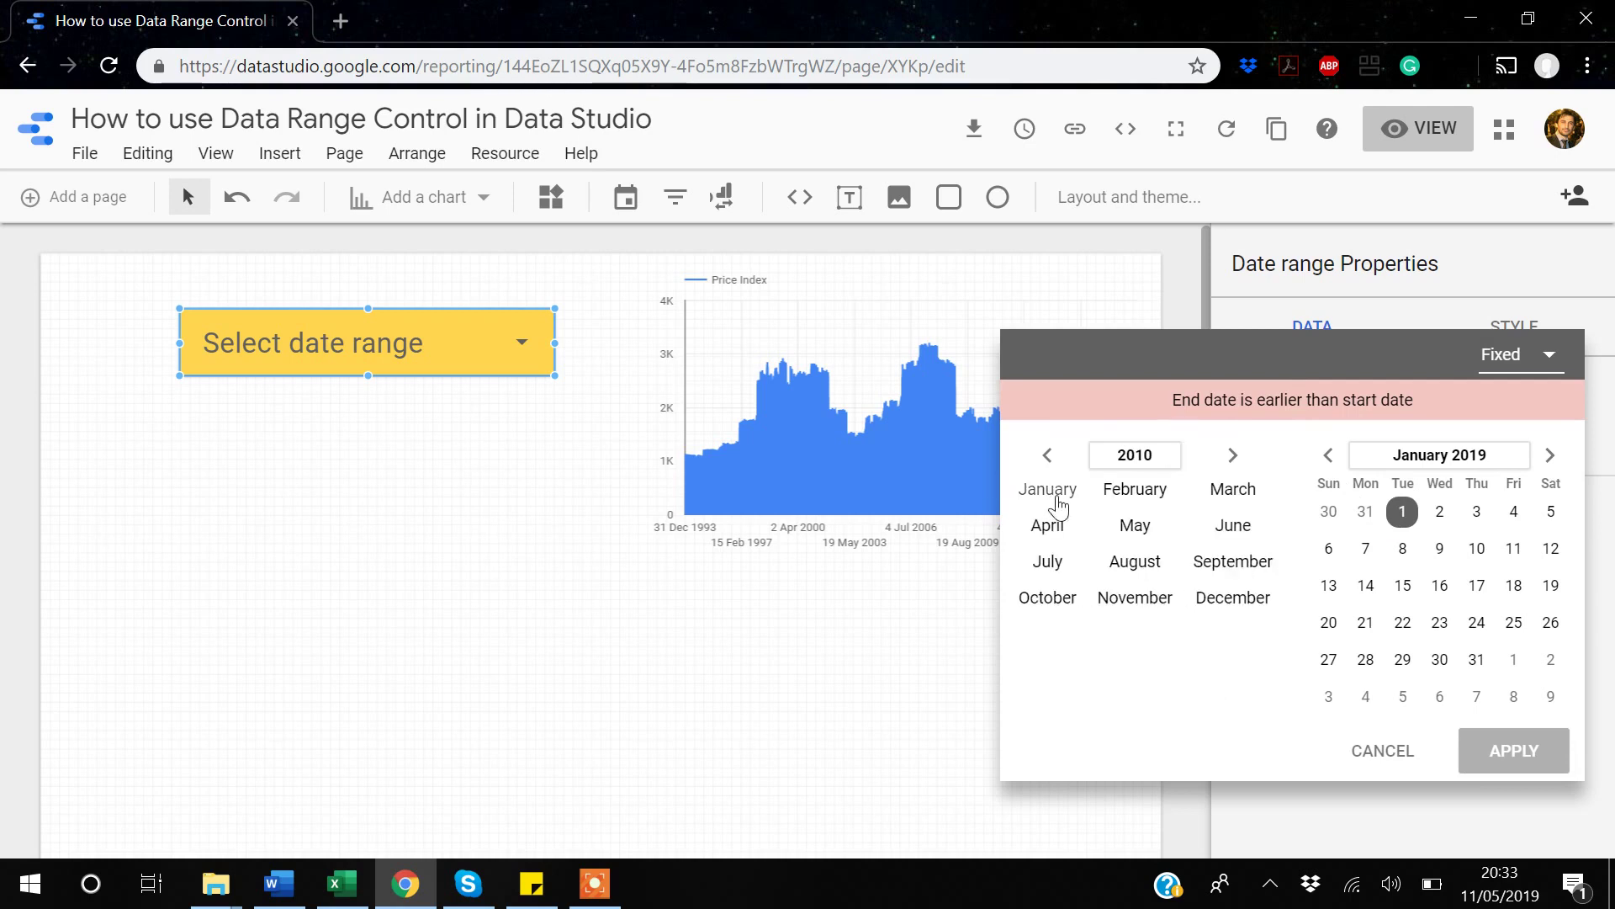
left_click(1057, 501)
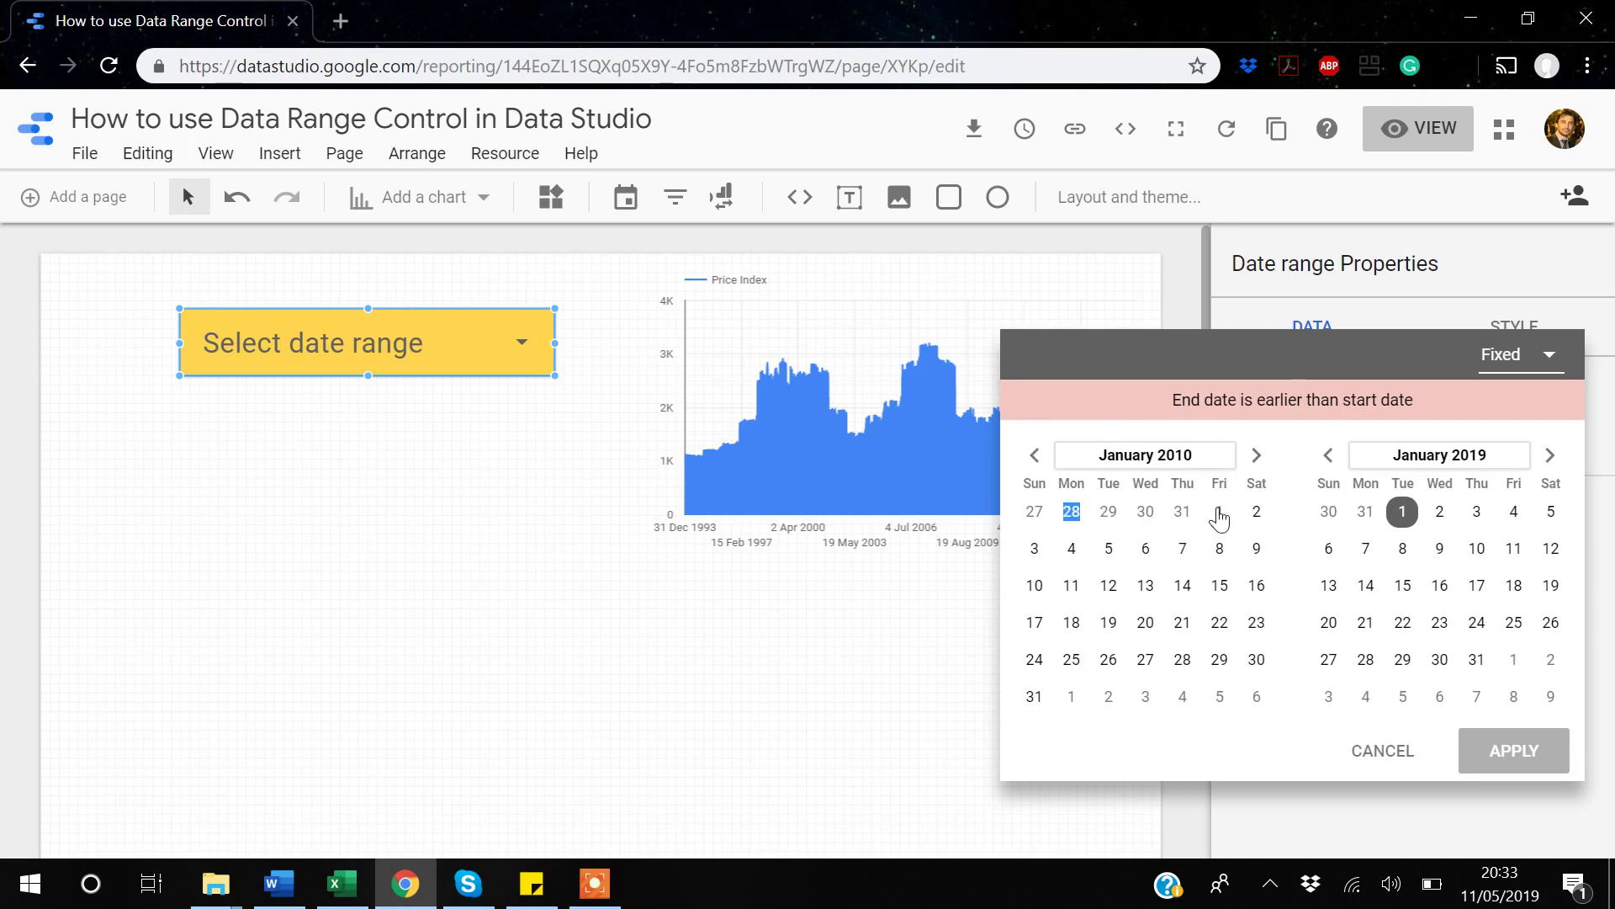
left_click(1219, 511)
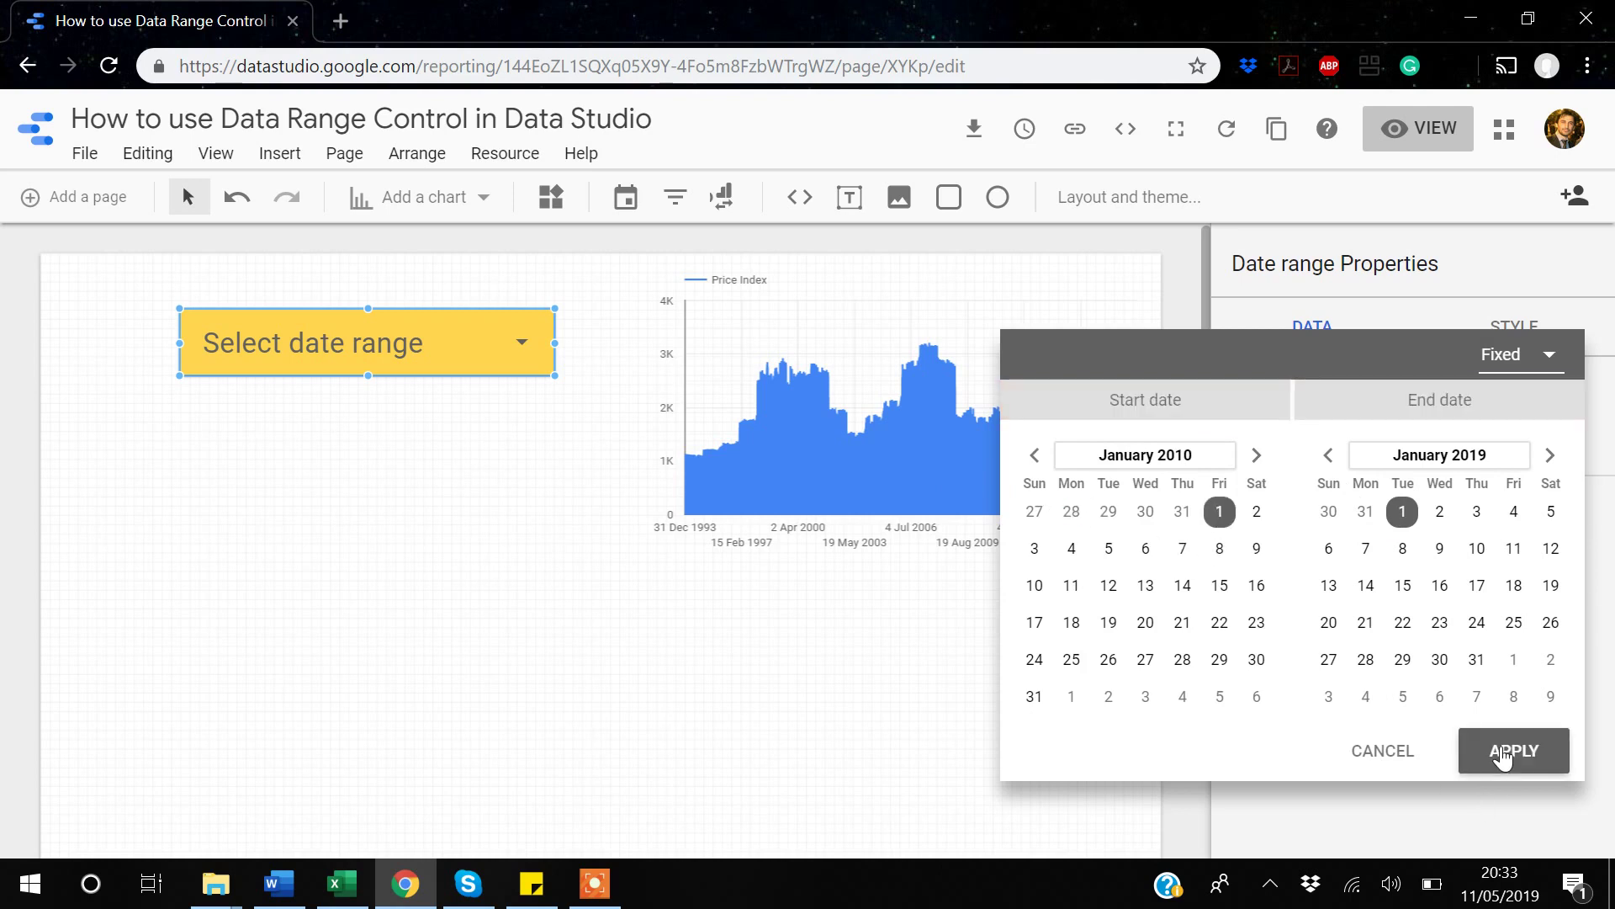
left_click(1503, 754)
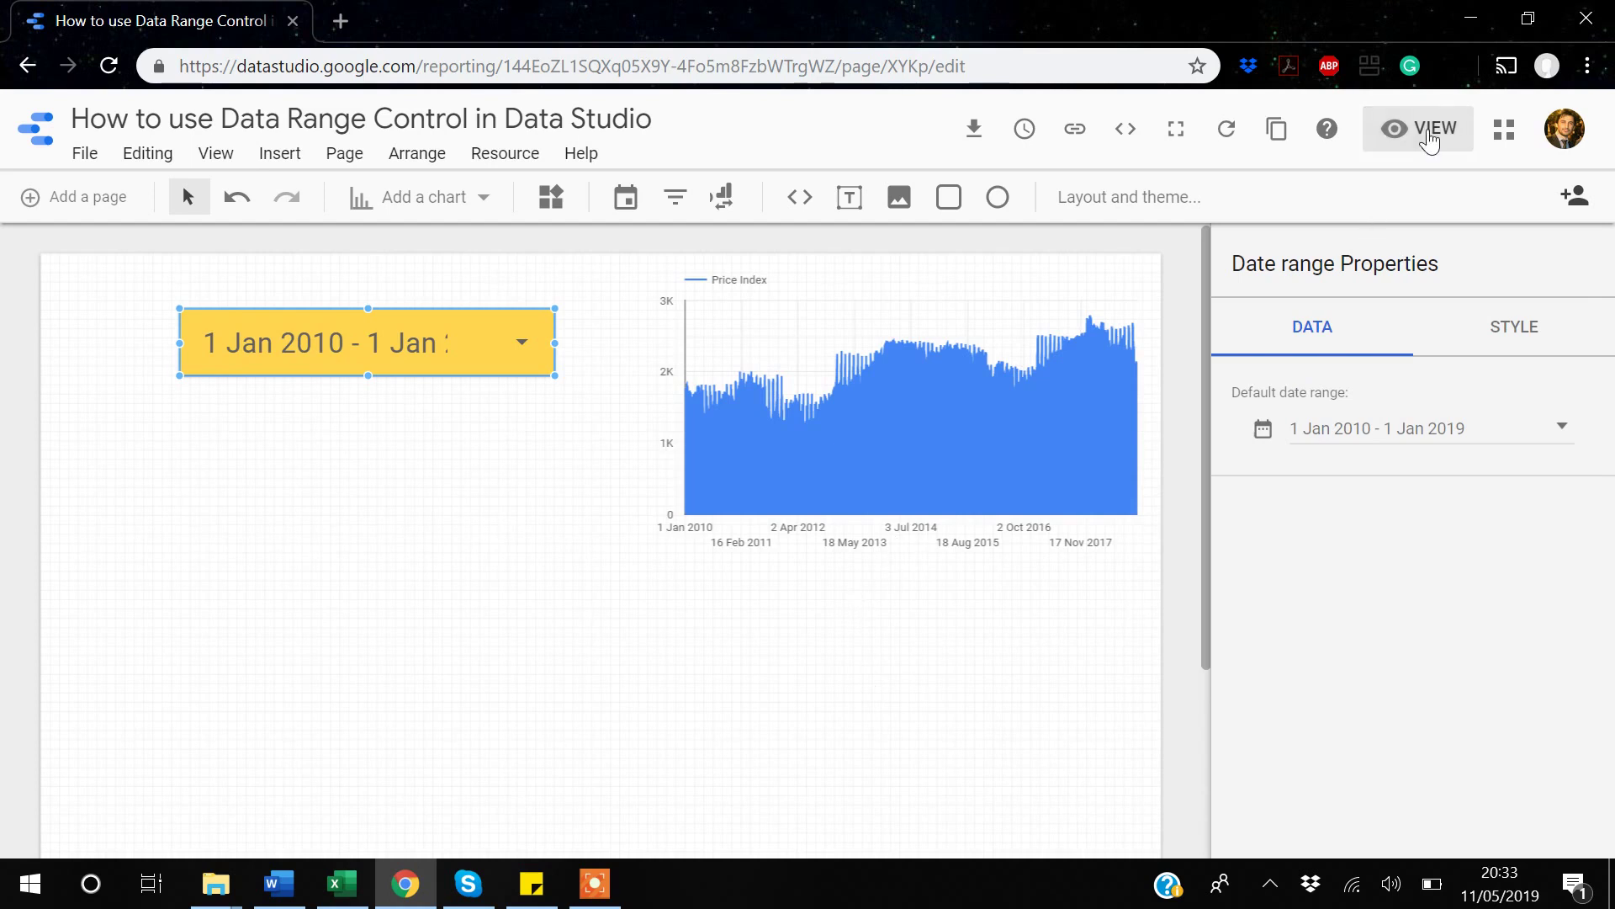
Preview the report, return to edit mode and widen the date range control towards the page's left edge to fit both dates.
left_click(1428, 143)
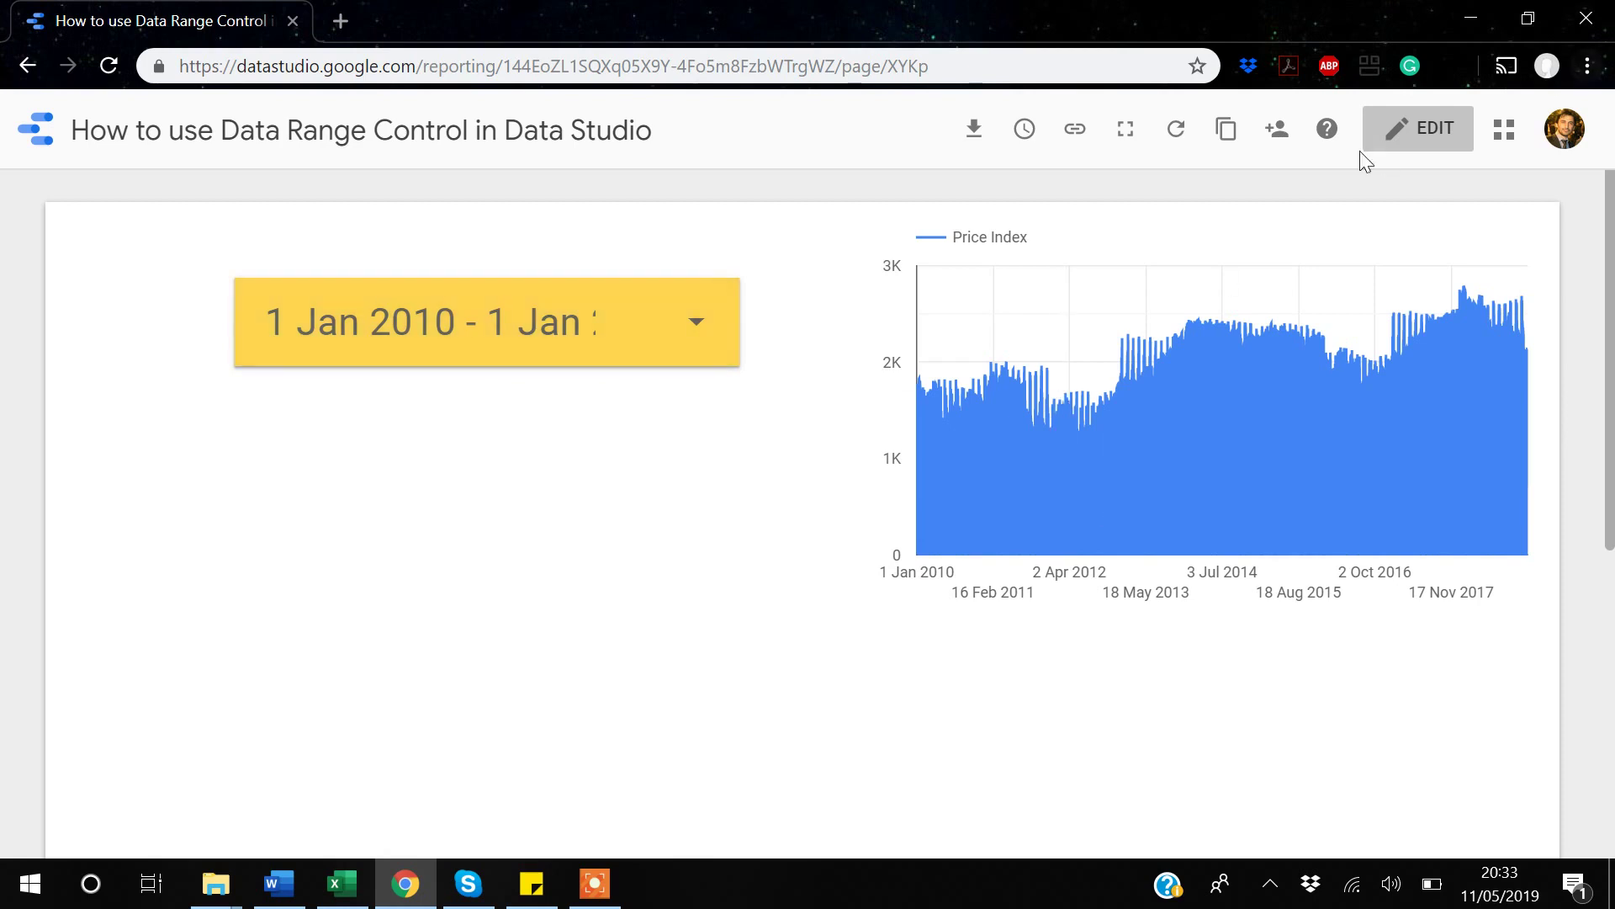
left_click(1416, 136)
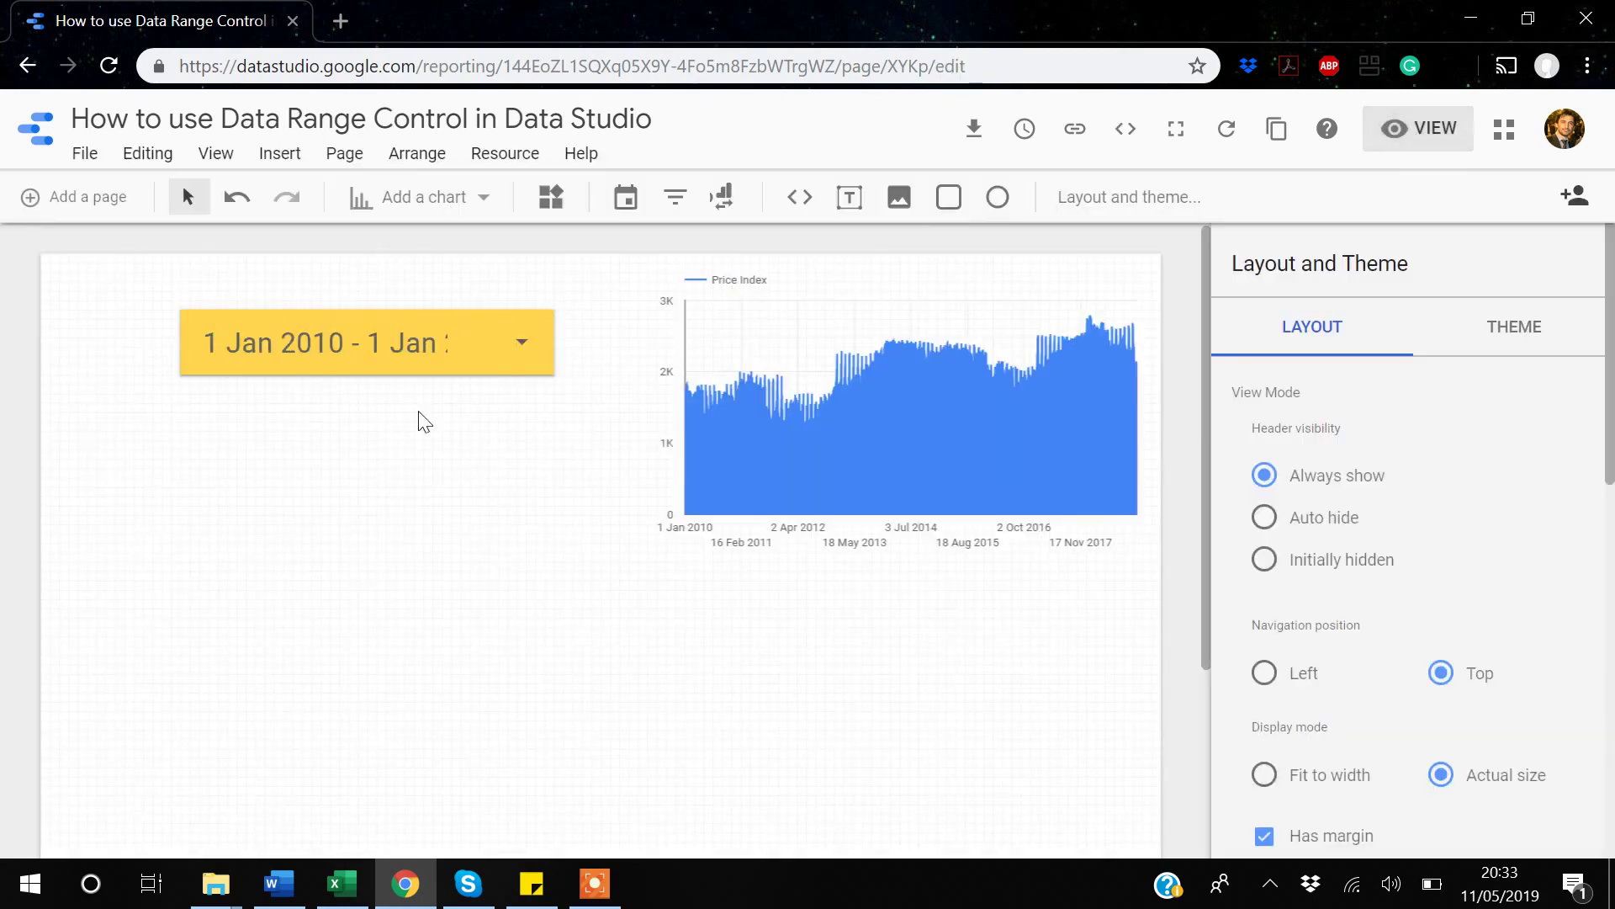
left_click(189, 343)
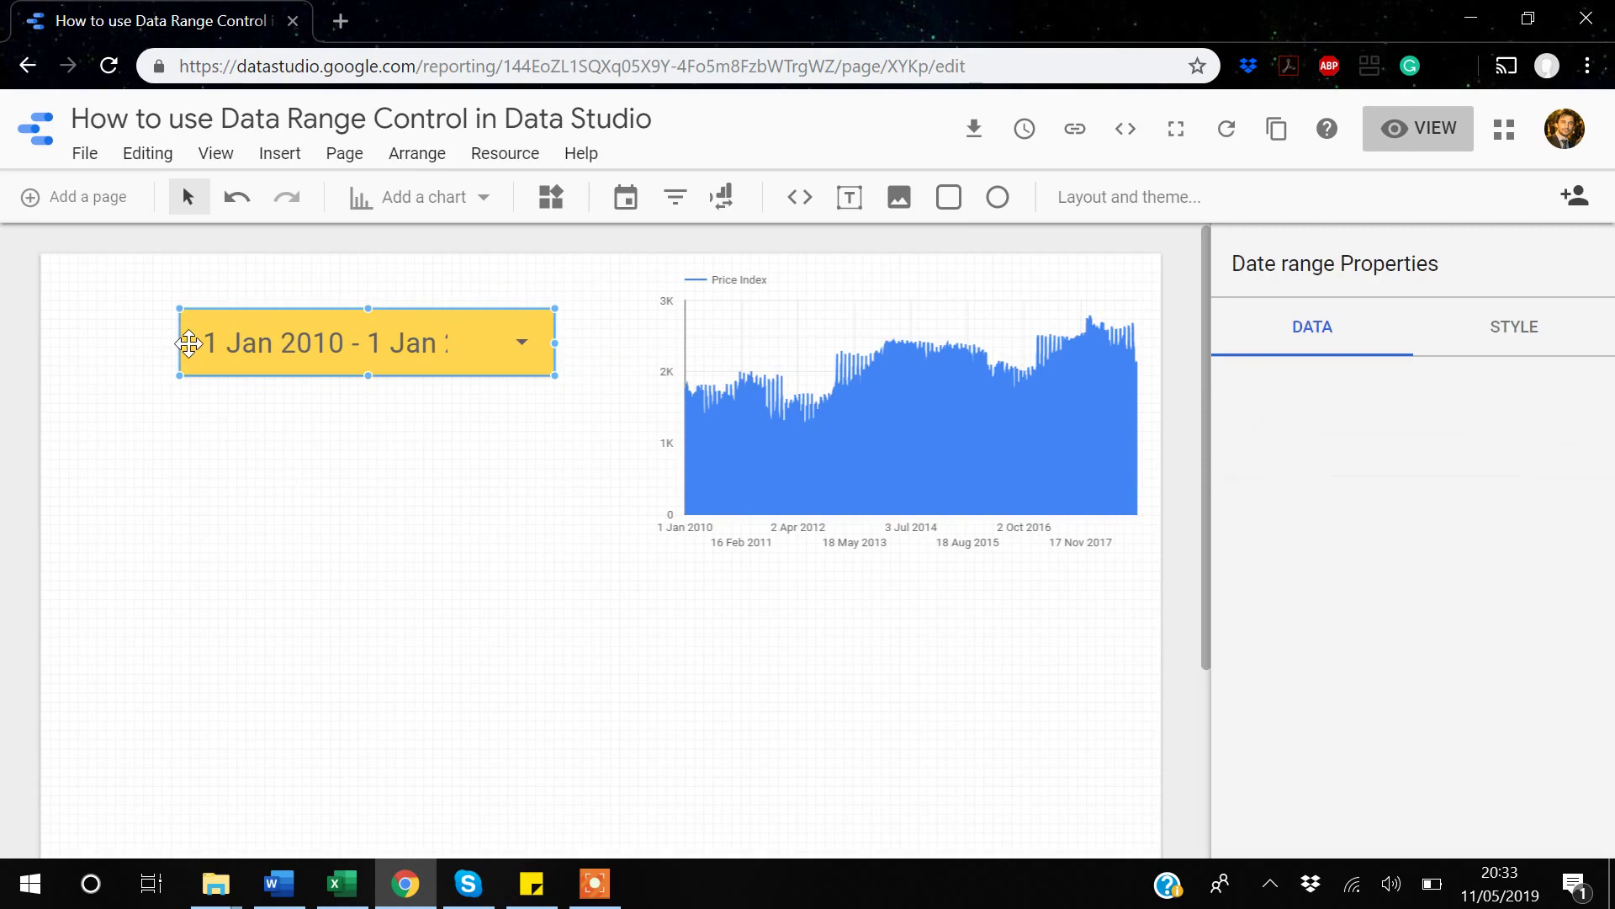
left_click_drag(145, 356, 69, 357)
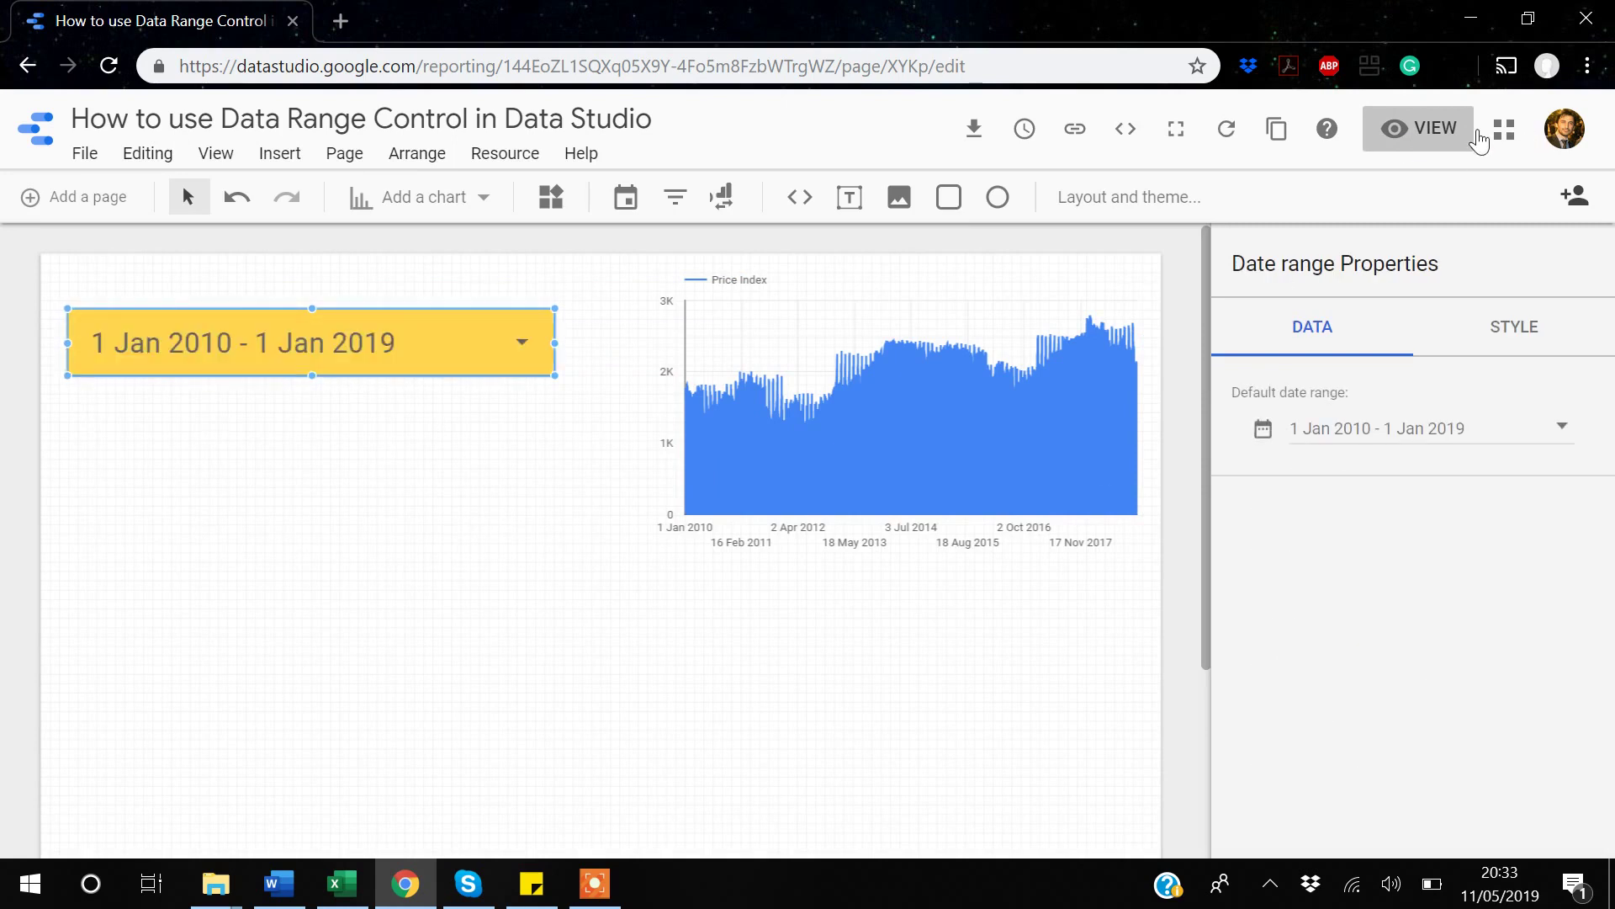
In view mode, set the date range control's start date to 1 January 2009 and apply the range.
left_click(1410, 135)
left_click(1410, 141)
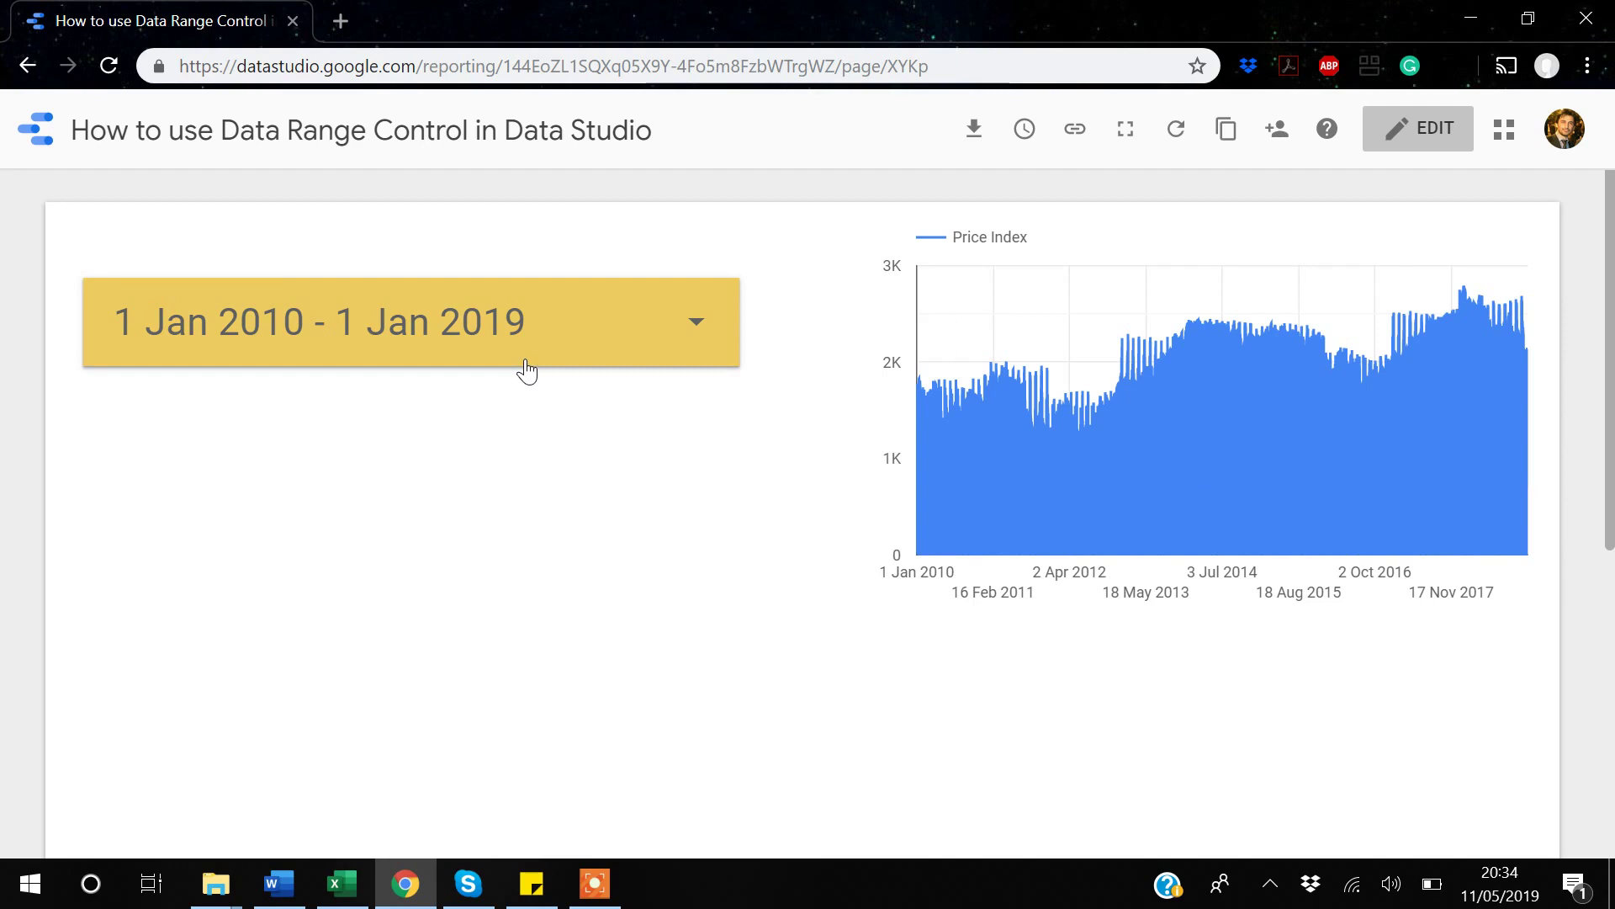
left_click(696, 325)
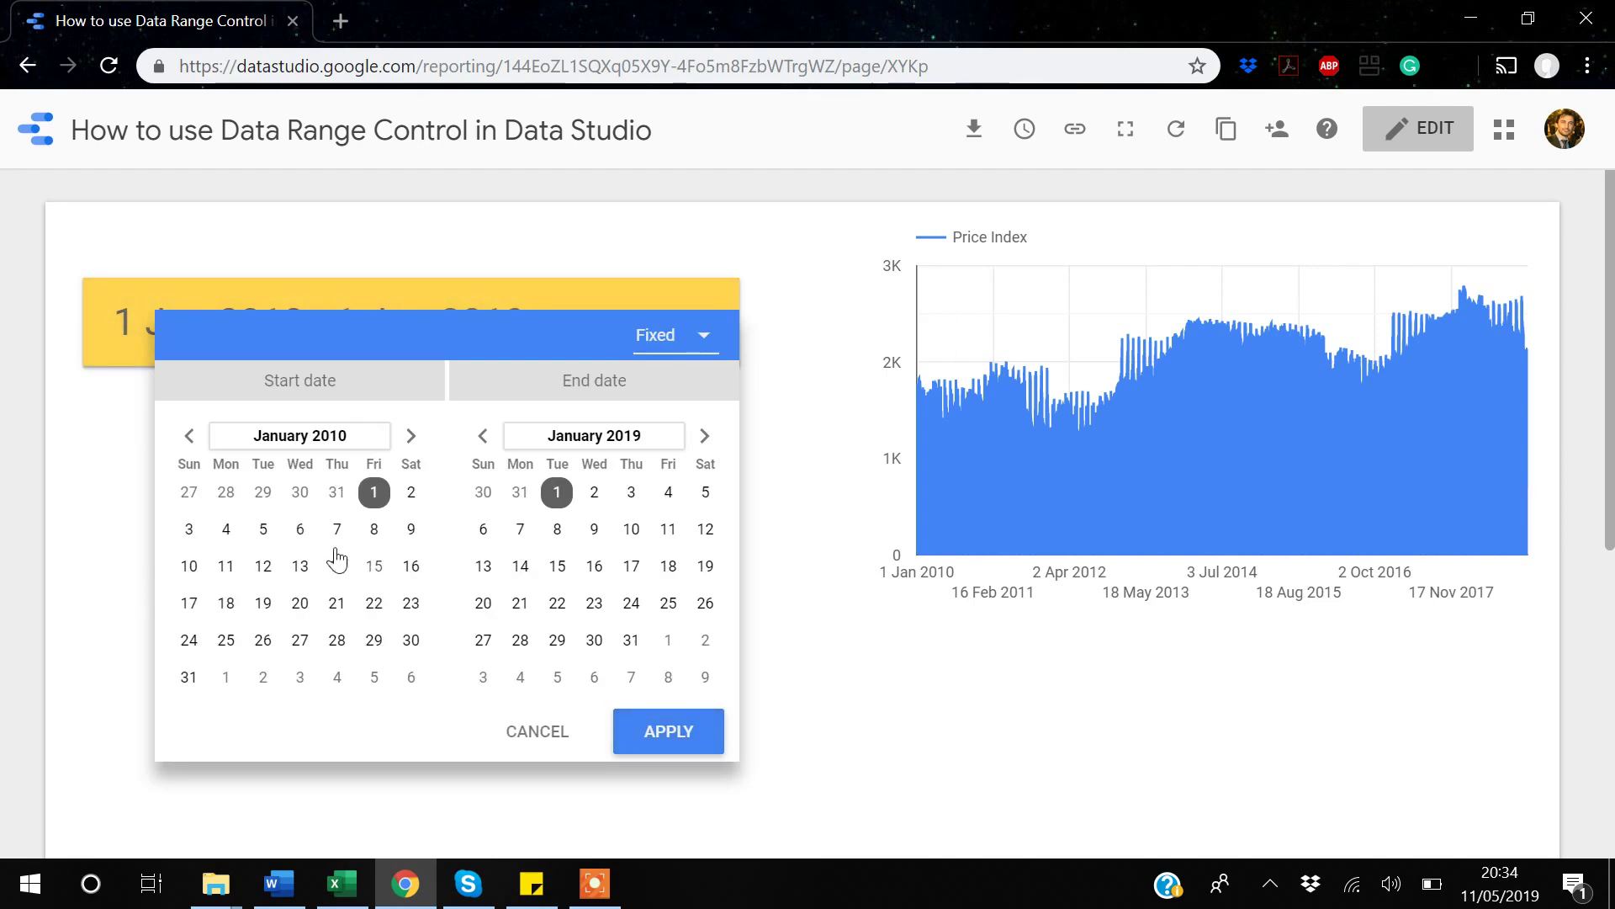
left_click(299, 439)
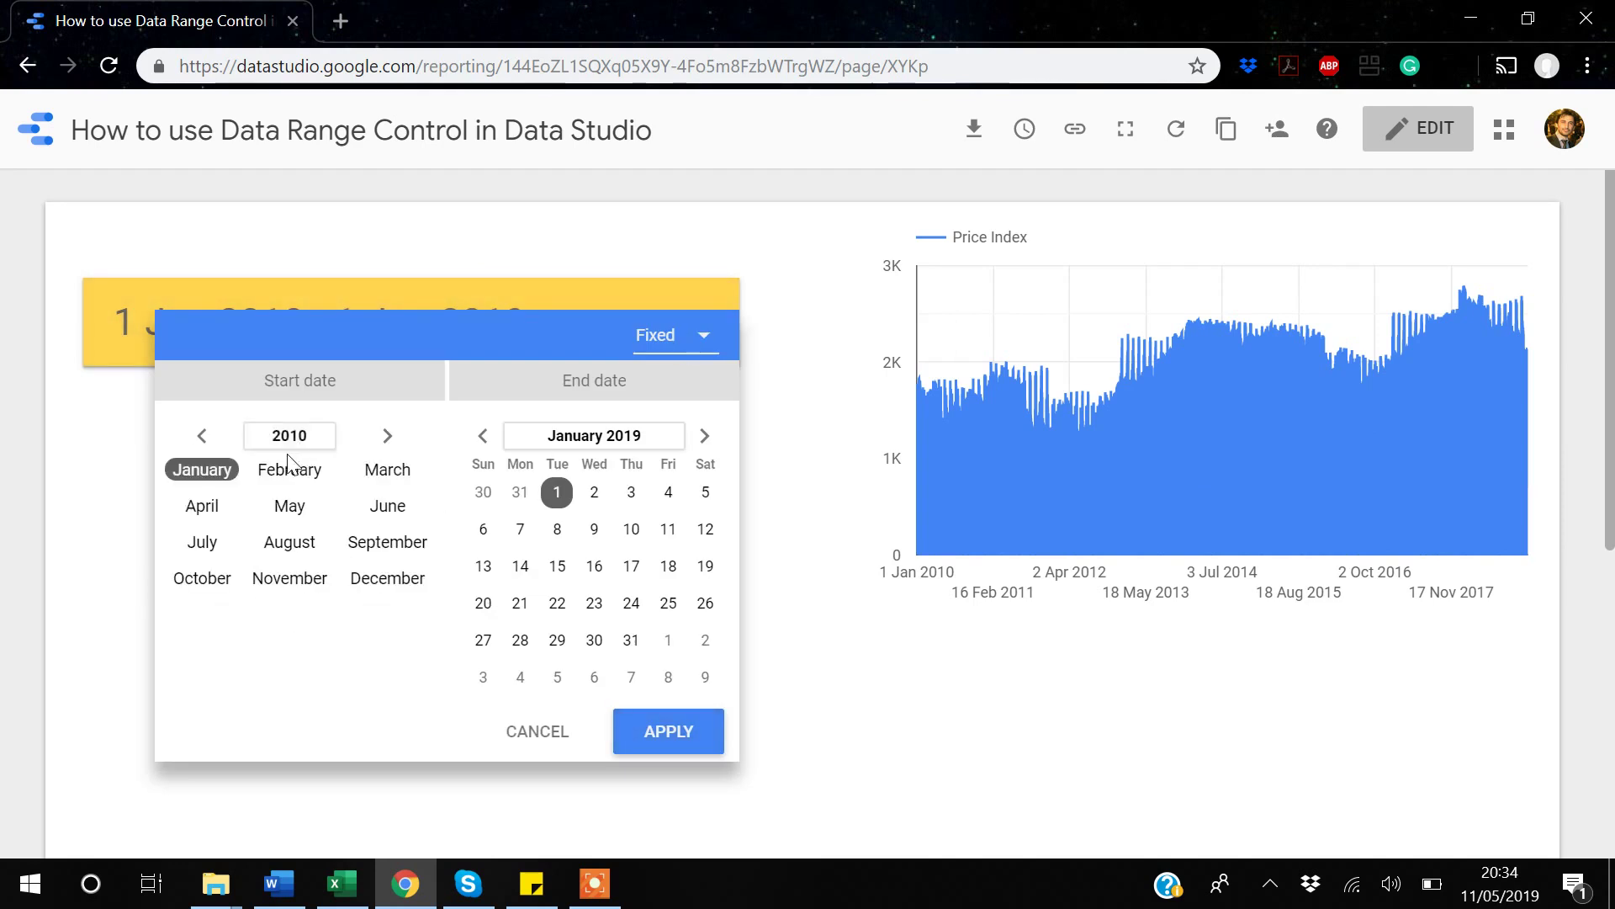
left_click(295, 438)
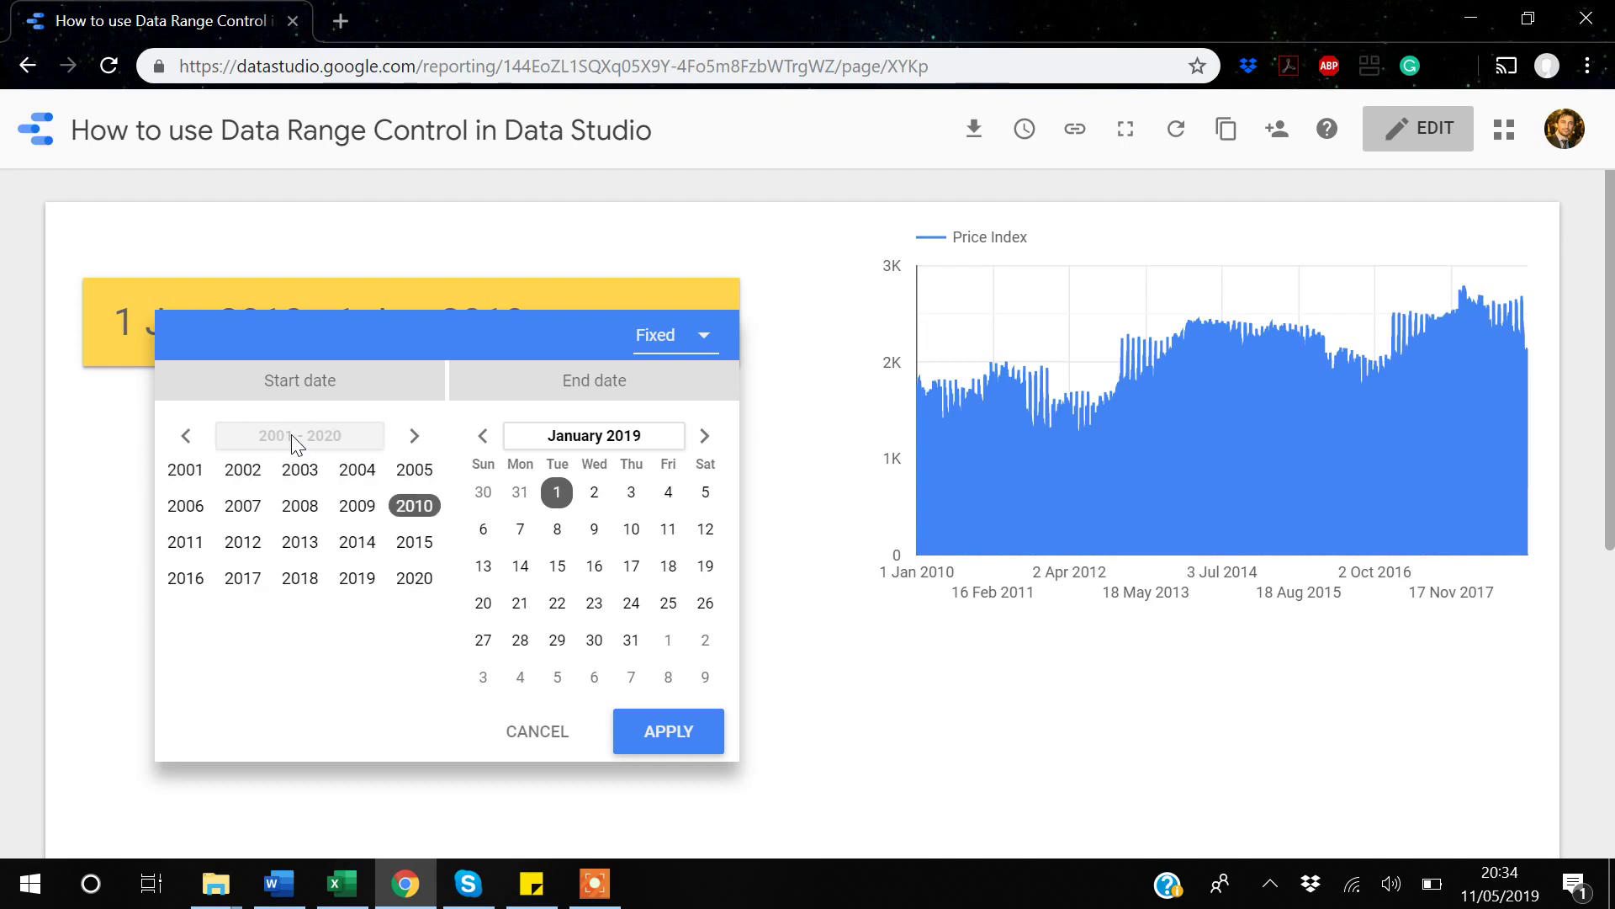
left_click(361, 507)
left_click(210, 484)
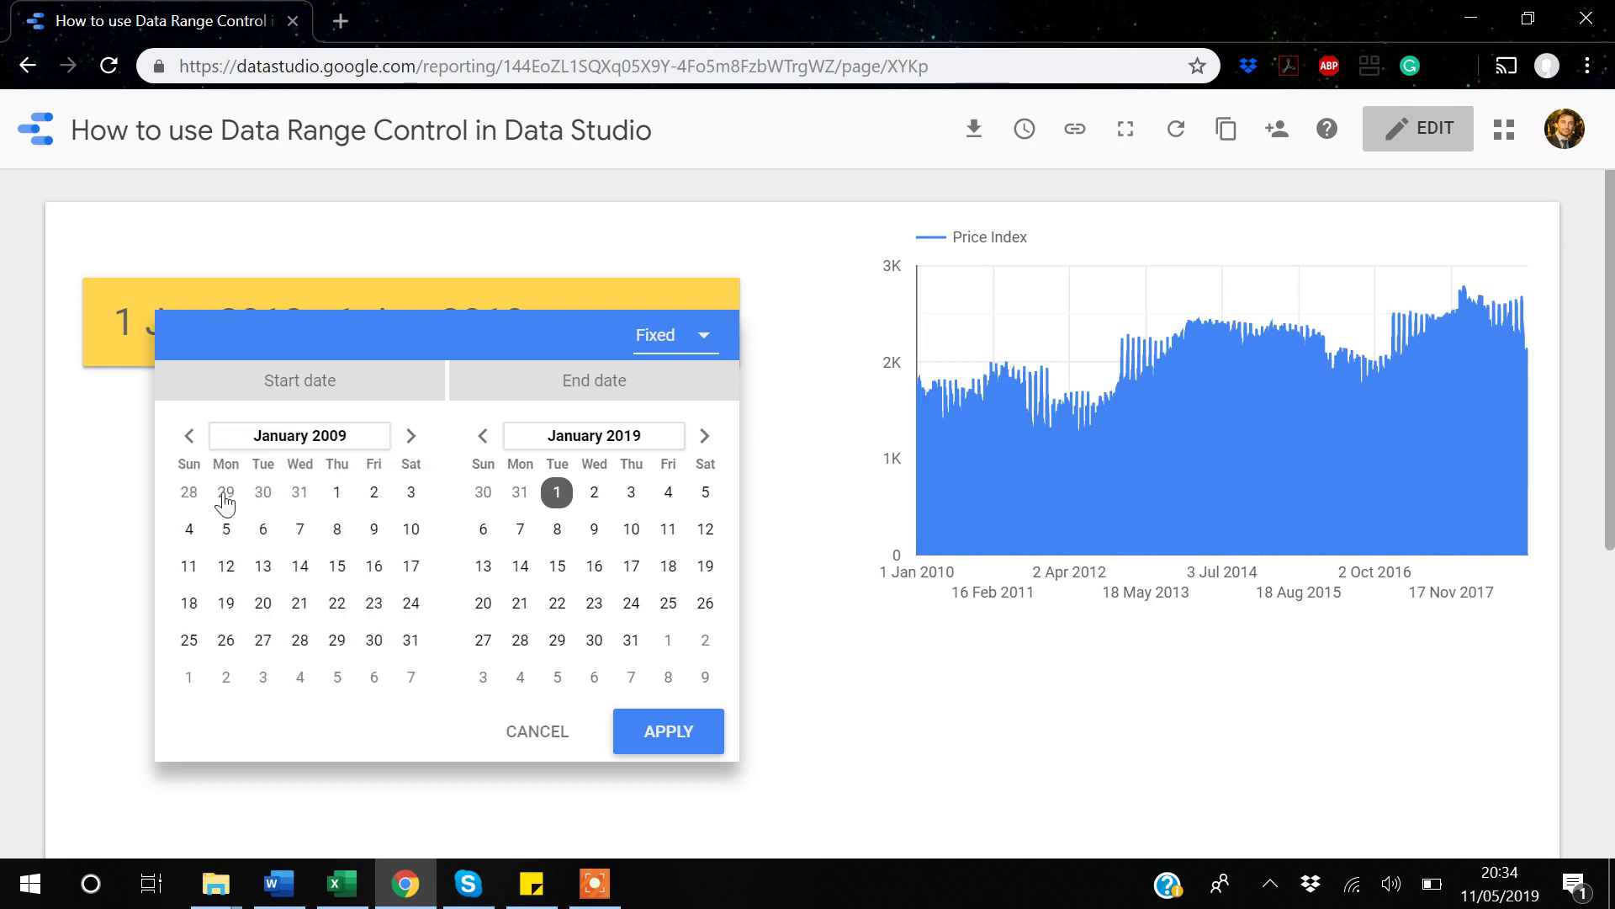
left_click(335, 493)
left_click(650, 739)
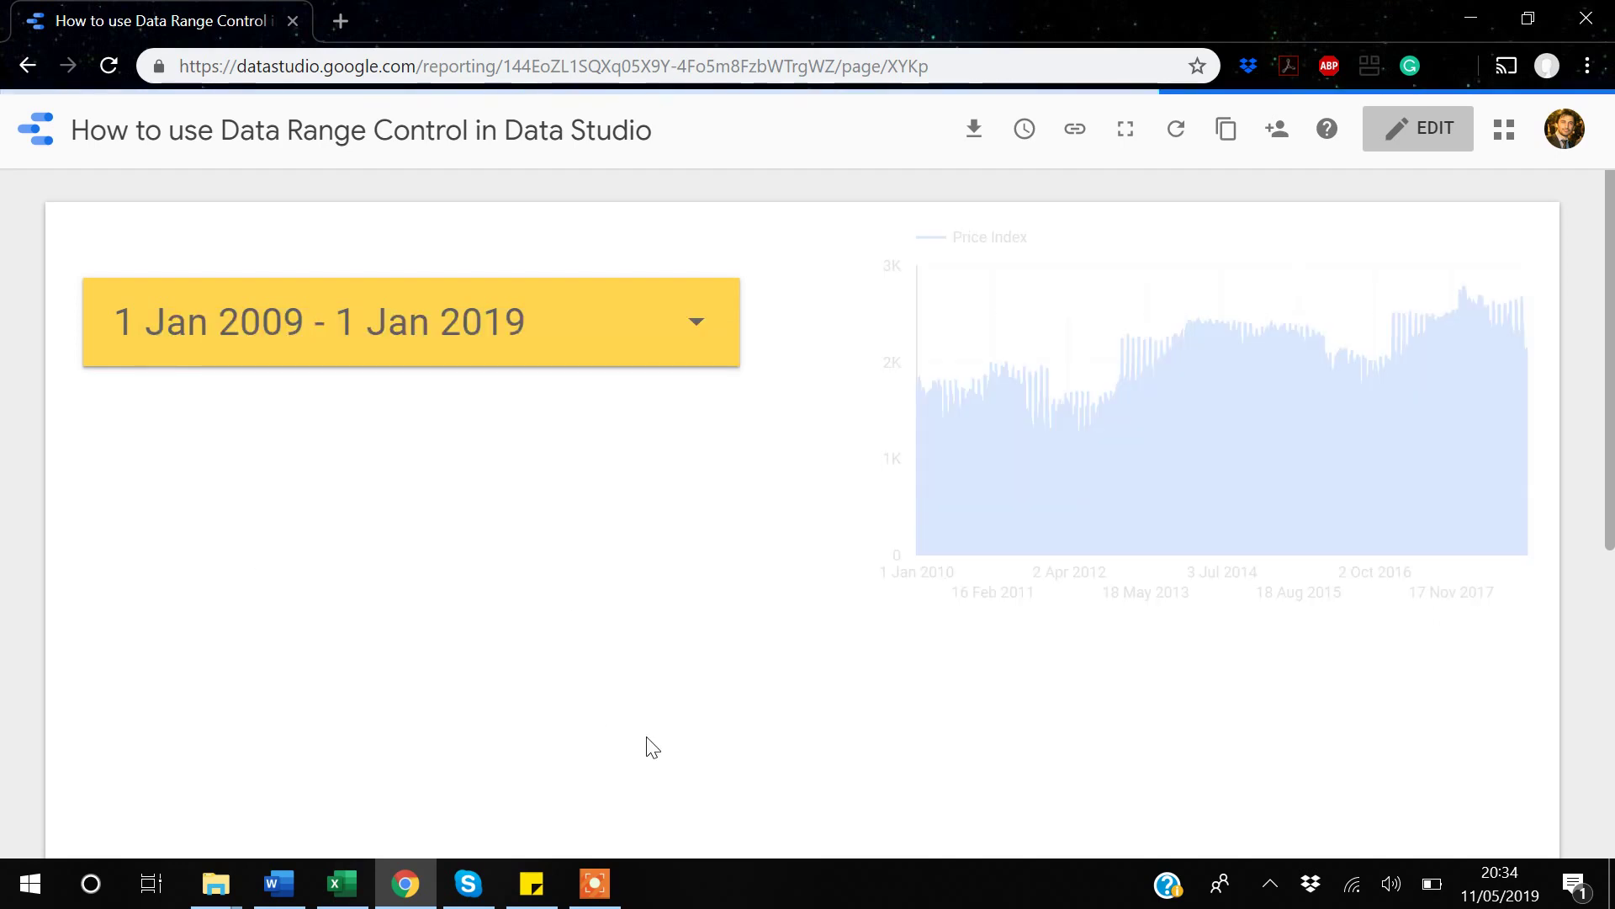
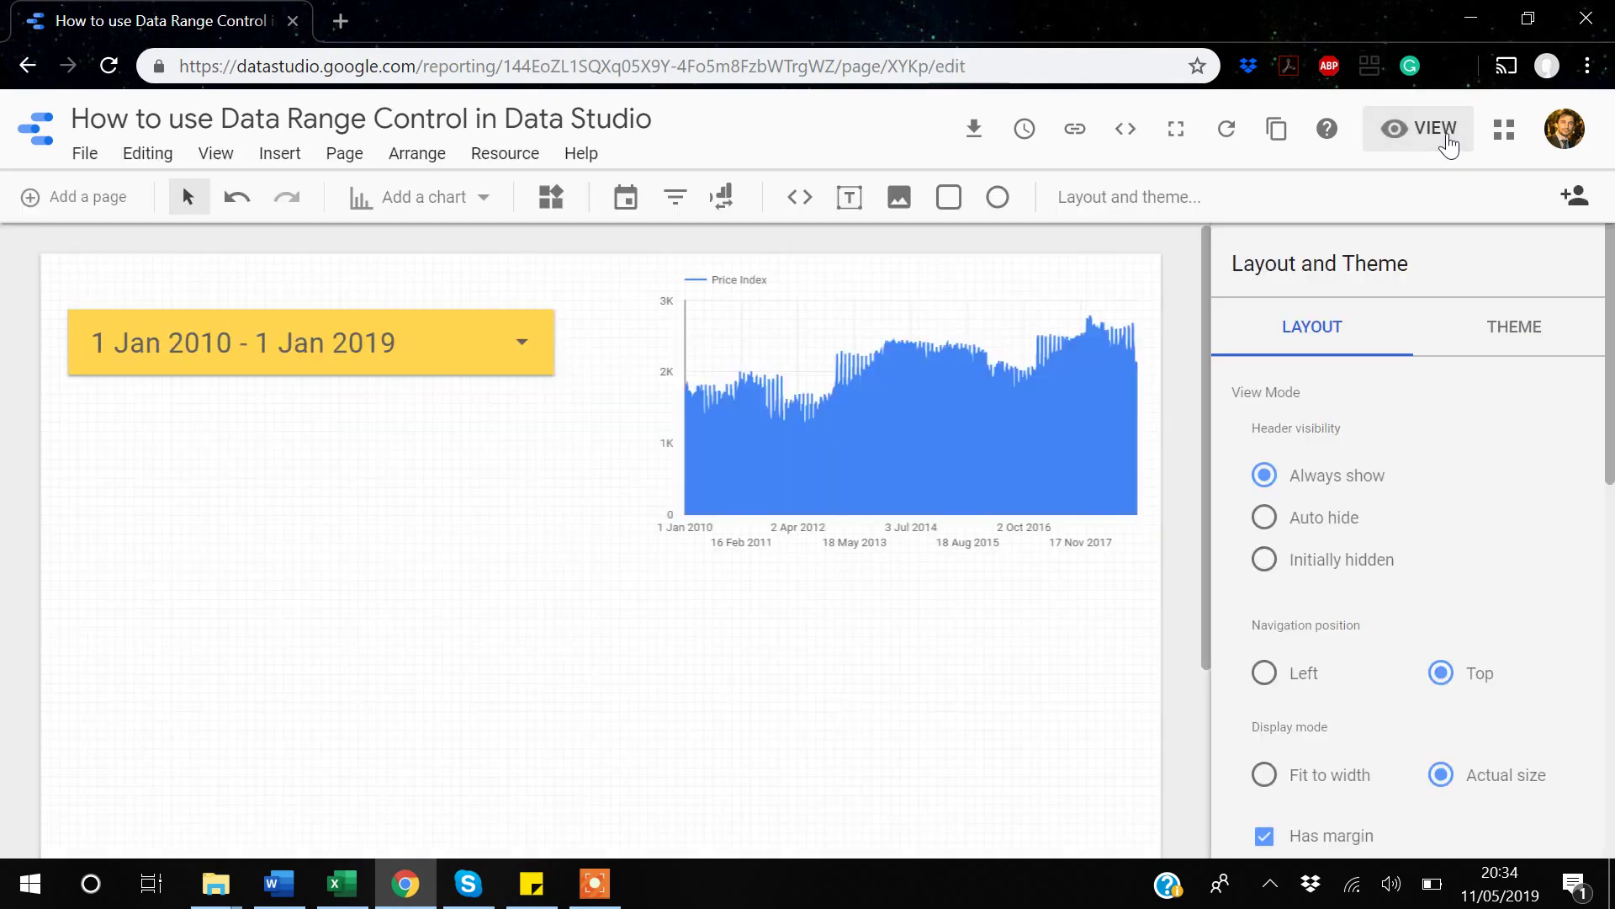
Back in edit mode, duplicate the Price Index time series chart and place the copy below the date range control.
left_click(771, 350)
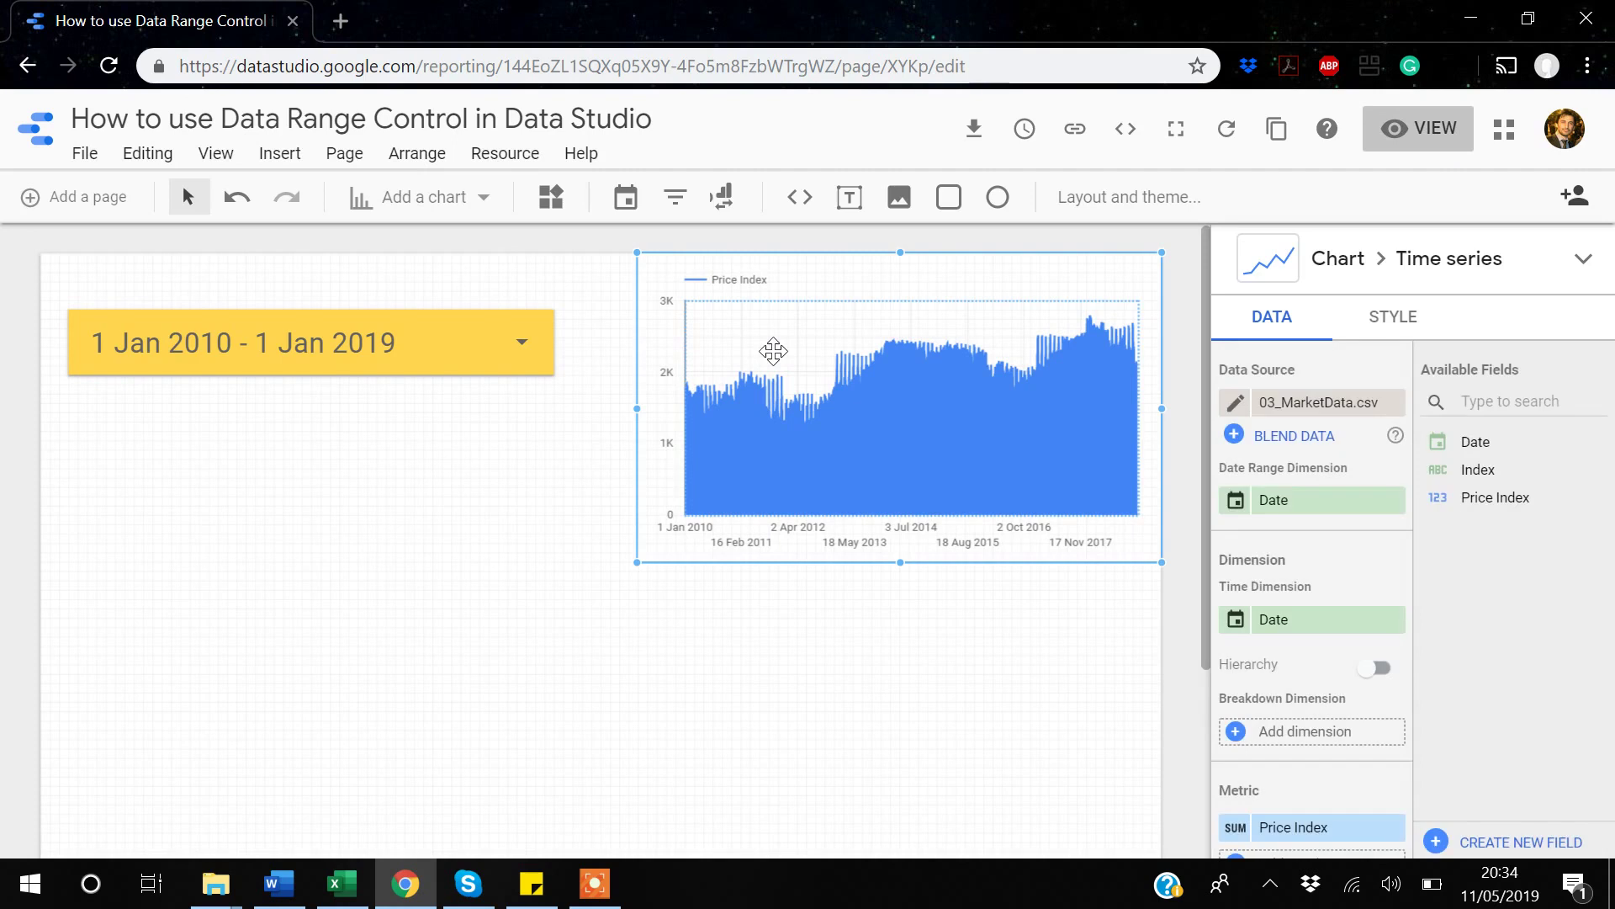
right_click(774, 351)
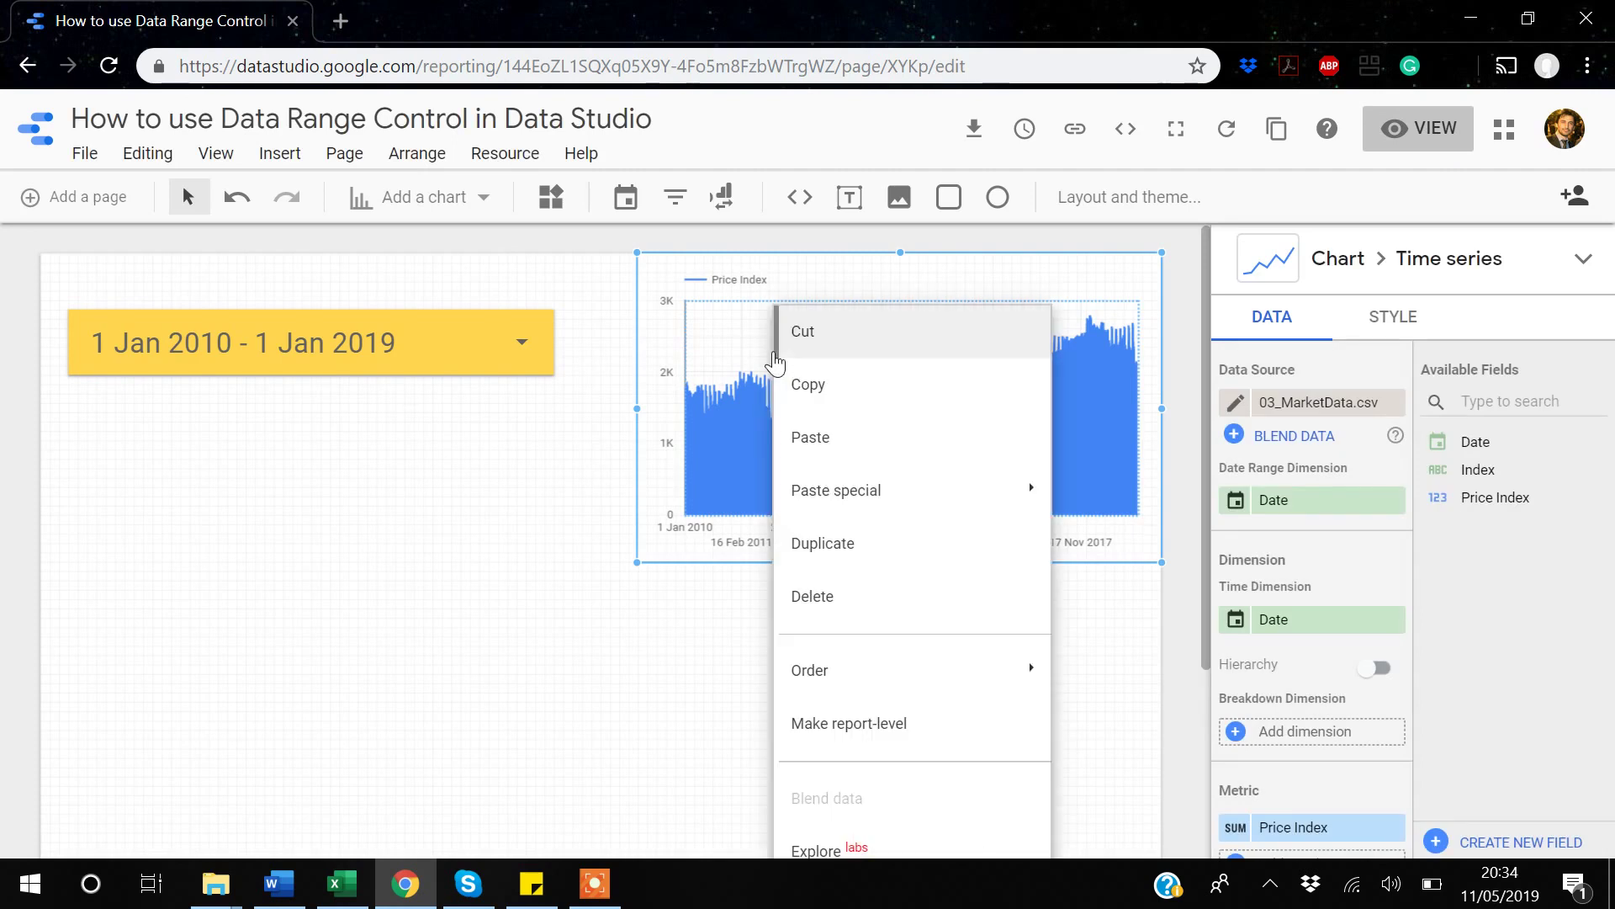
left_click(855, 545)
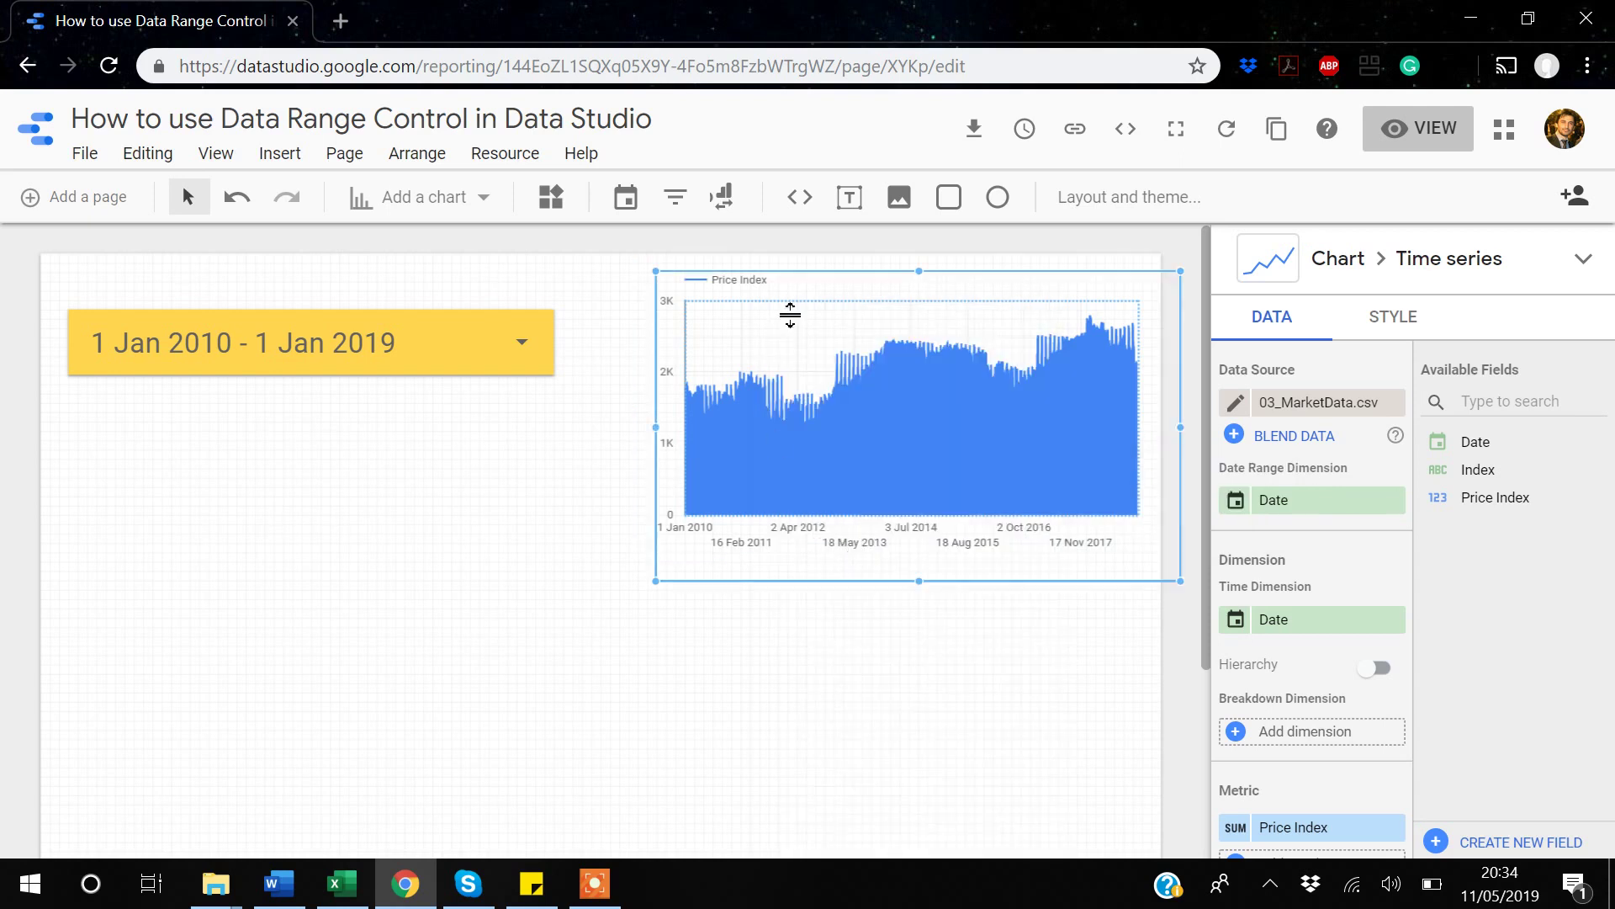
left_click_drag(797, 298, 240, 573)
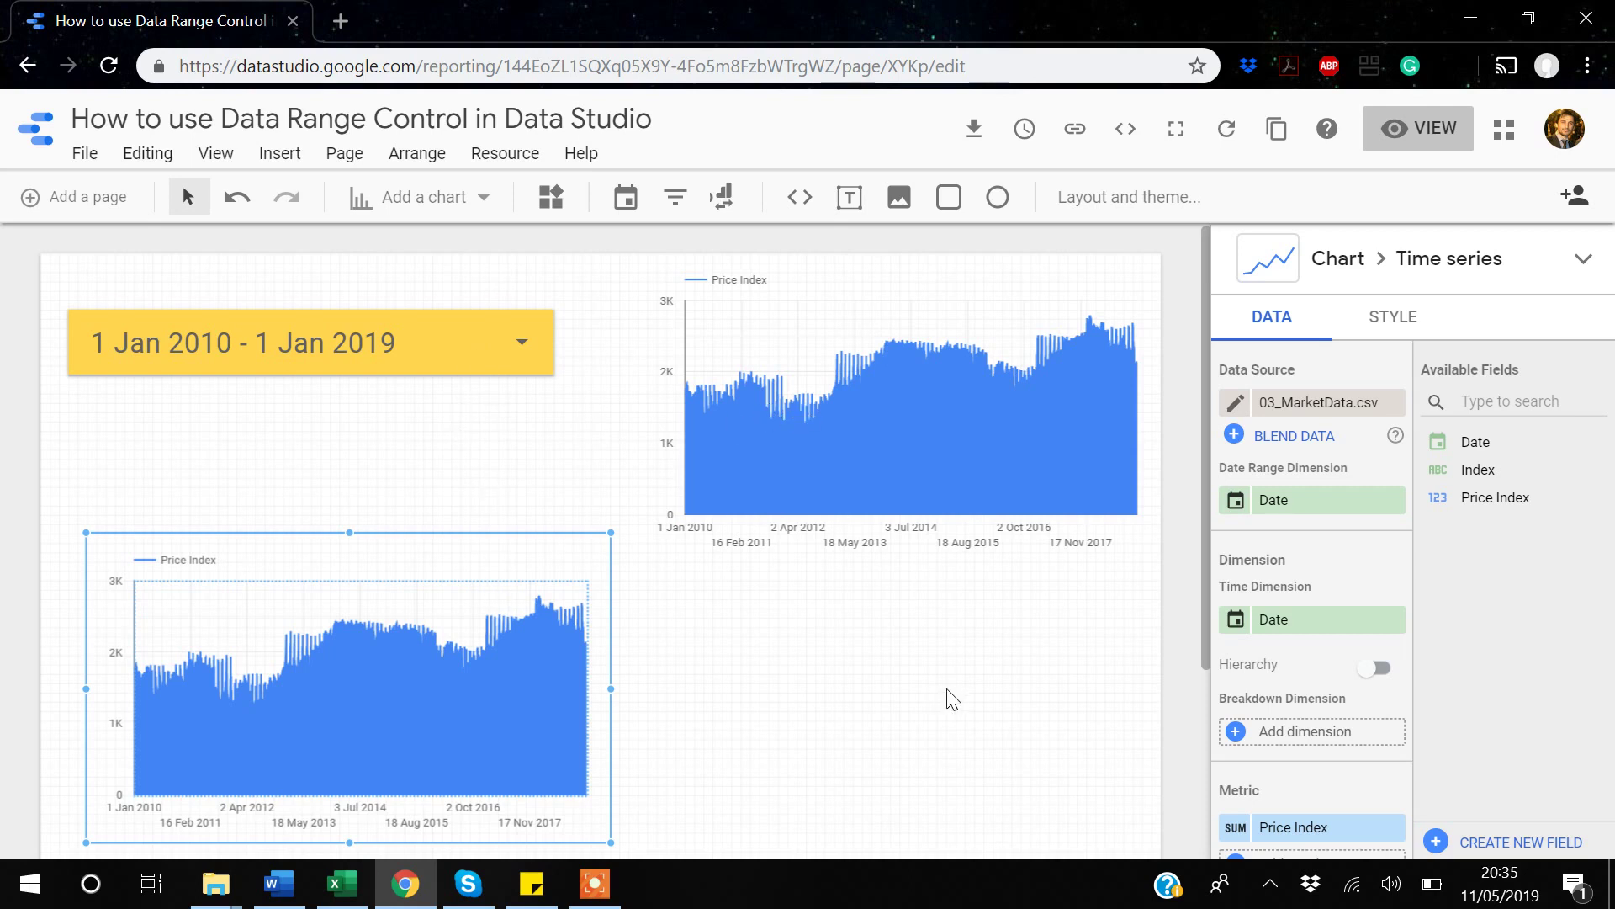
In view mode, apply a start date of 1 January 2001 with the date range control and check both charts.
left_click(1434, 130)
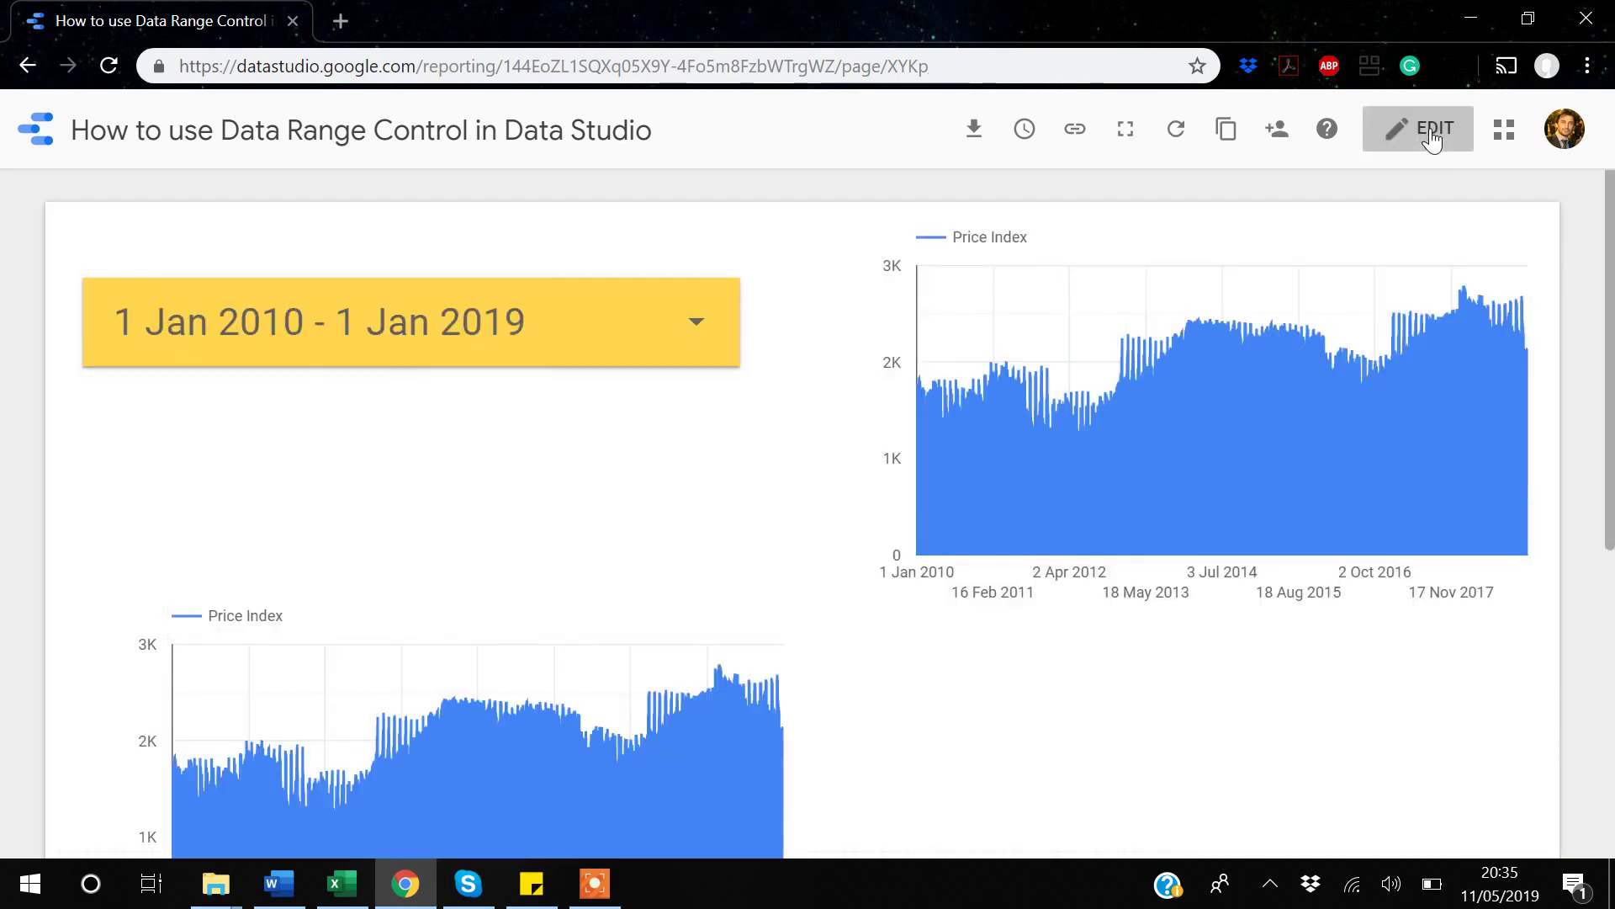
scroll(642, 514, "down", 1)
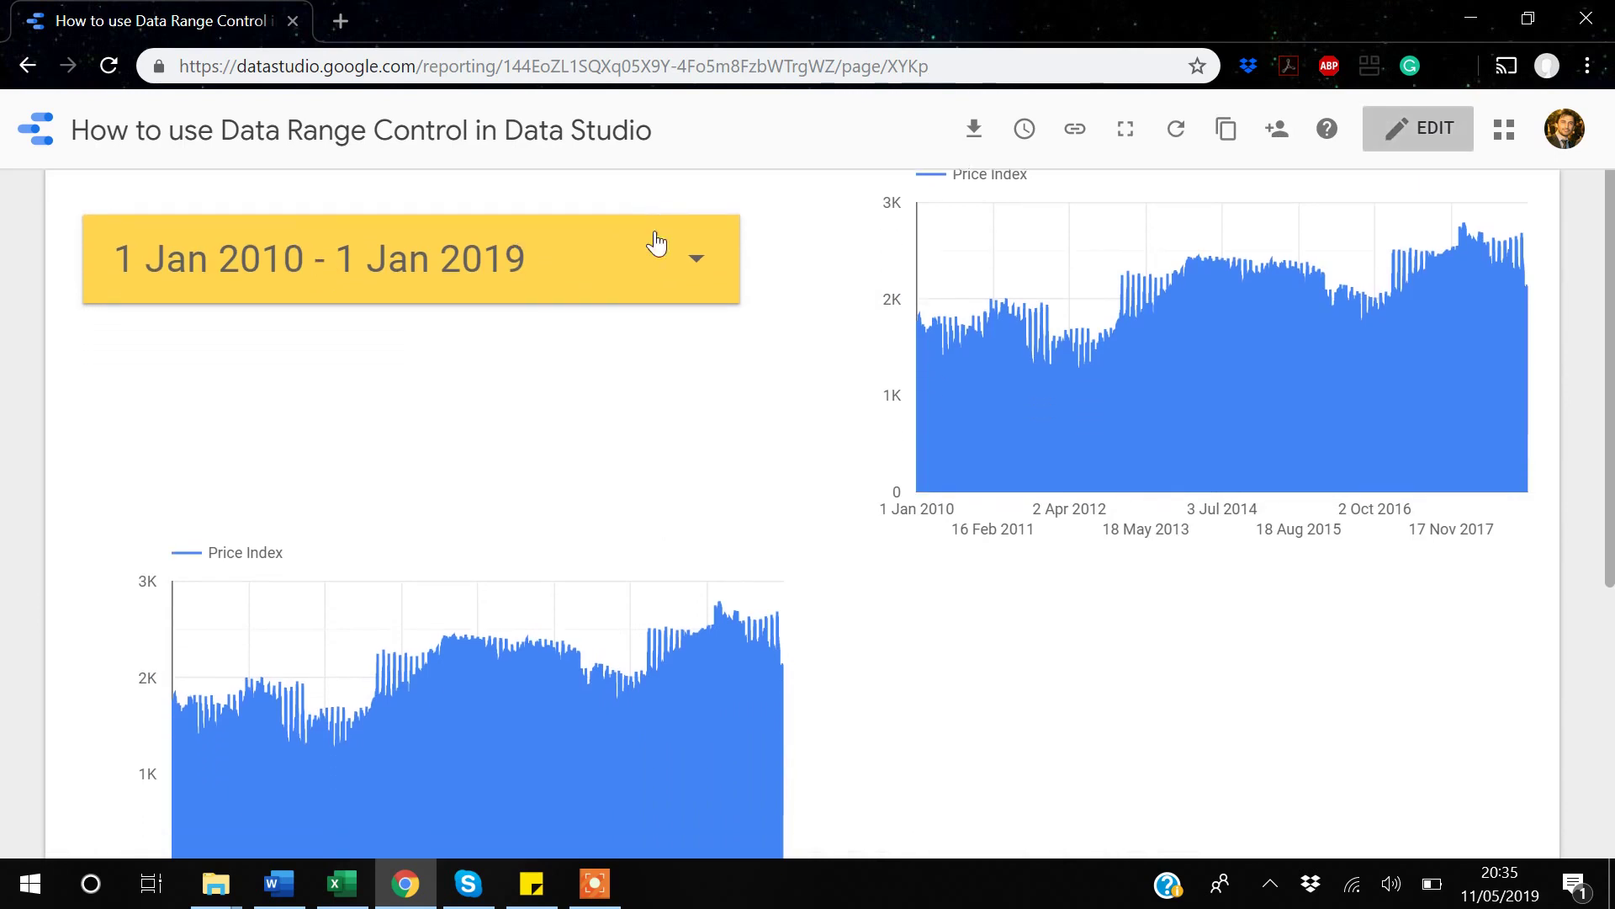
left_click(667, 268)
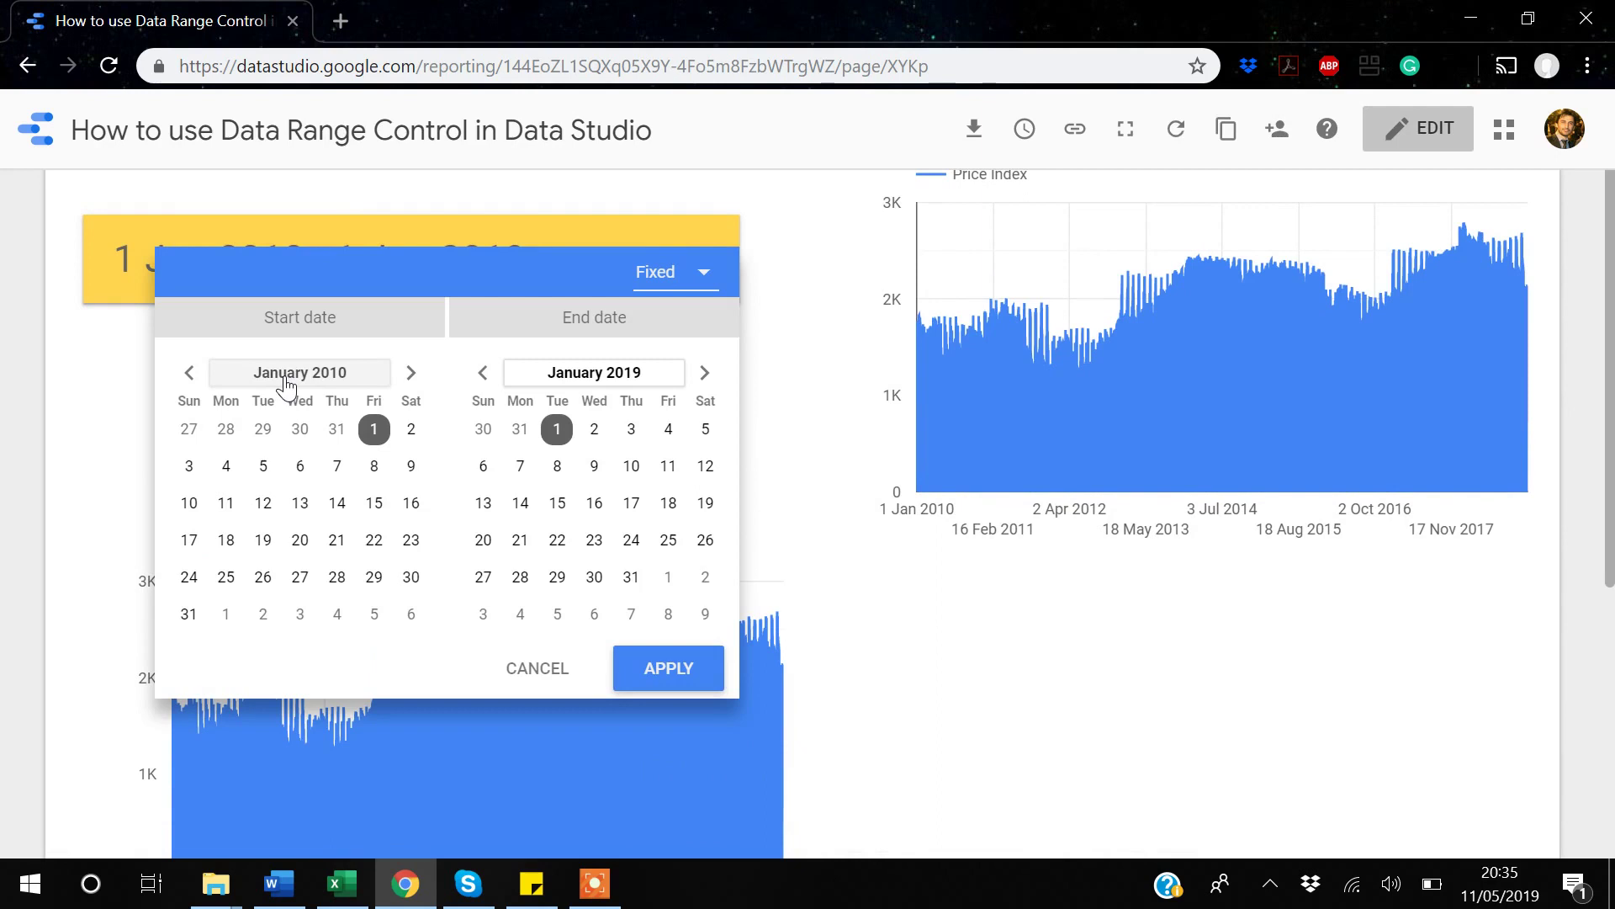
left_click(320, 372)
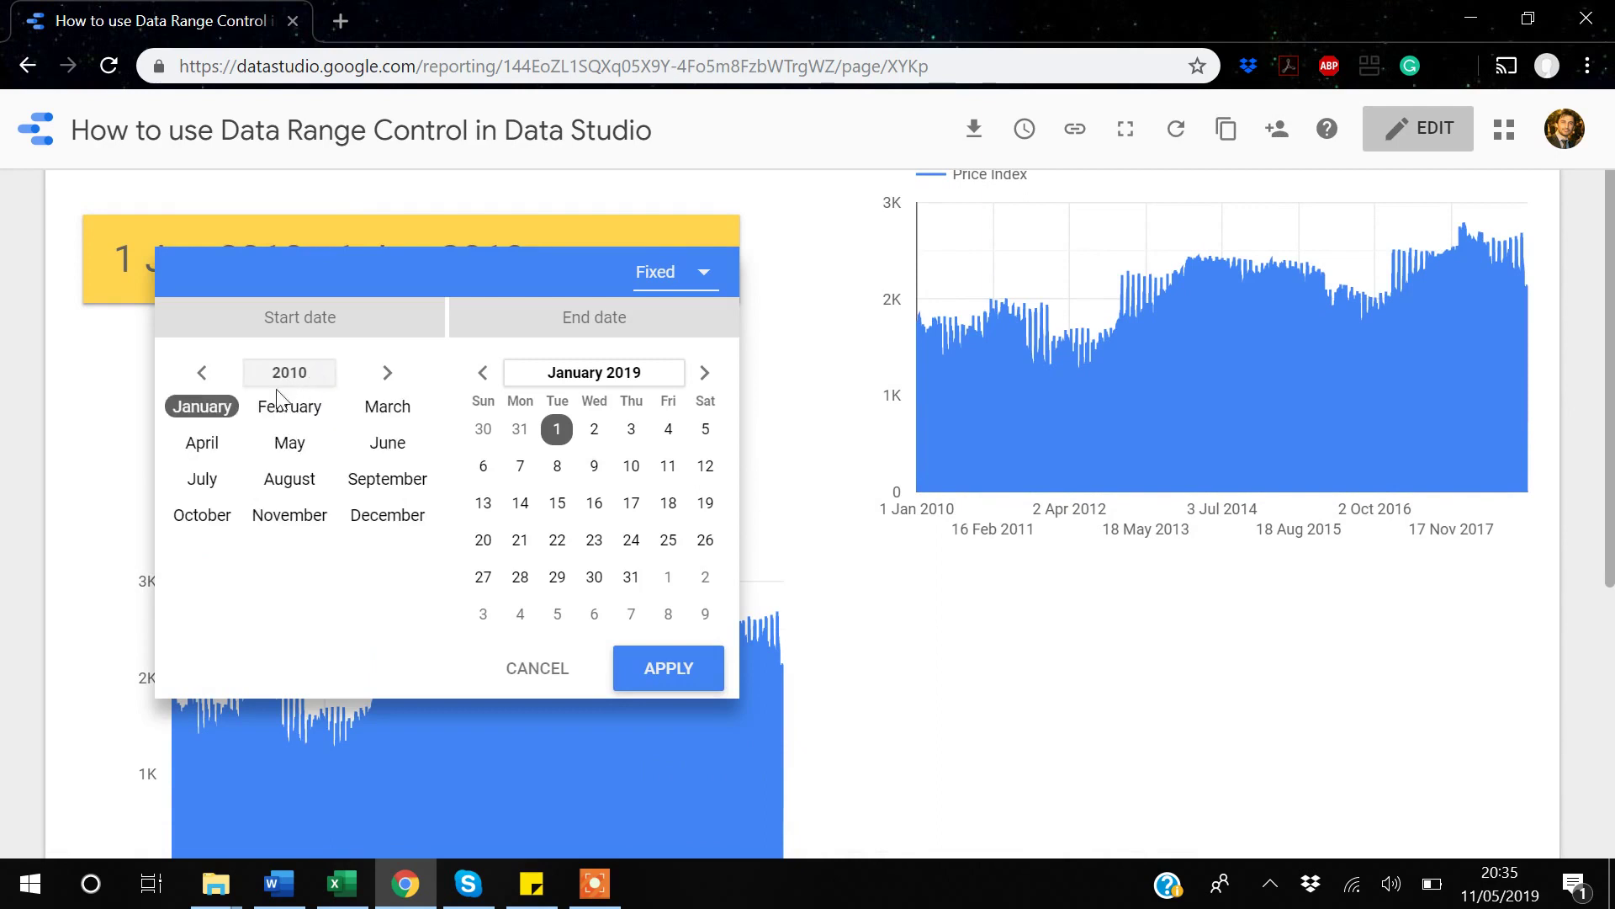
left_click(289, 372)
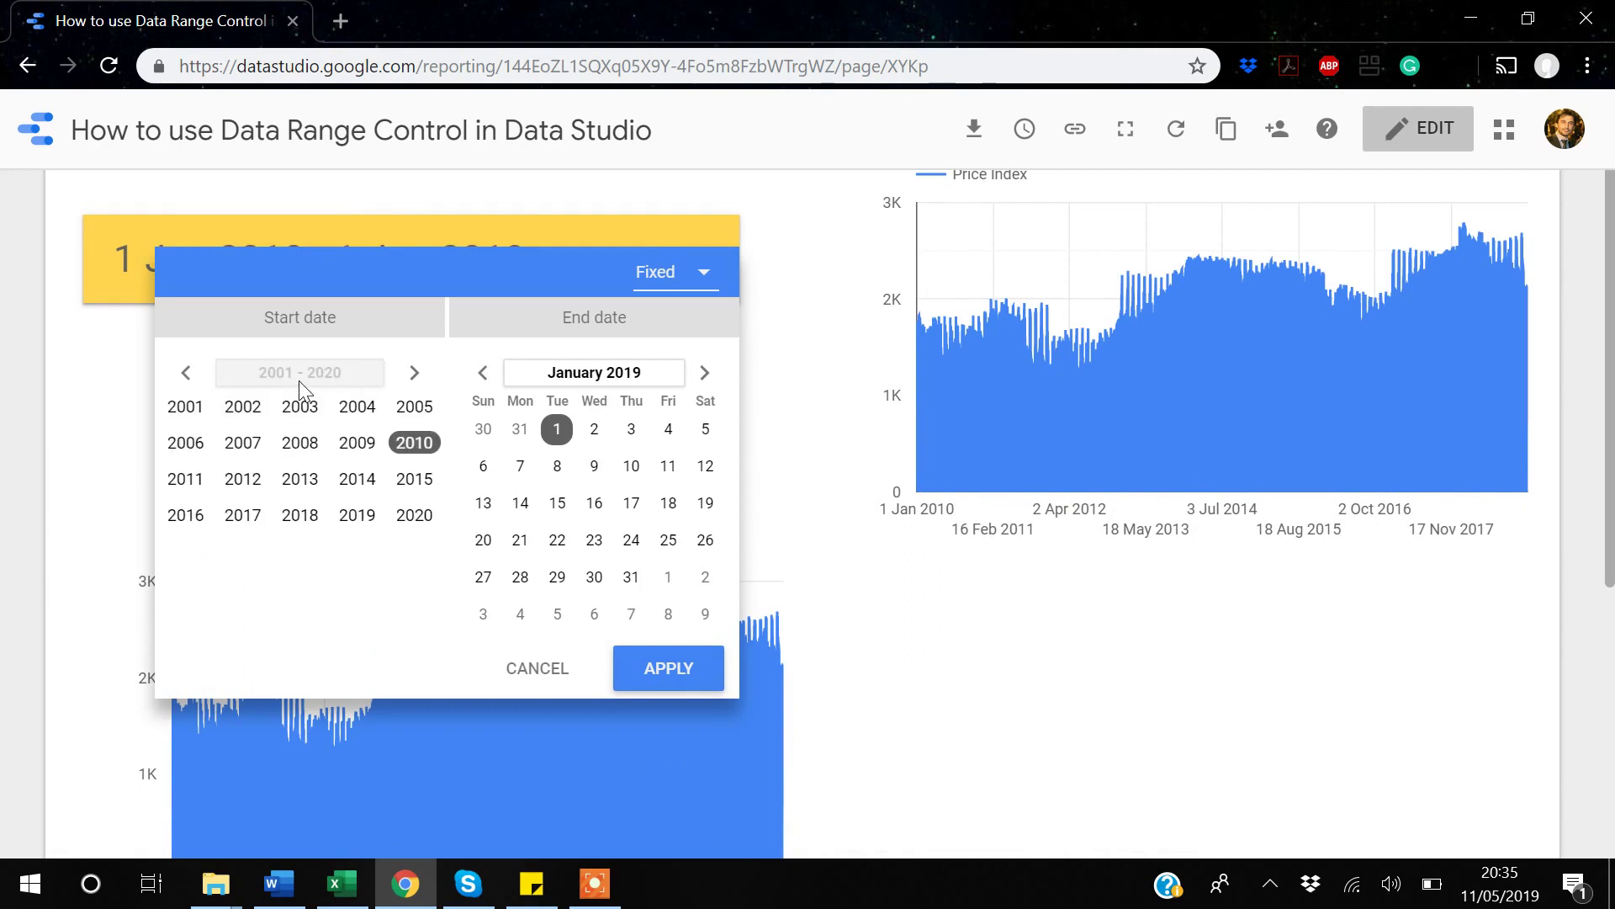
left_click(202, 418)
left_click(205, 413)
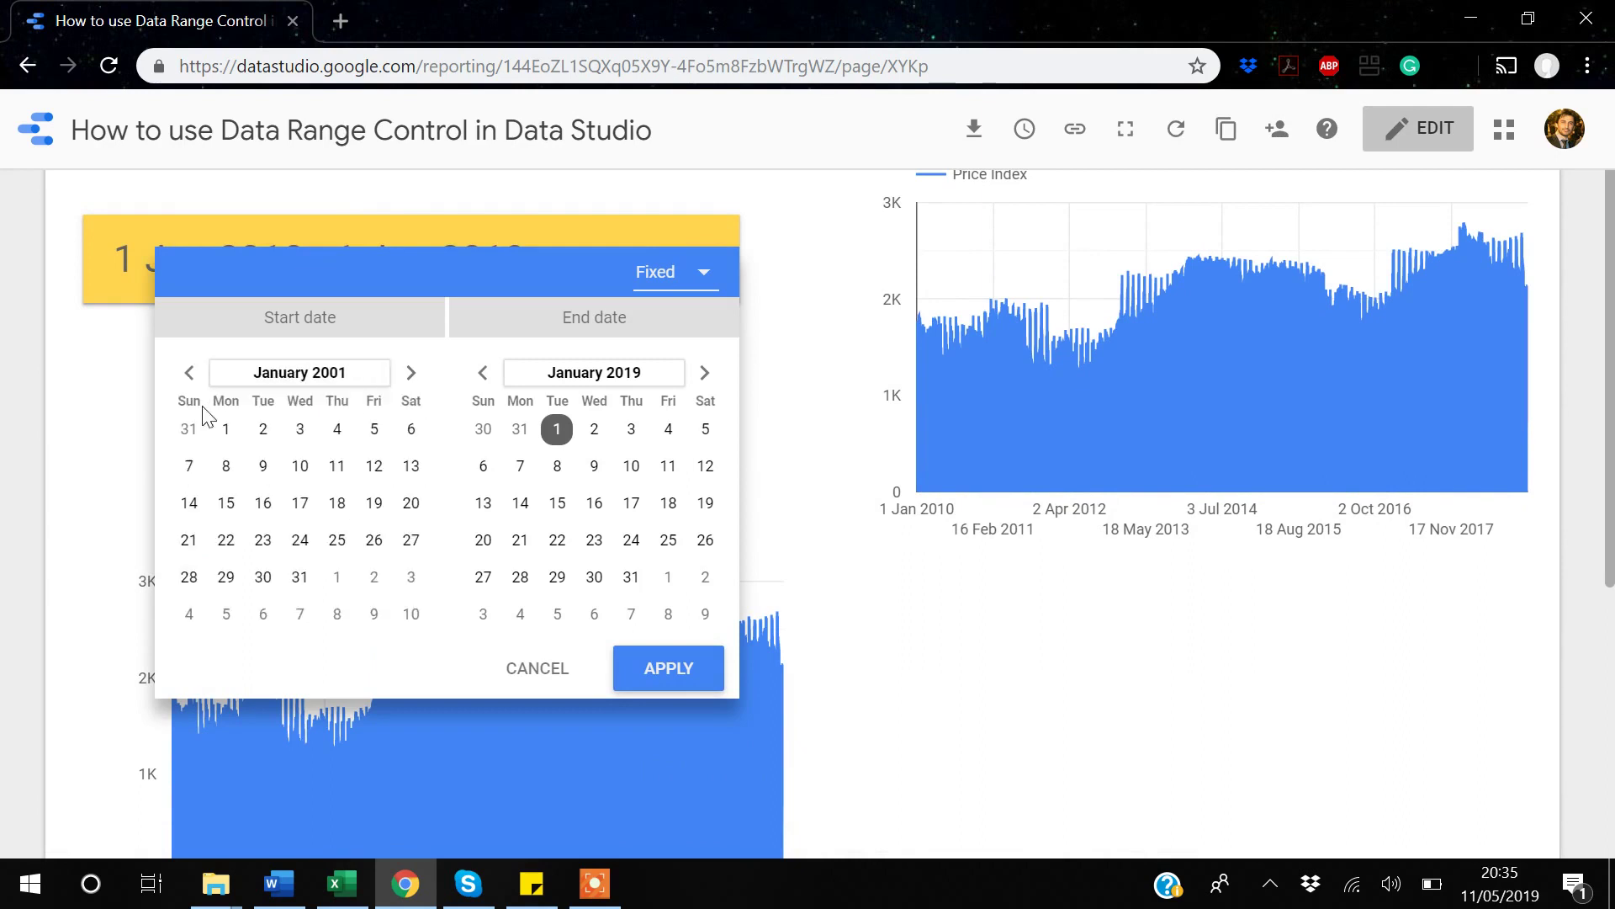
left_click(227, 432)
left_click(646, 678)
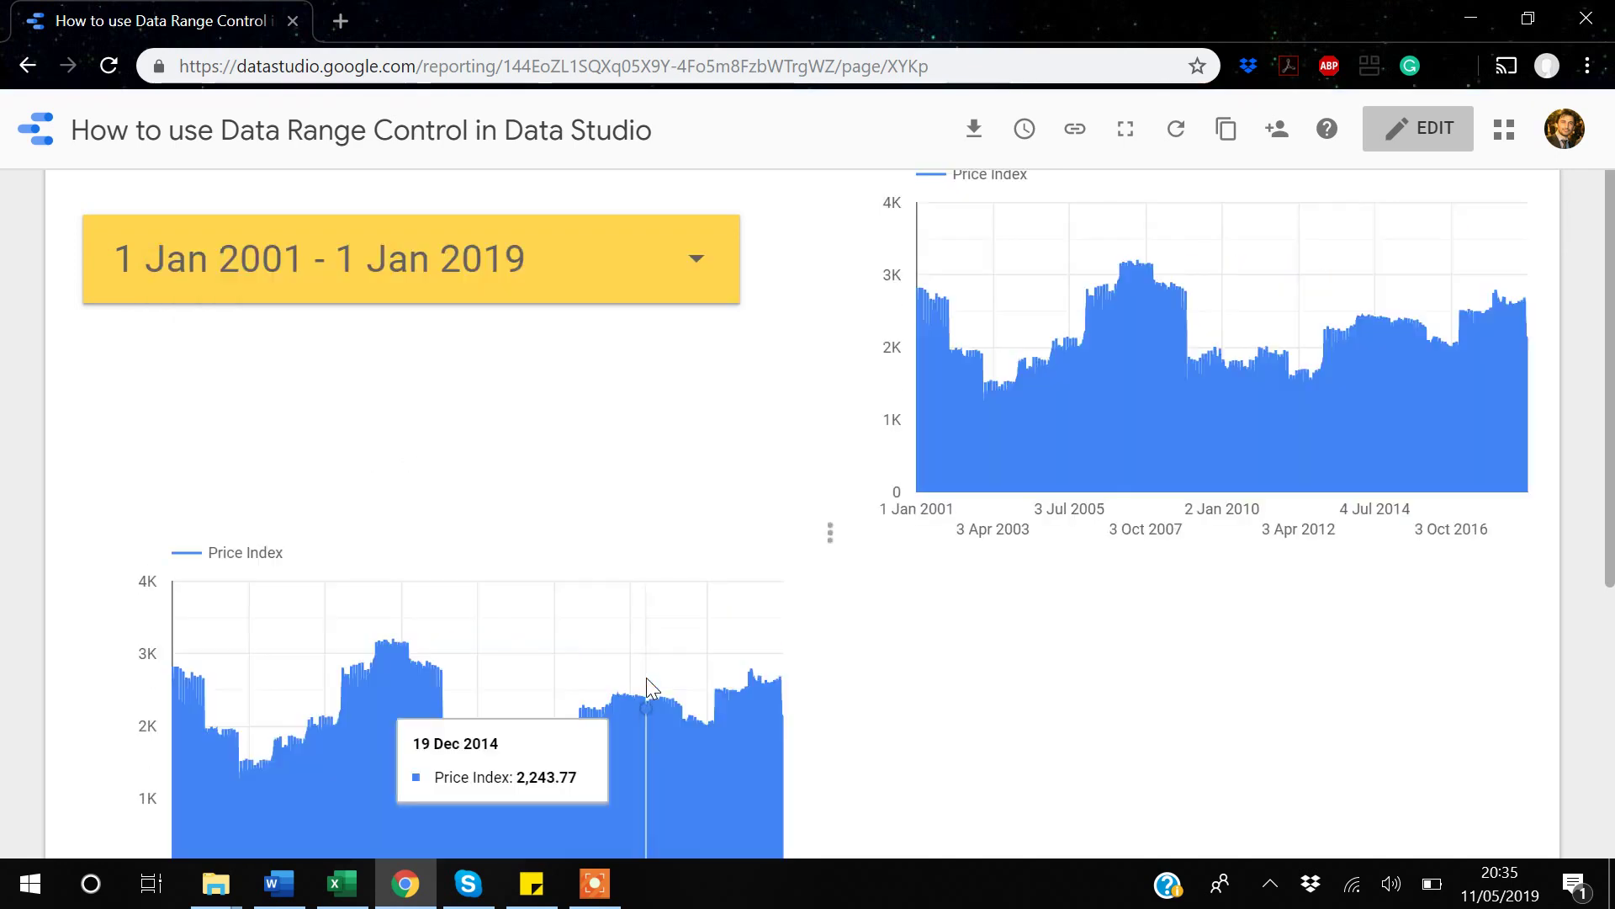
scroll(646, 678, "down", 2)
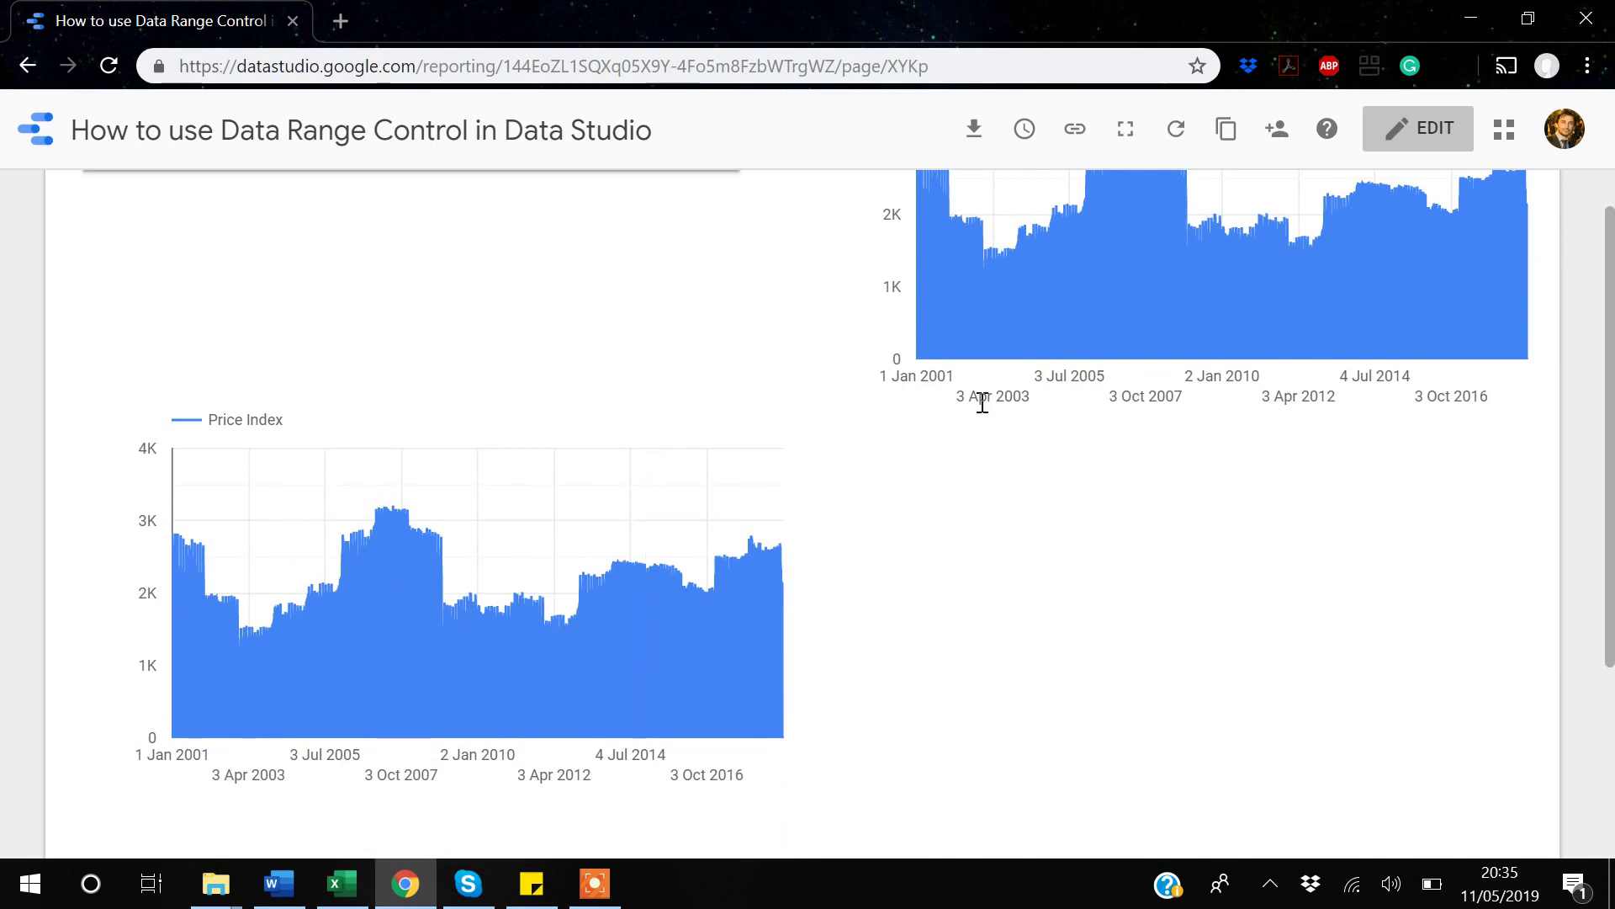
scroll(982, 402, "up", 2)
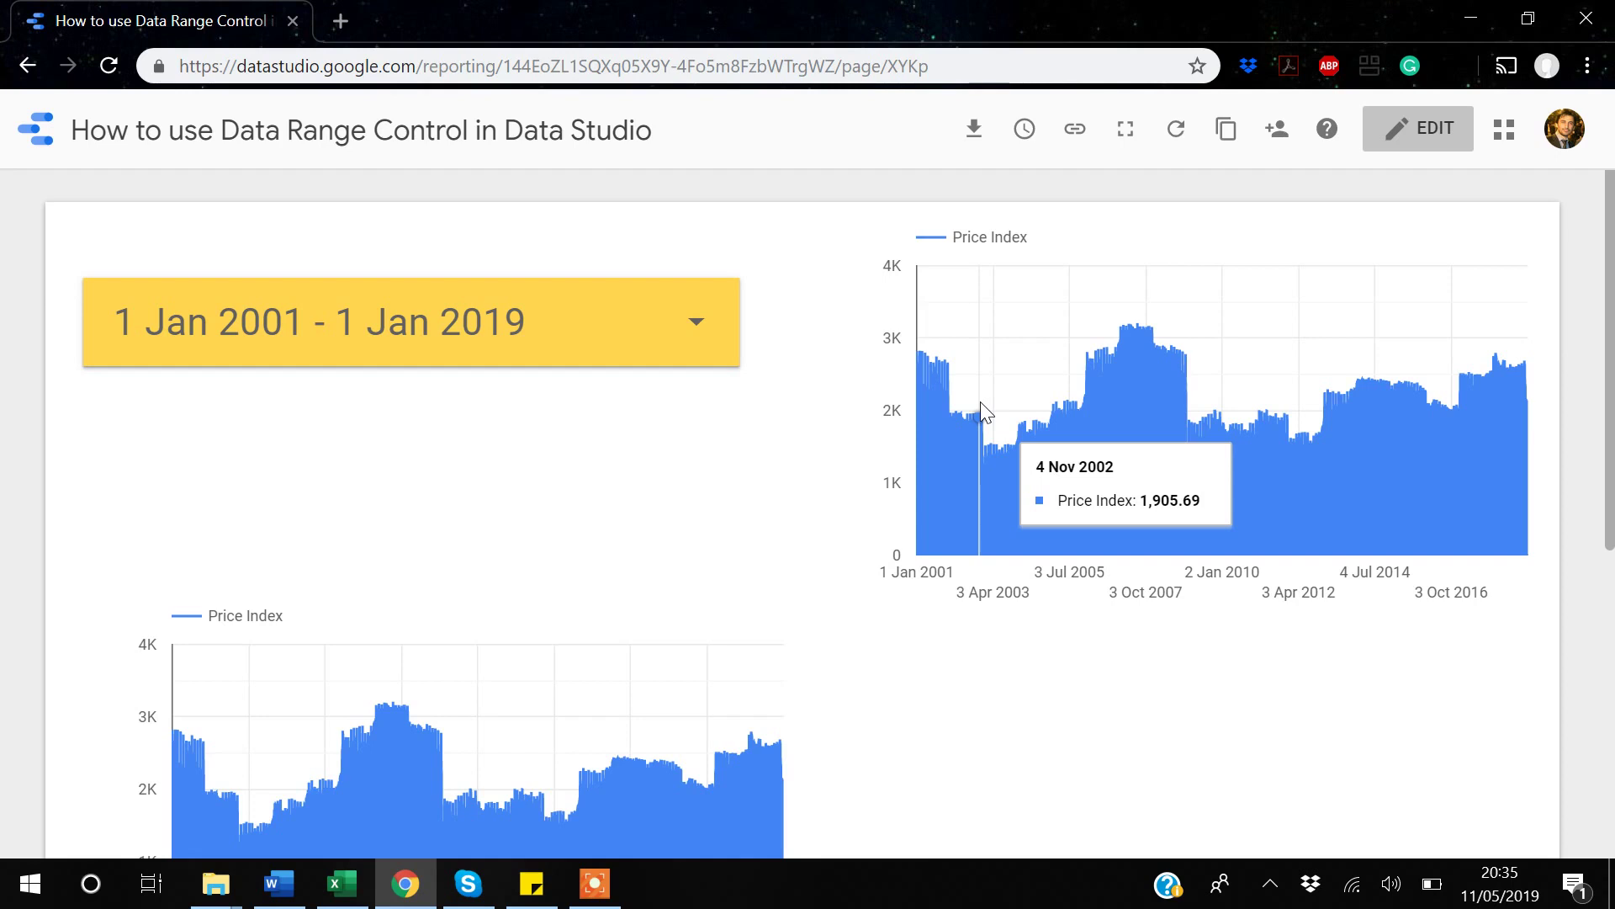
Return to edit mode and switch the lower Price Index chart's default date range to Custom.
left_click(1431, 131)
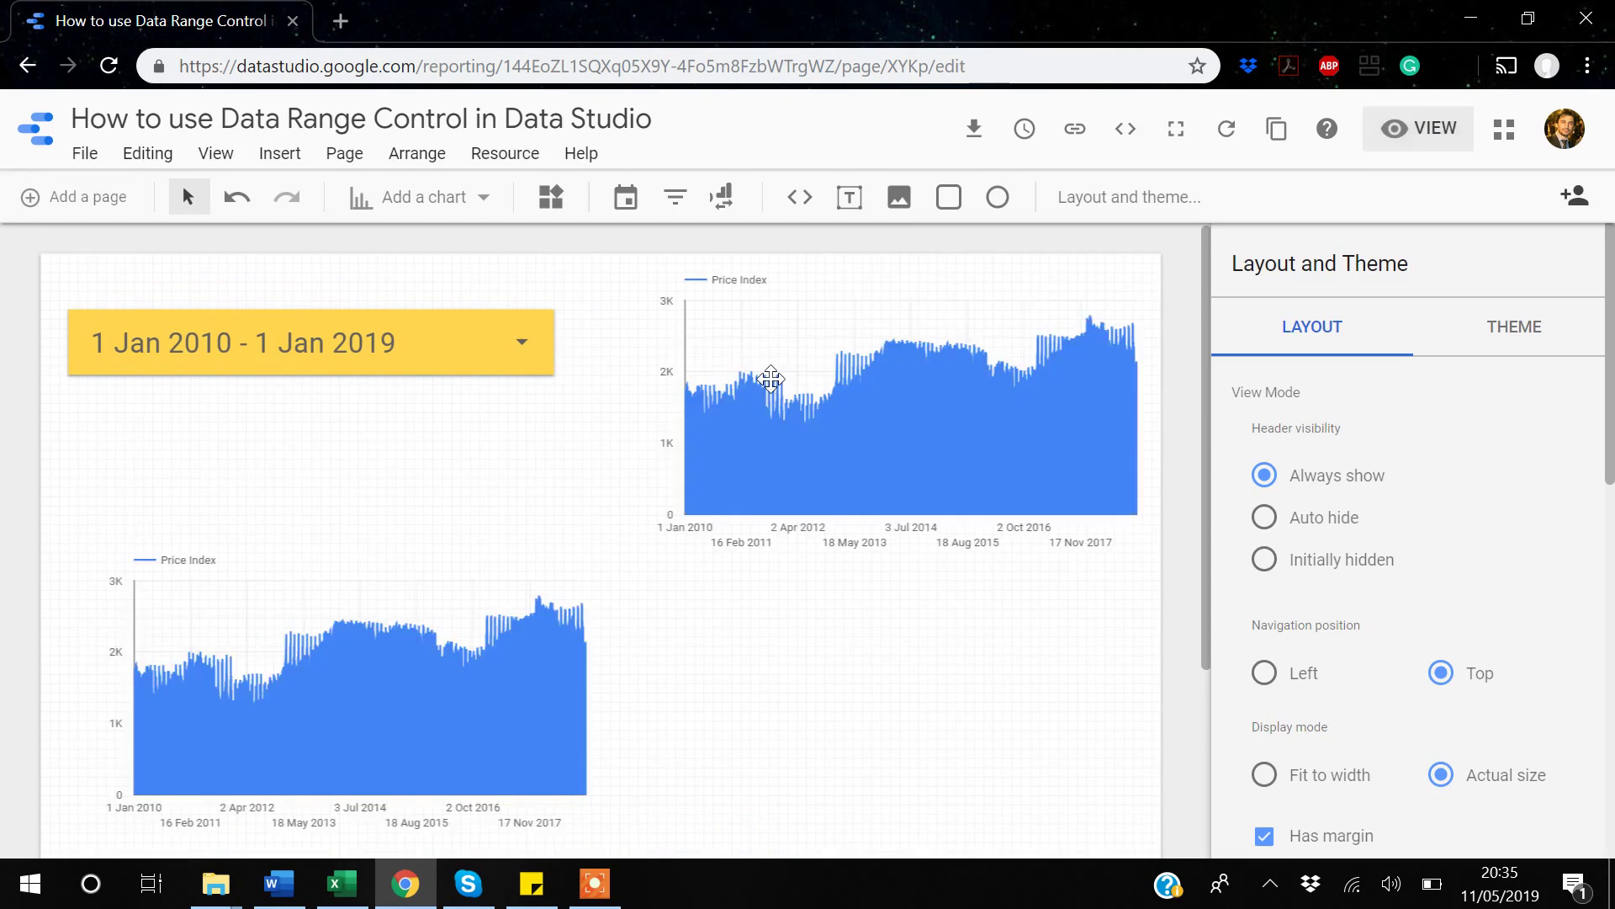
scroll(262, 472, "down", 2)
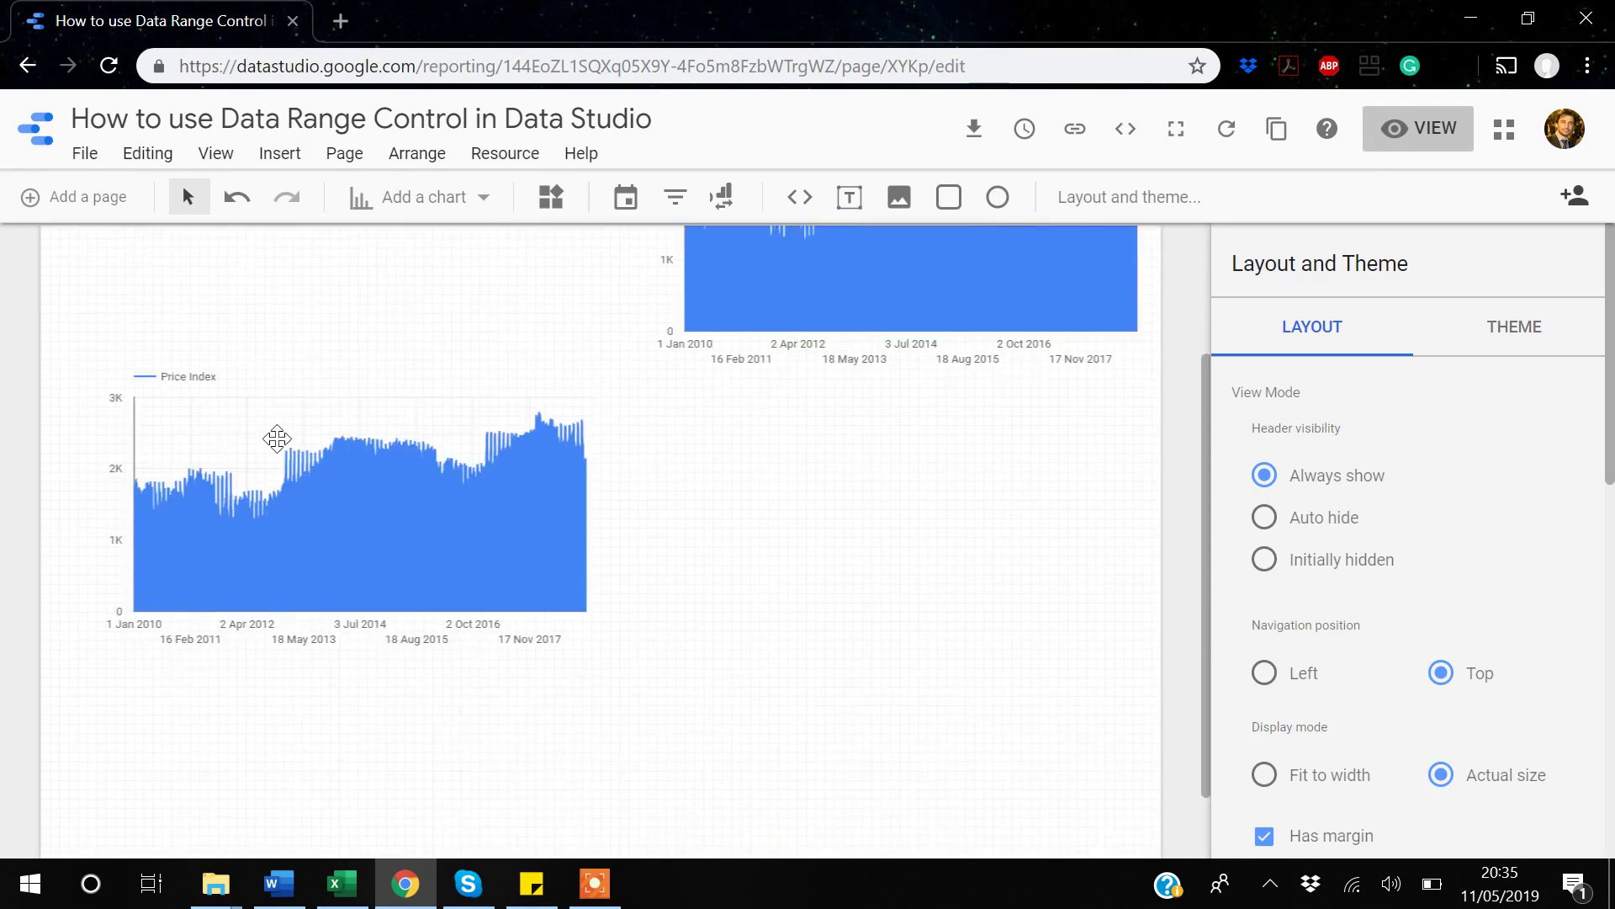
left_click(277, 438)
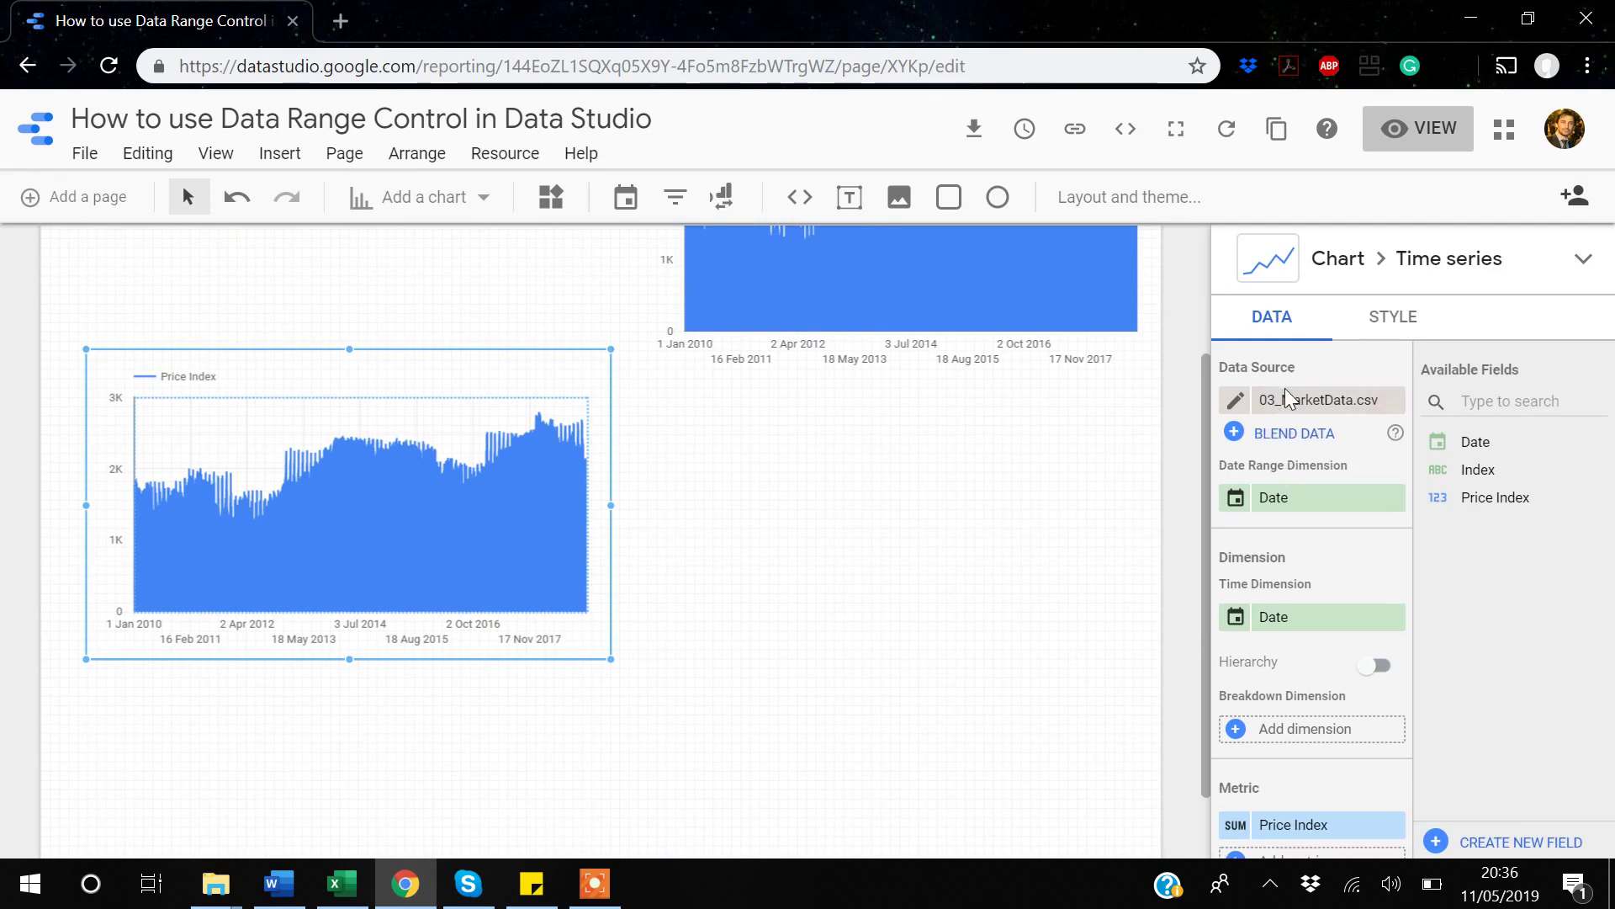
scroll(1285, 396, "down", 1)
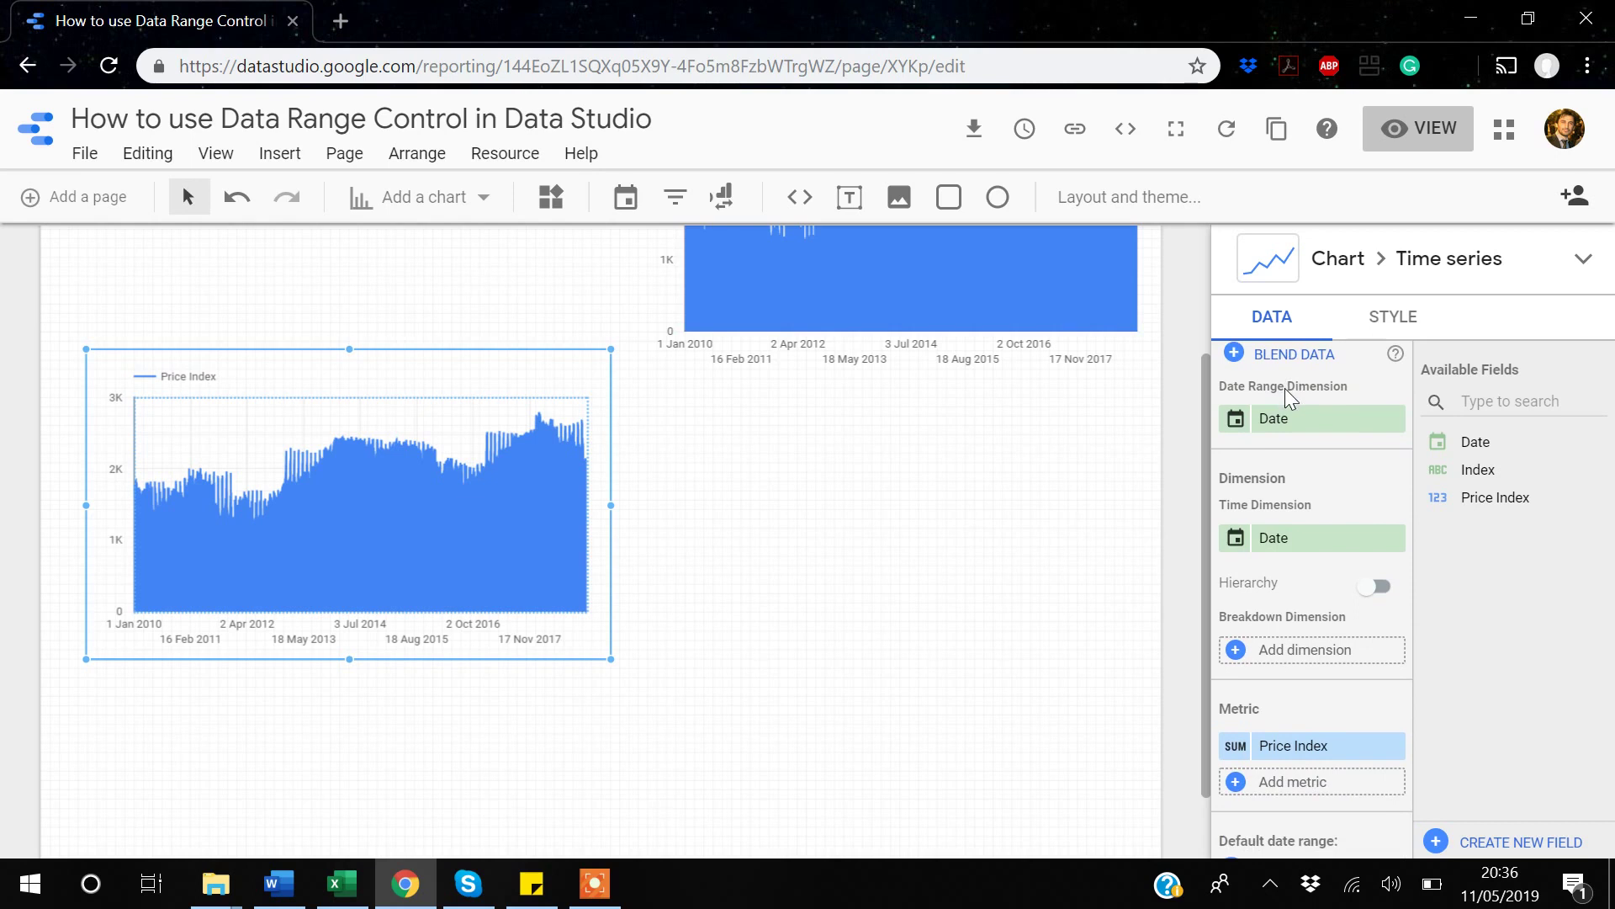
scroll(1284, 518, "down", 3)
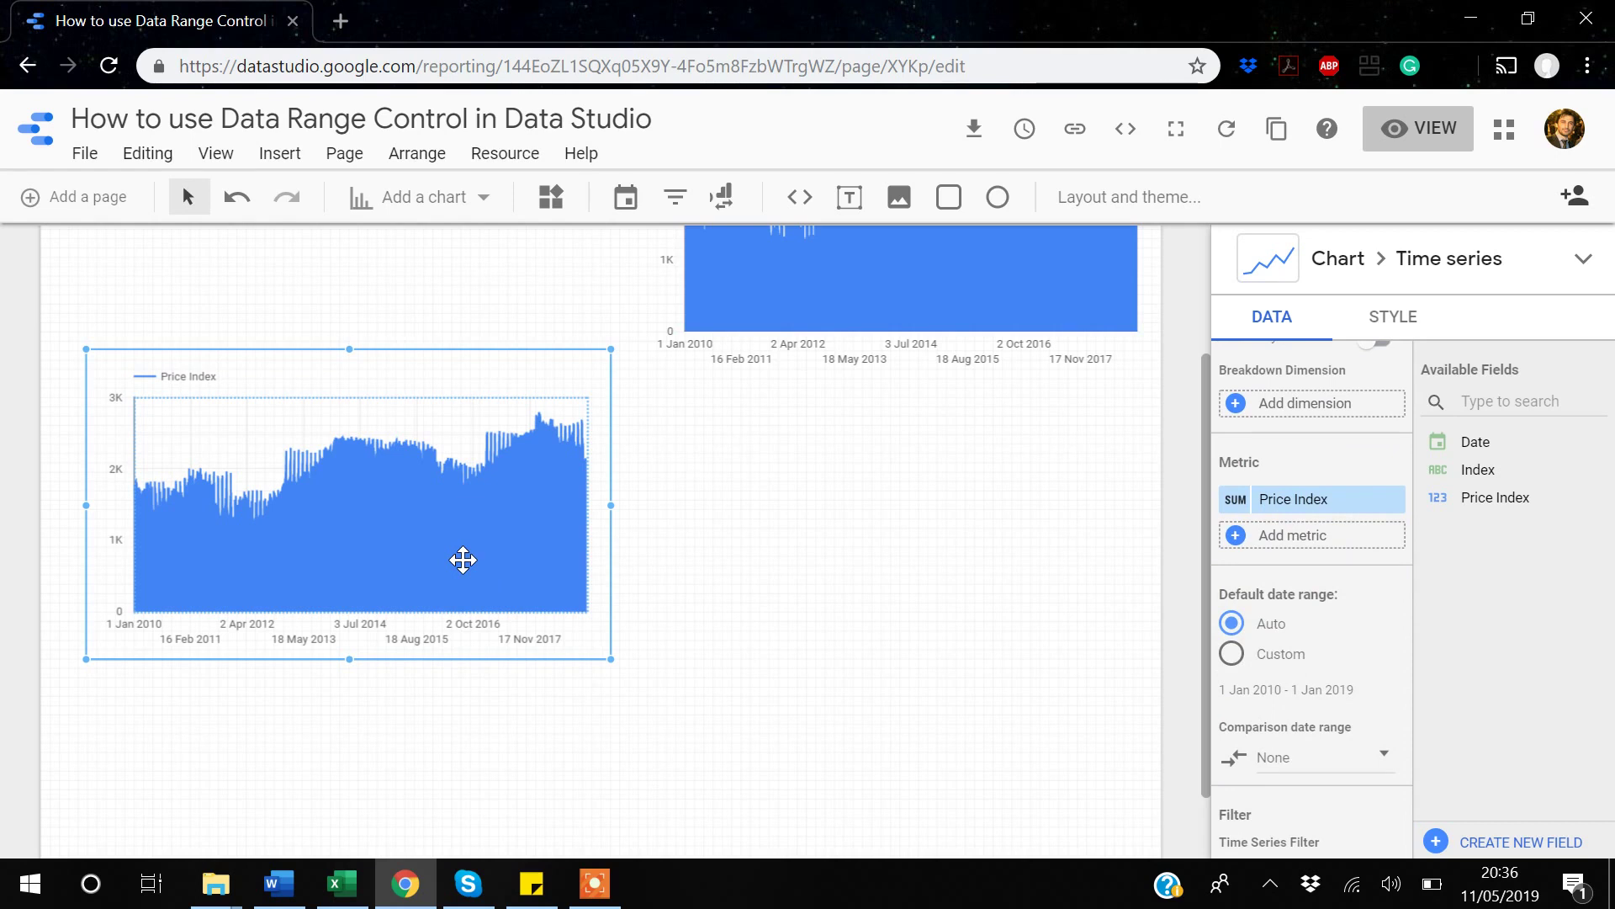
scroll(463, 559, "up", 3)
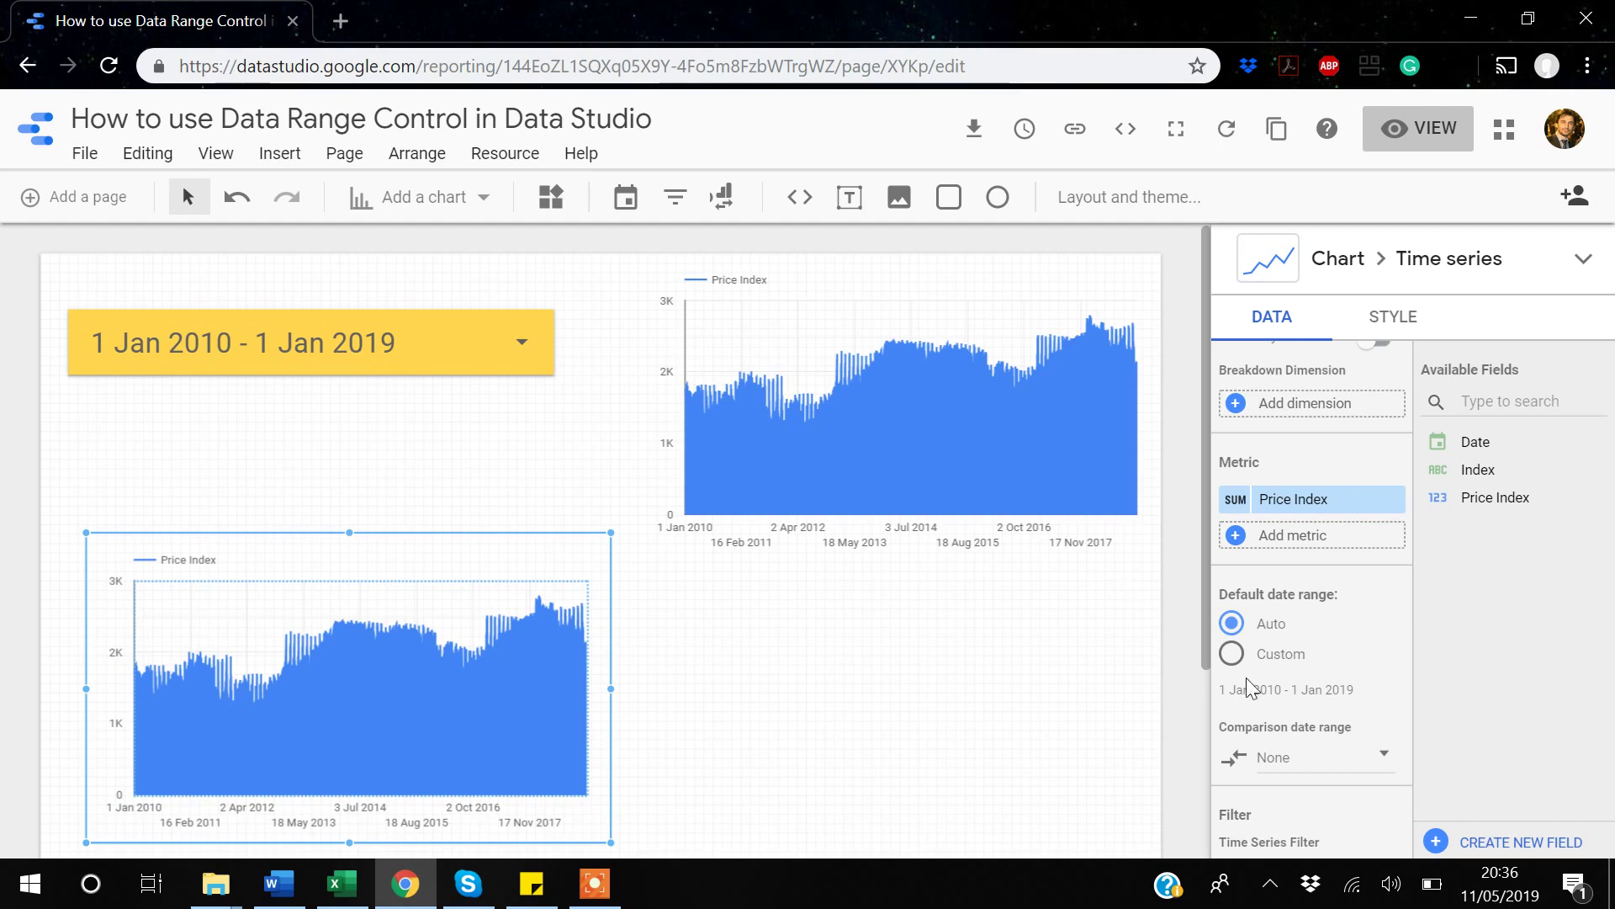
left_click(1230, 655)
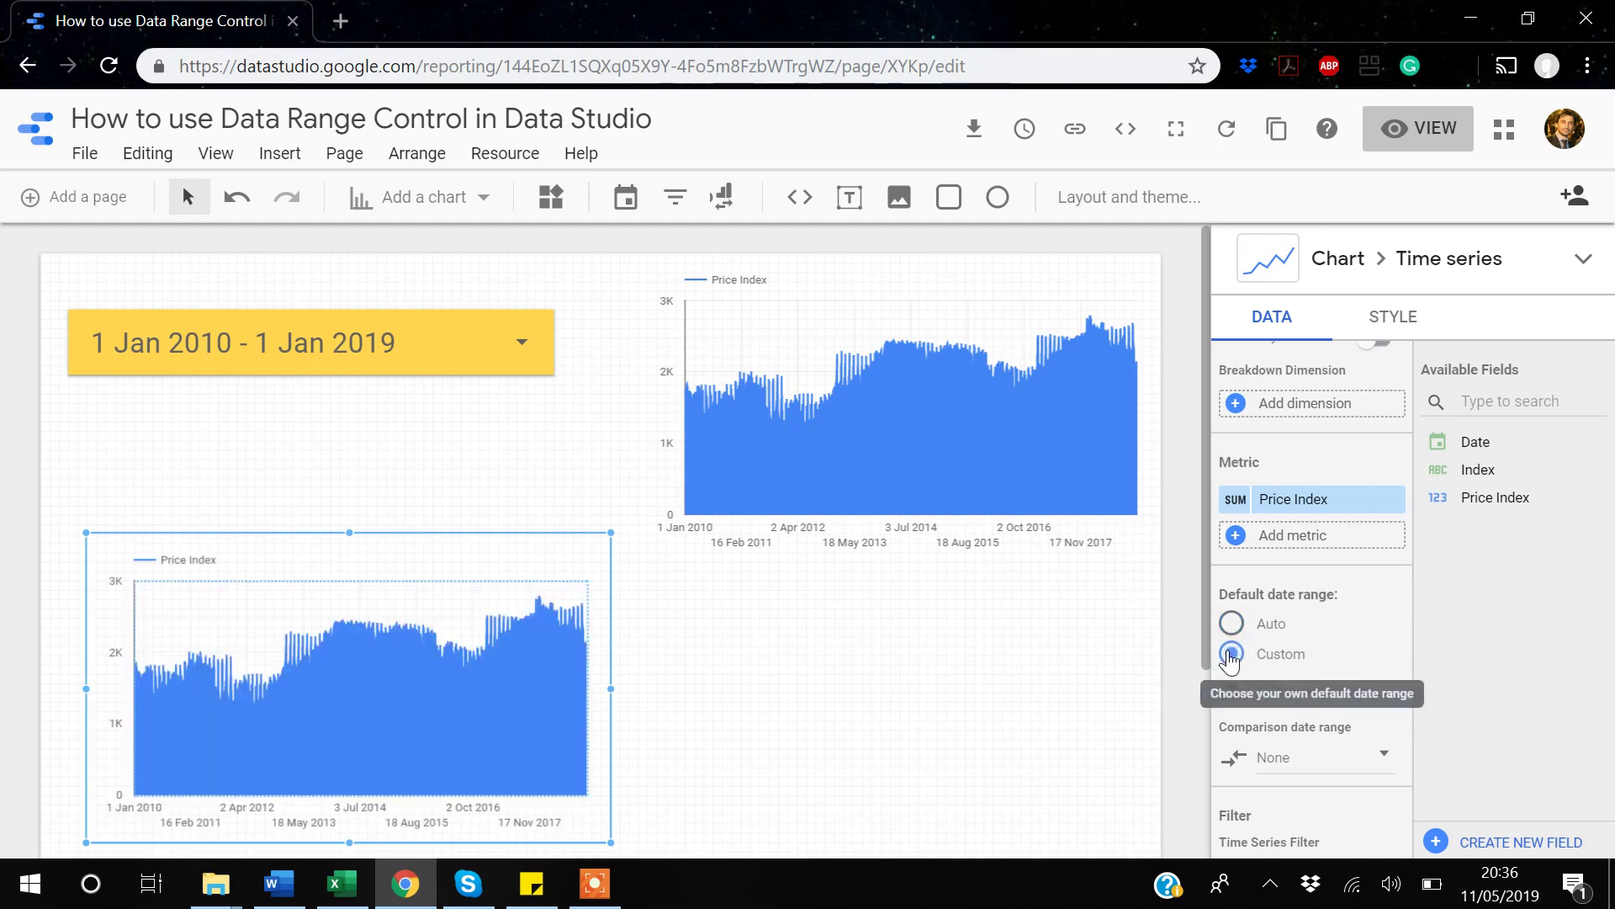
scroll(1302, 659, "down", 1)
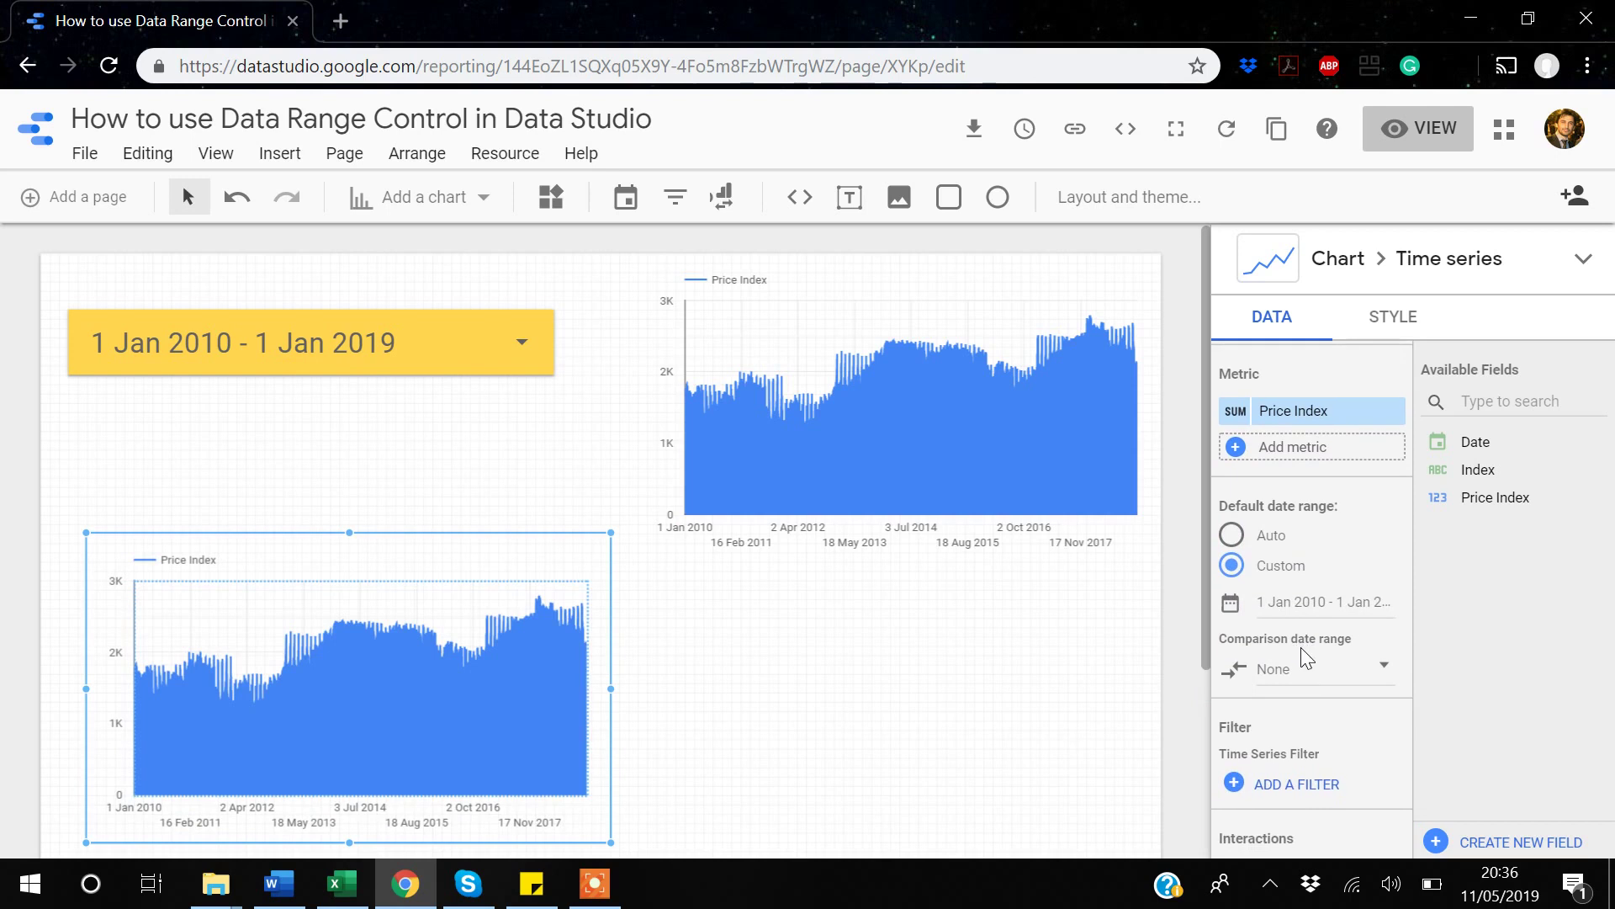
Set the start date of the lower chart's custom date range to 1 January 1993.
left_click(1317, 602)
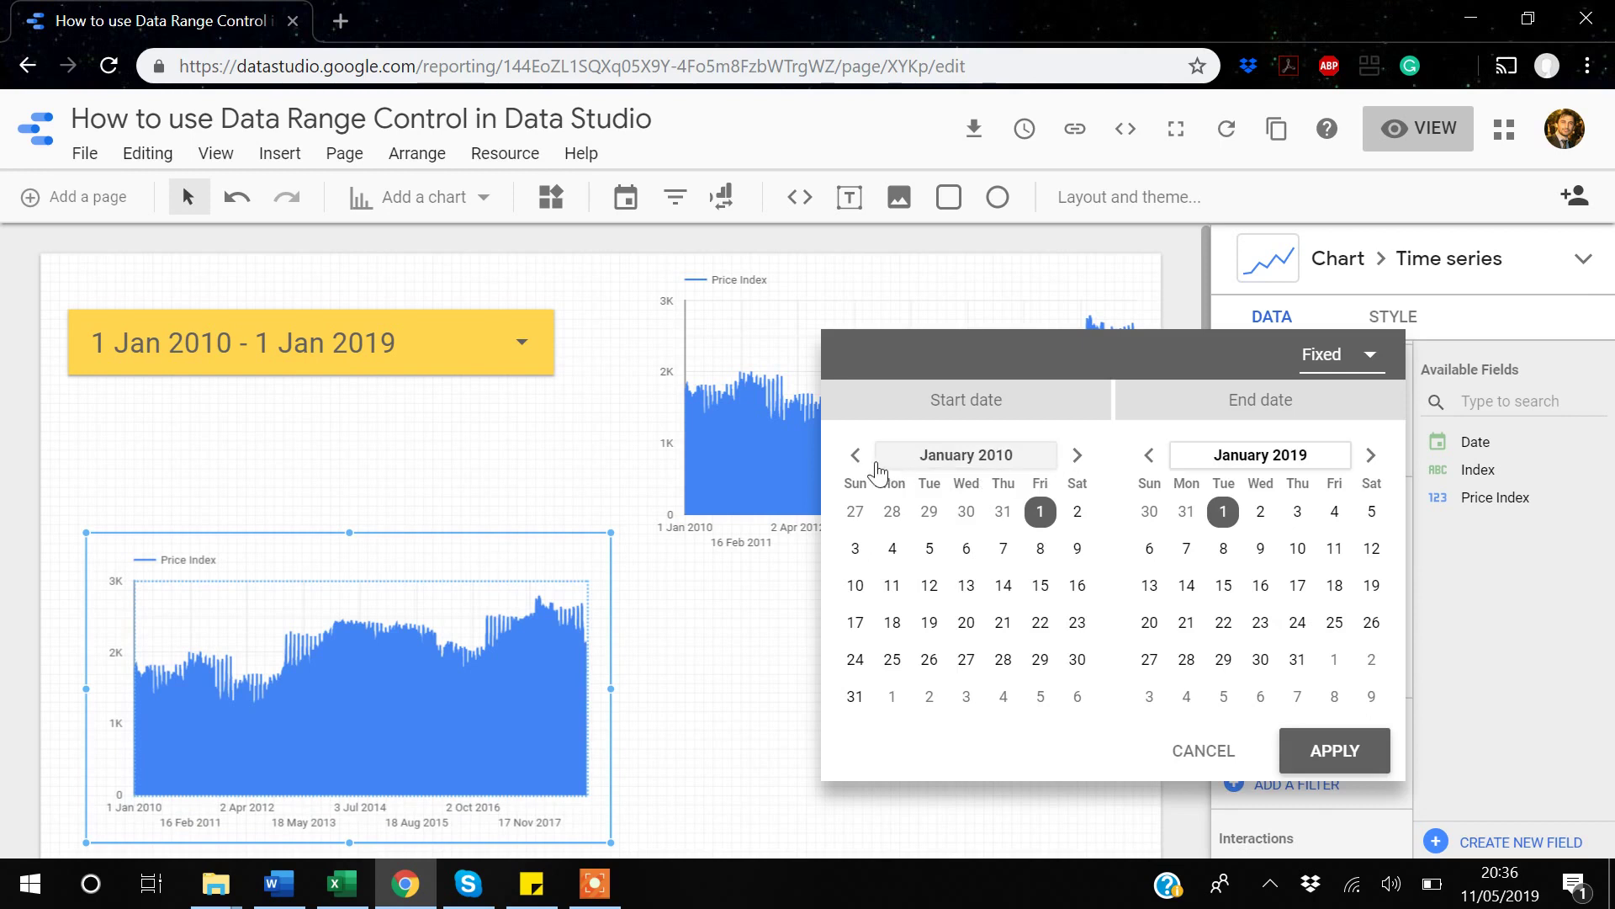
left_click(944, 465)
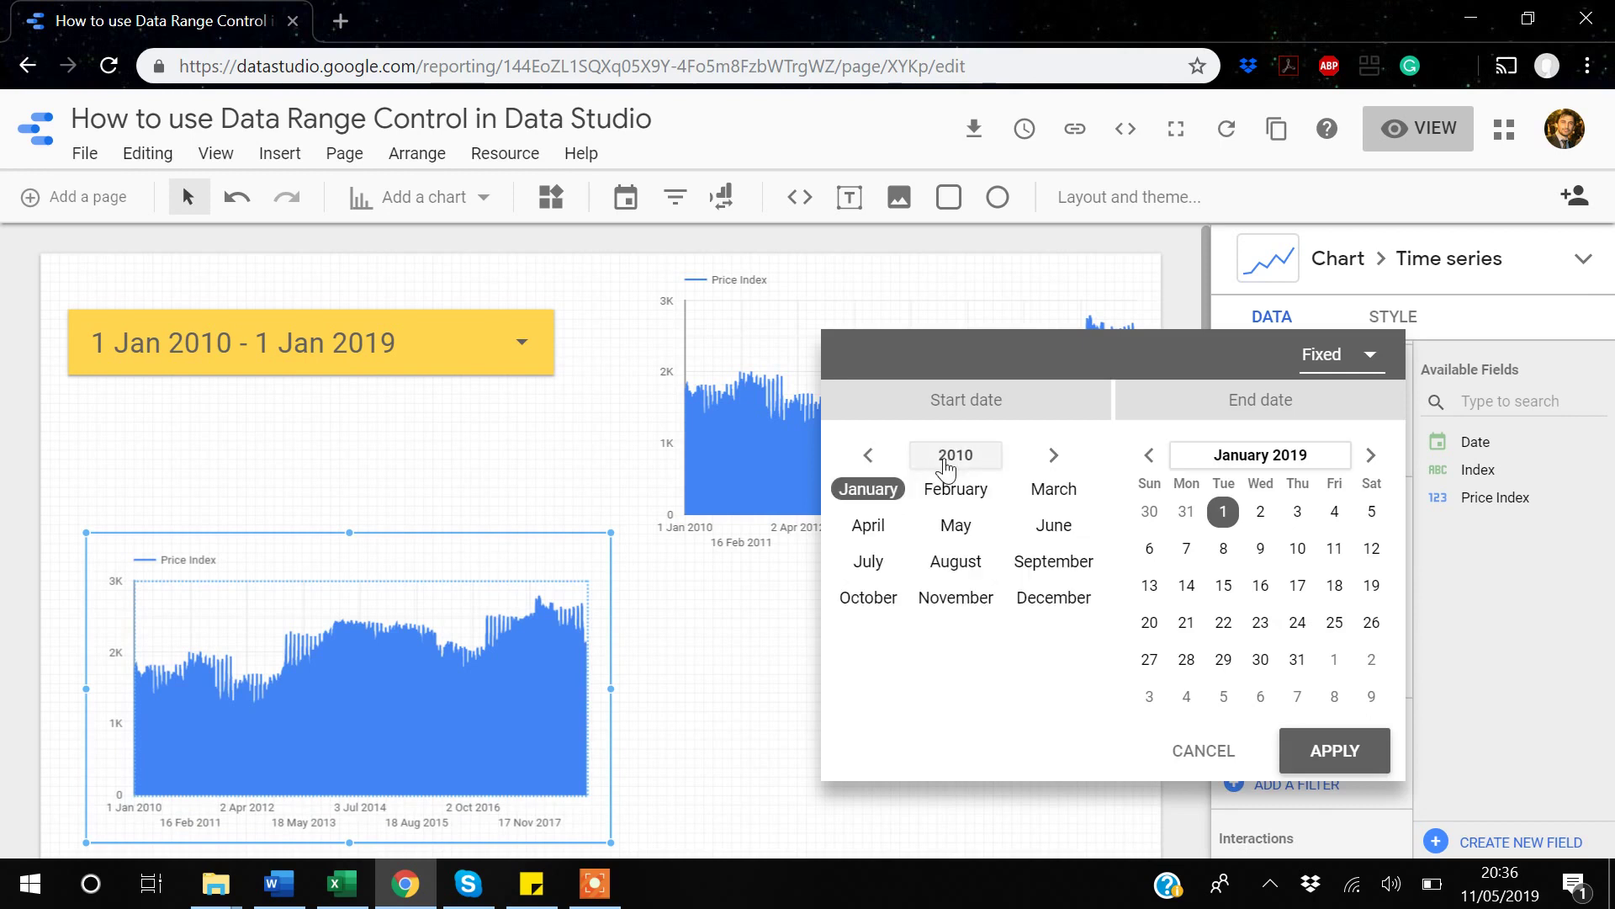
left_click(951, 458)
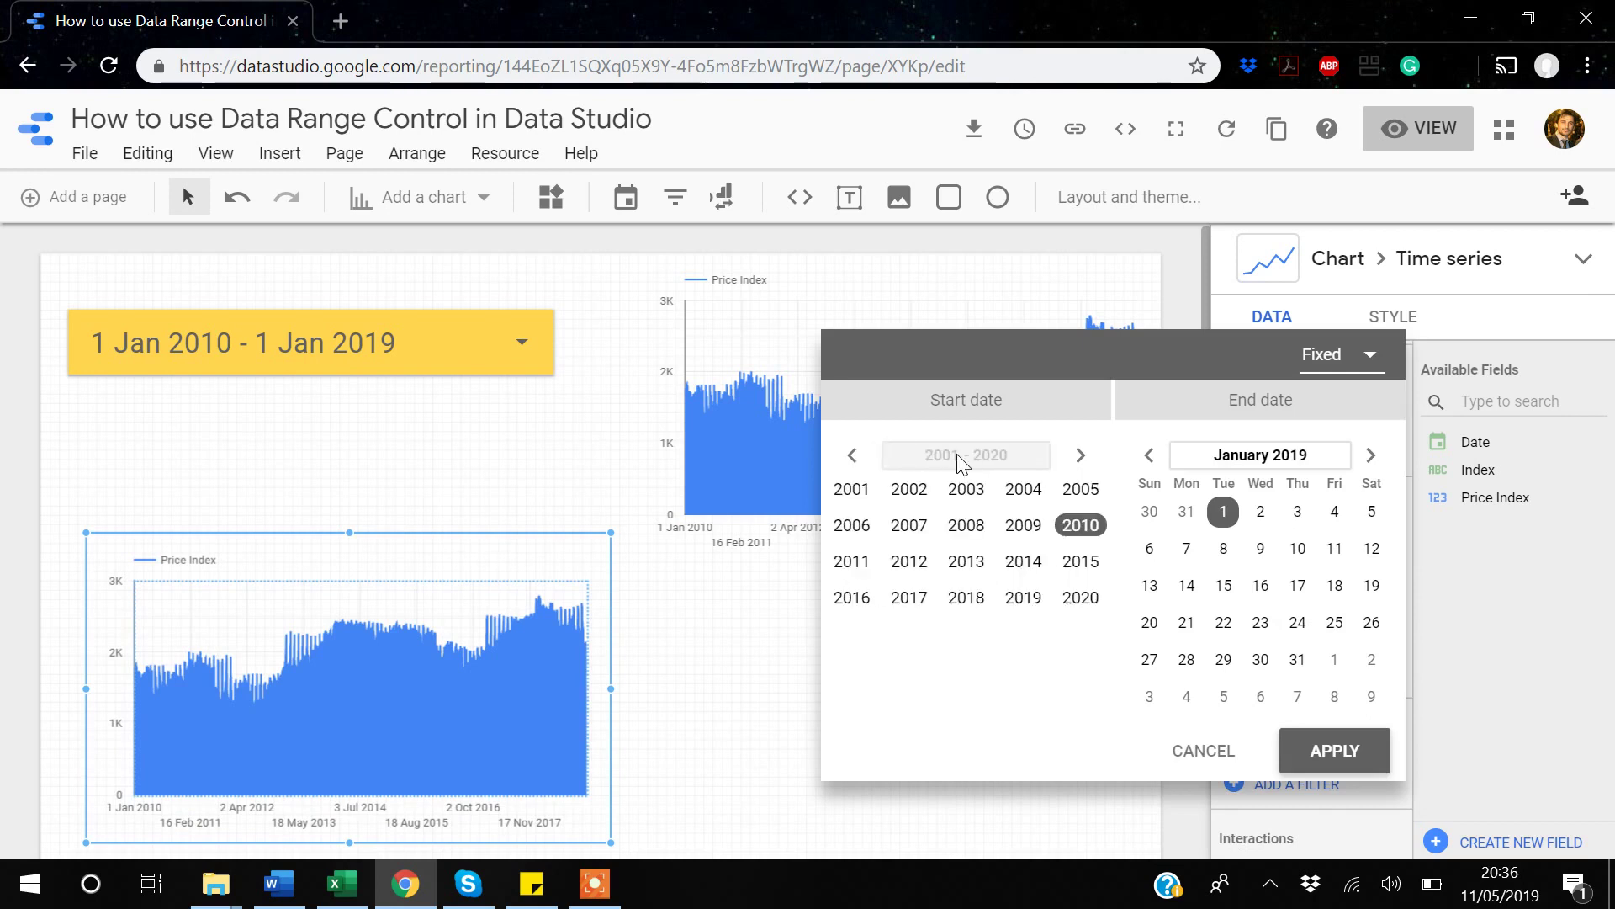
left_click(852, 459)
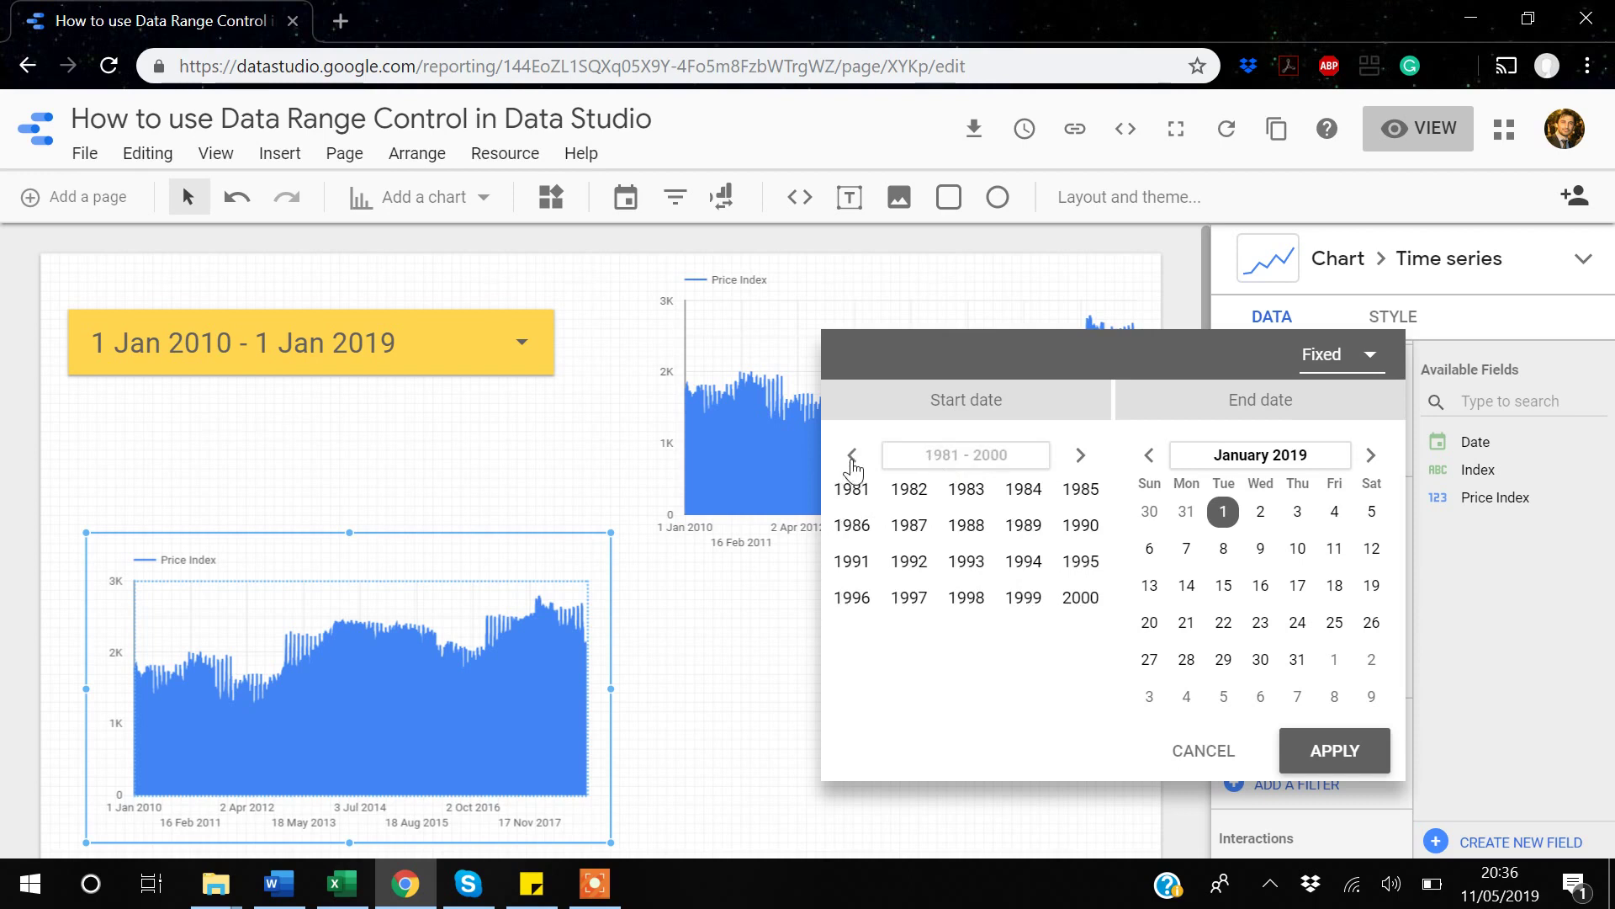
left_click(968, 565)
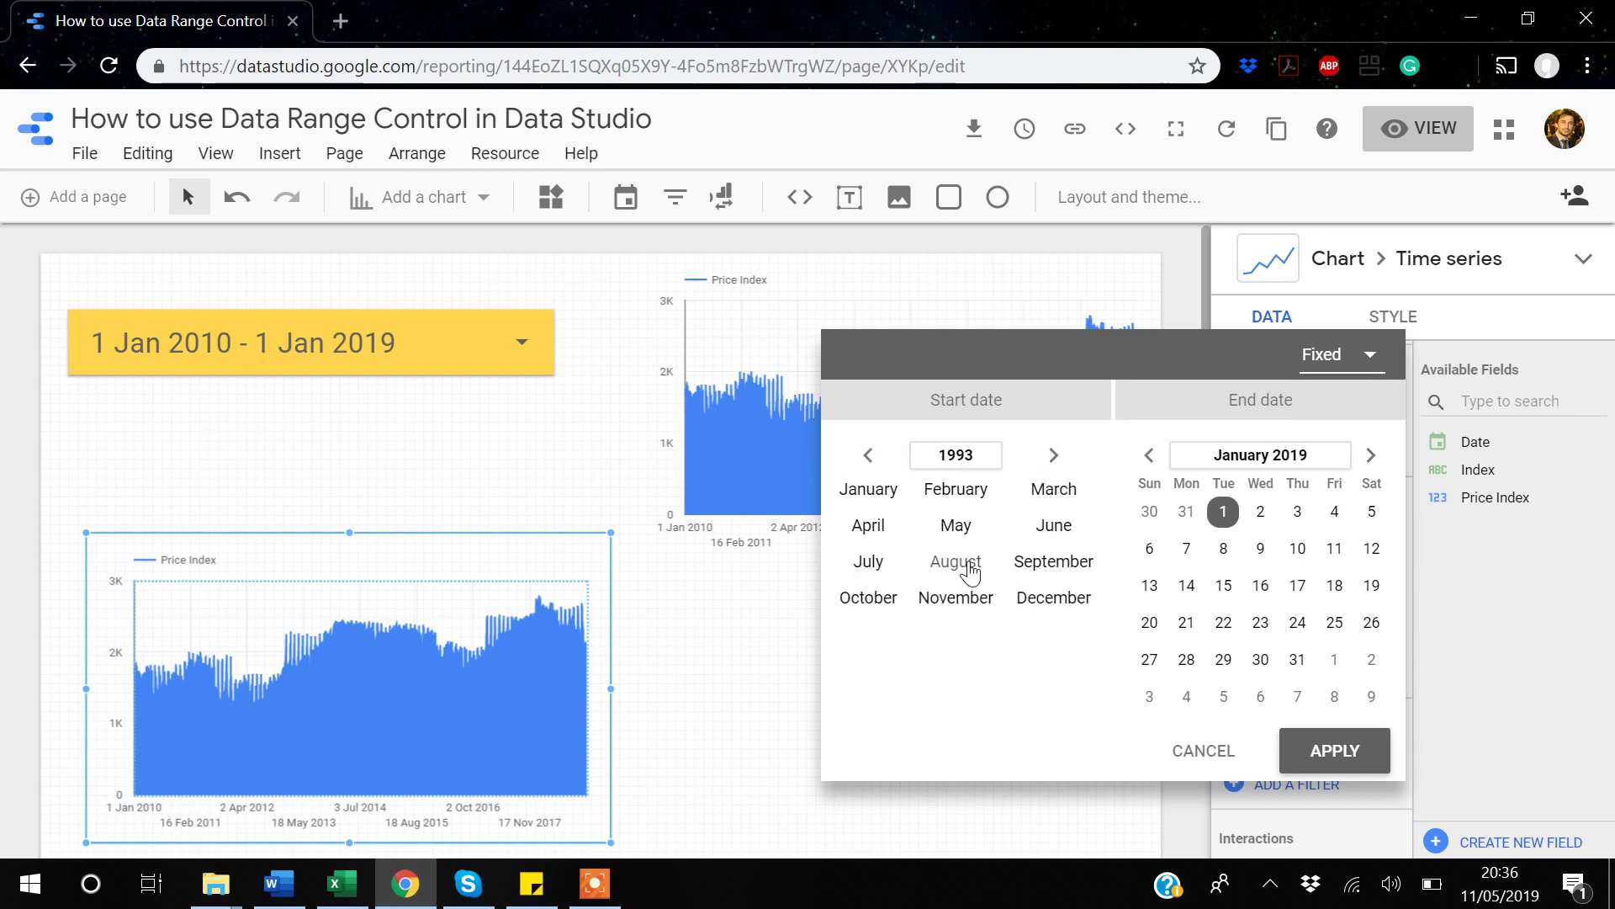
left_click(880, 496)
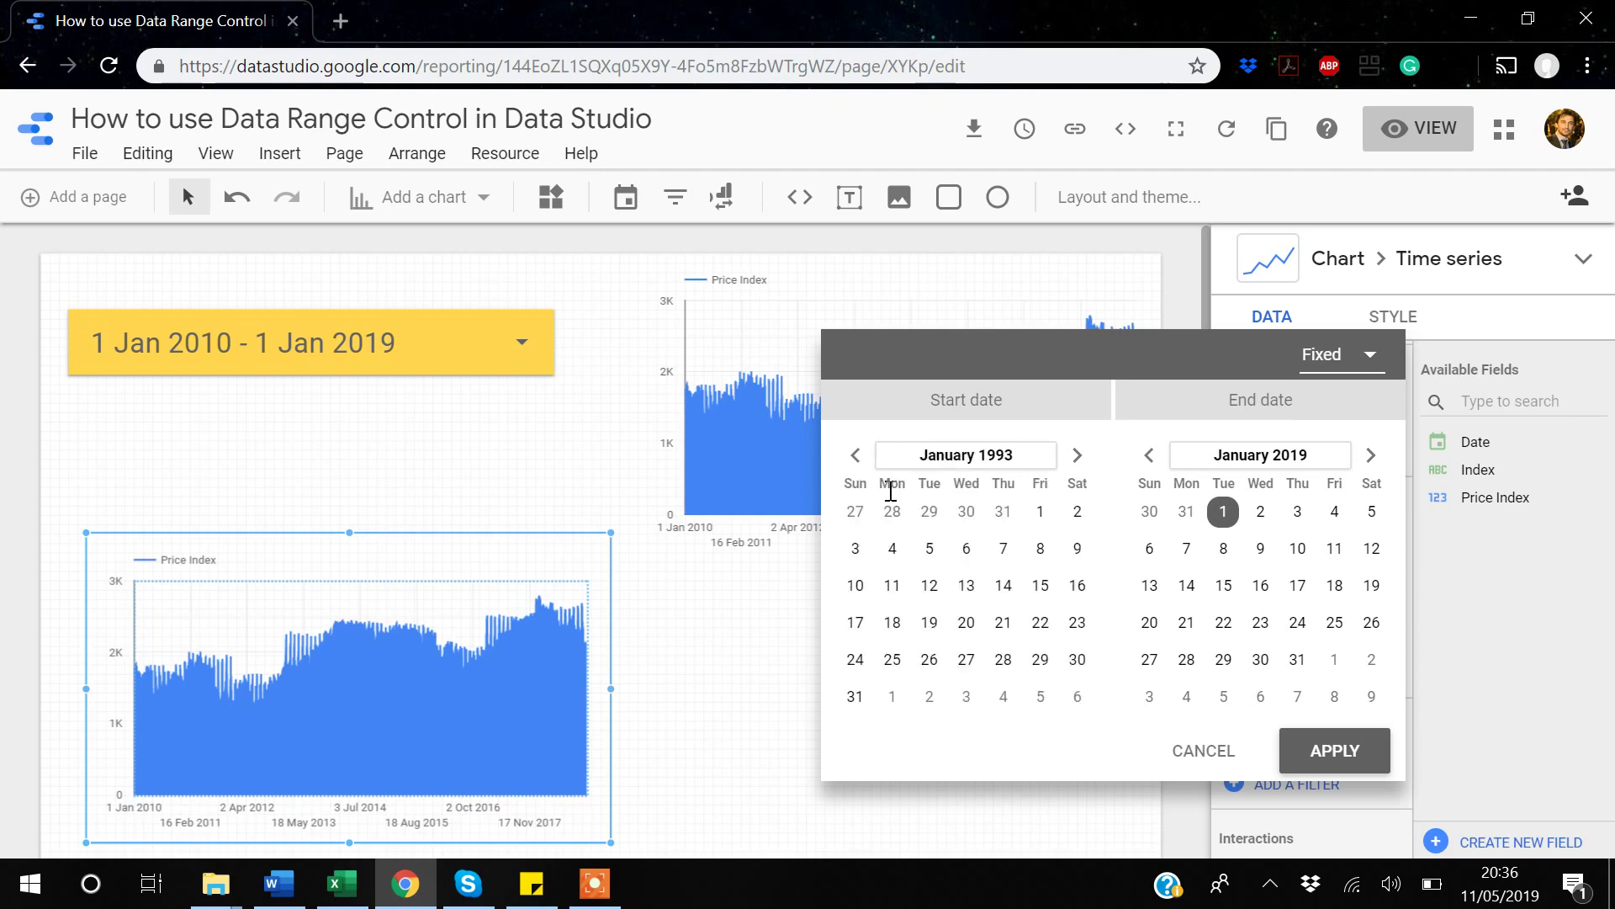
left_click(1042, 515)
Set the end date of the lower chart's custom range to 1 January 2000 and apply the range.
left_click(1266, 462)
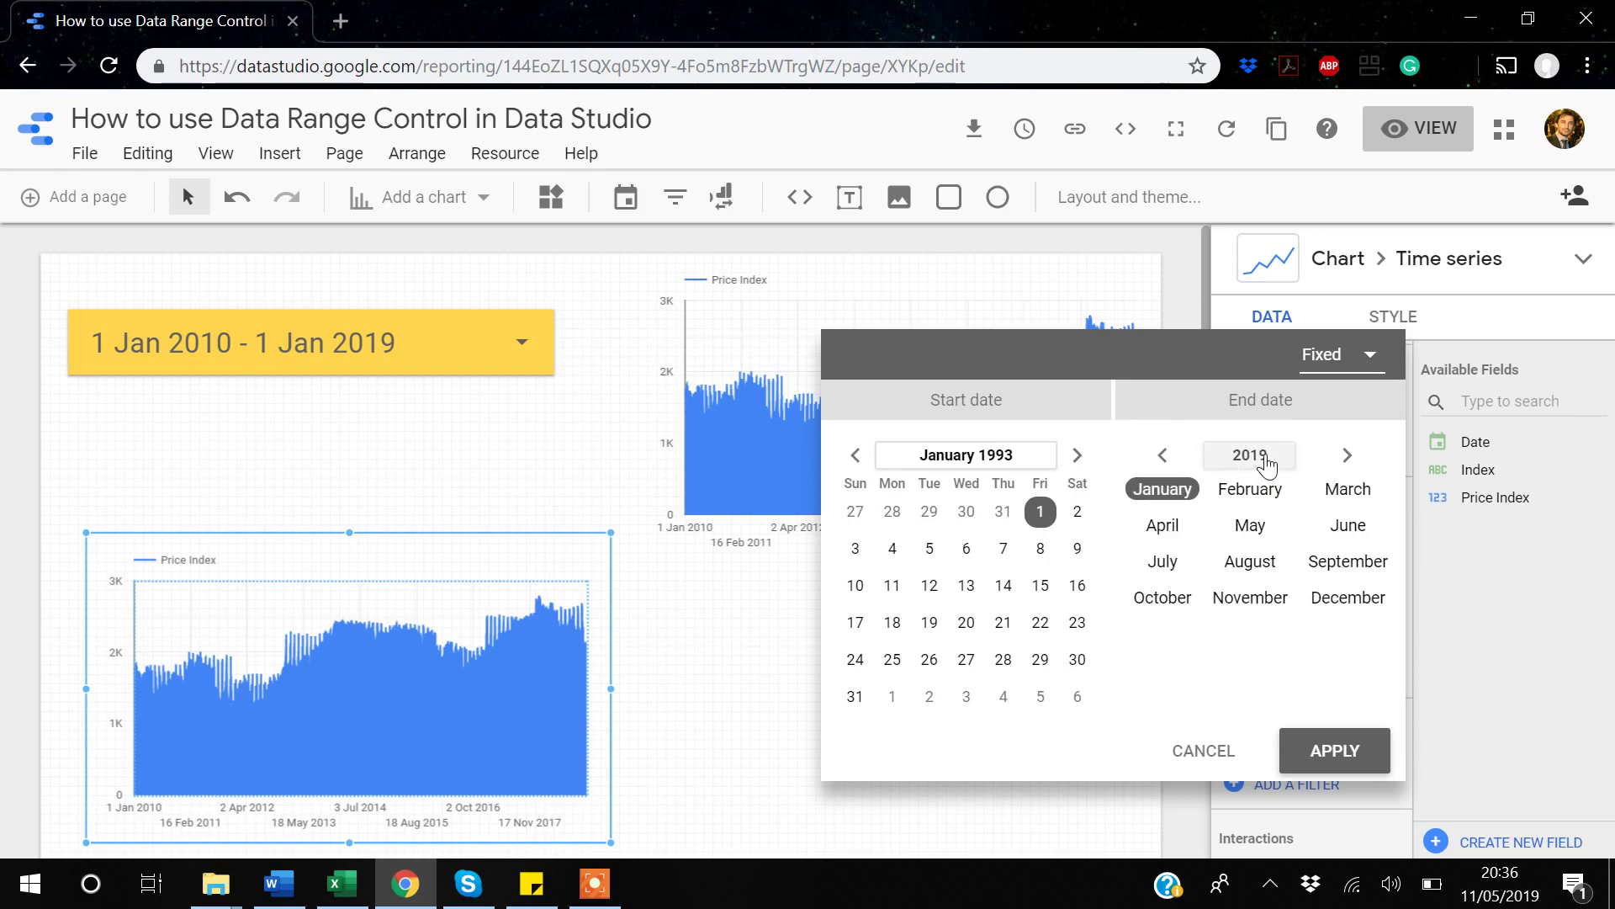
left_click(1251, 458)
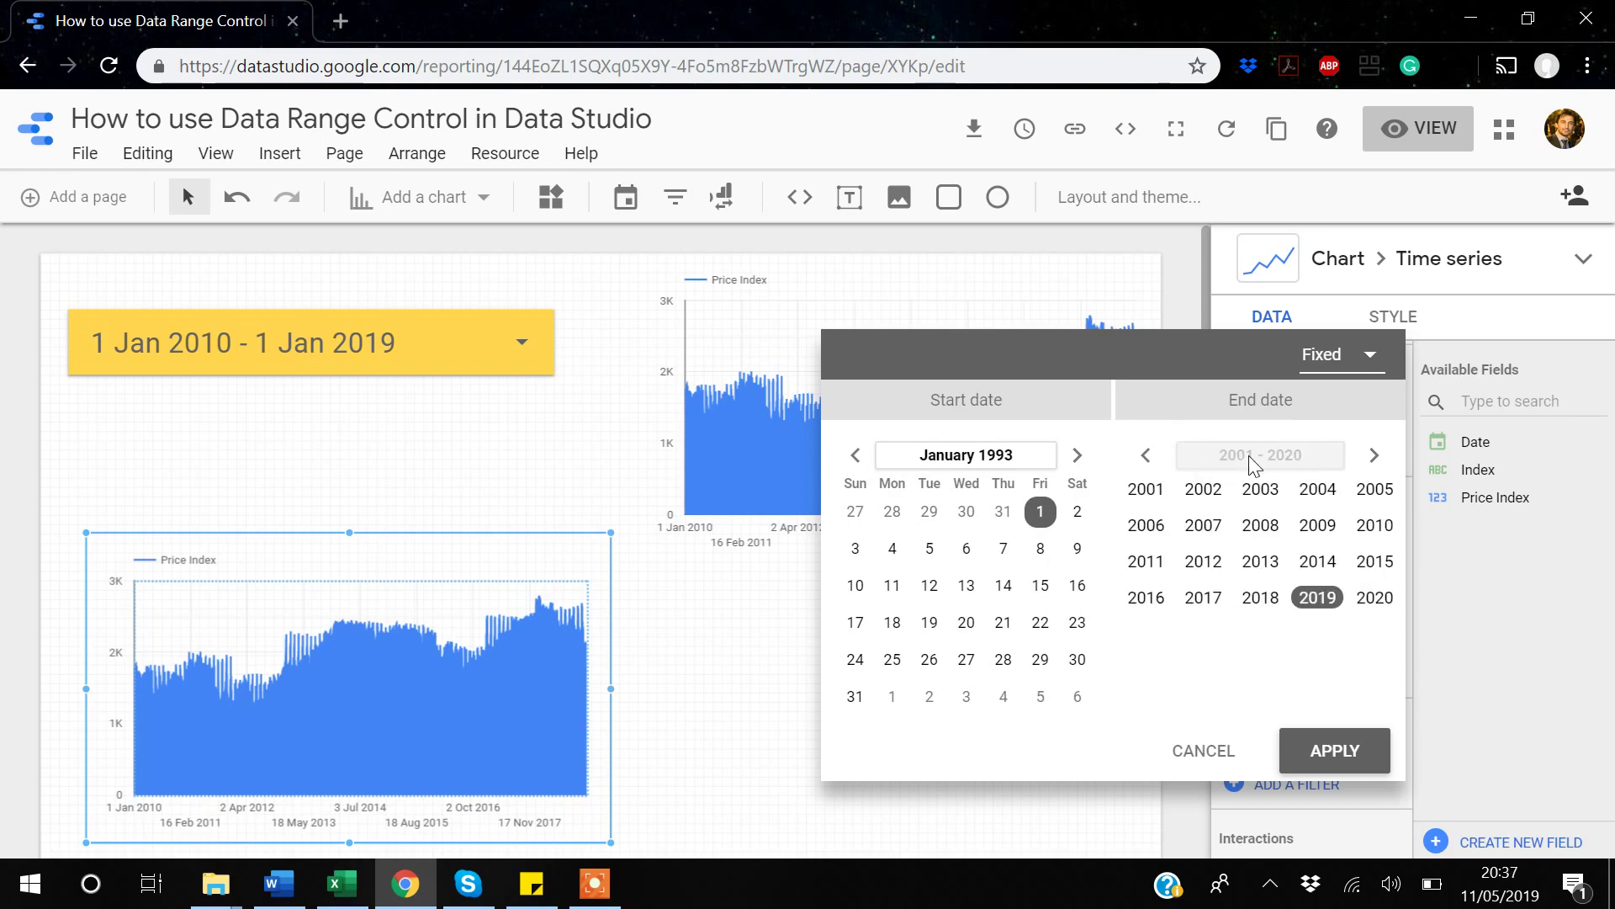
left_click(1146, 458)
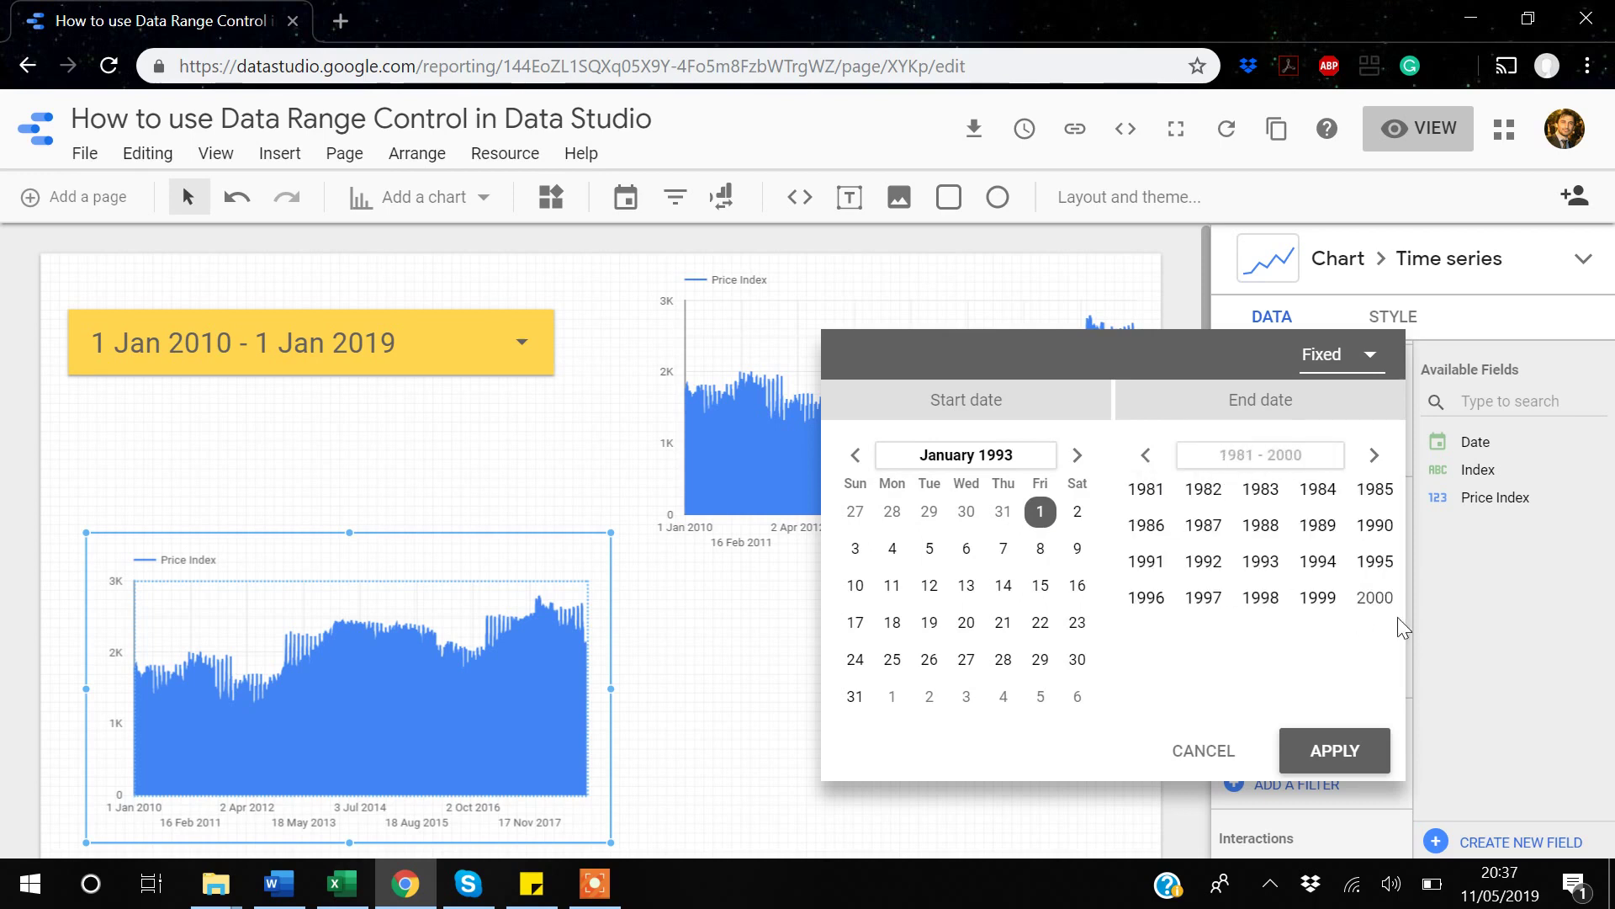
left_click(1372, 599)
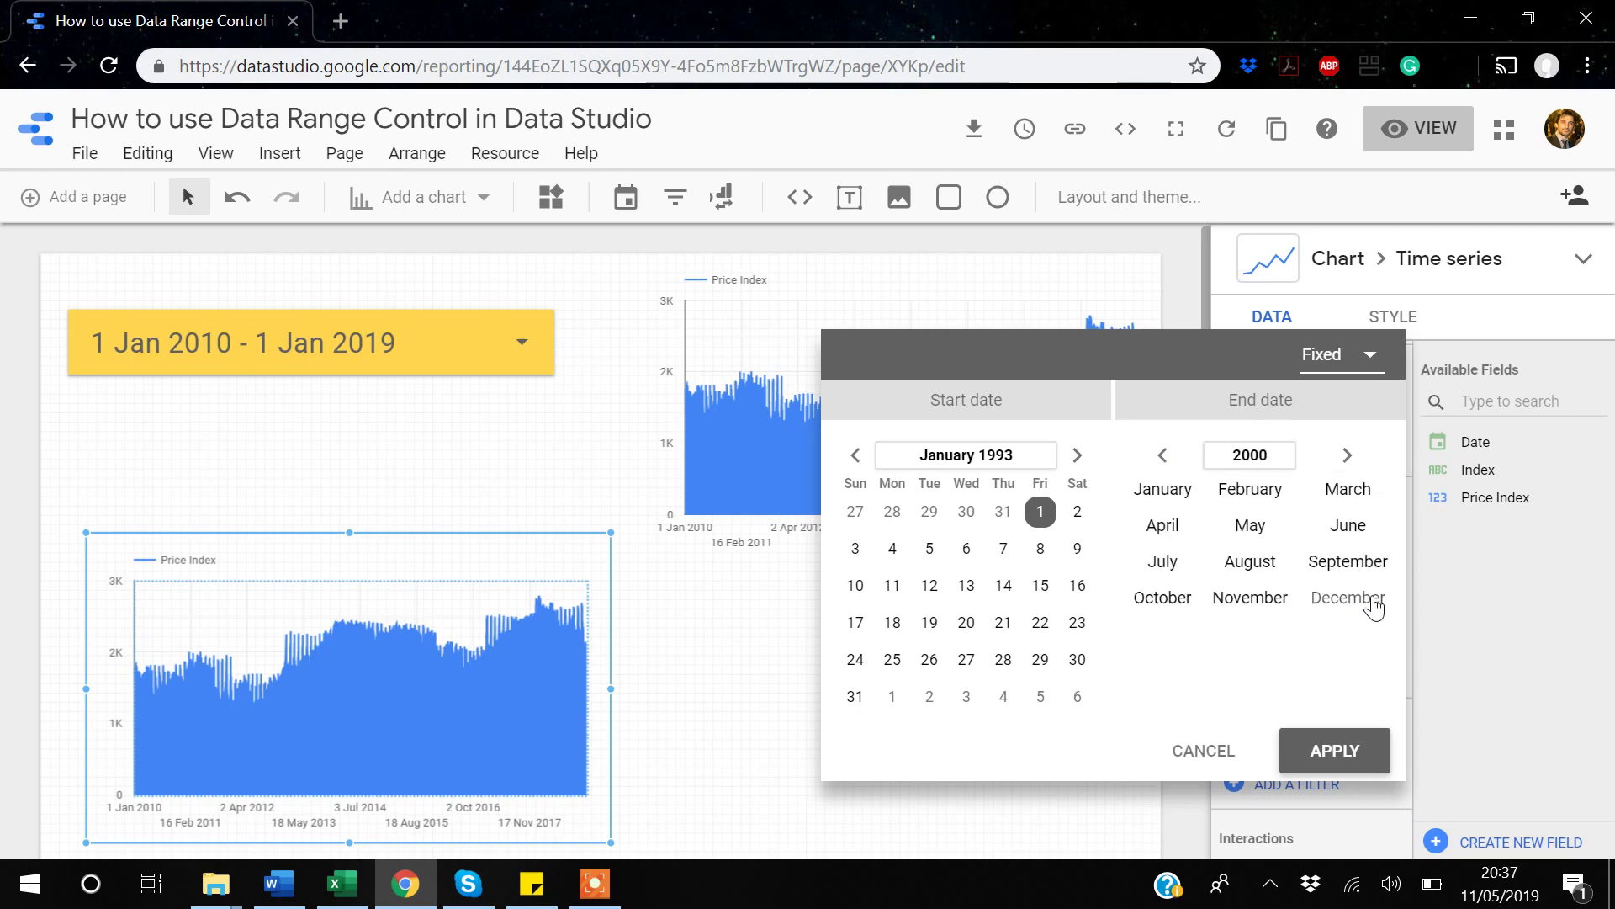
left_click(1161, 493)
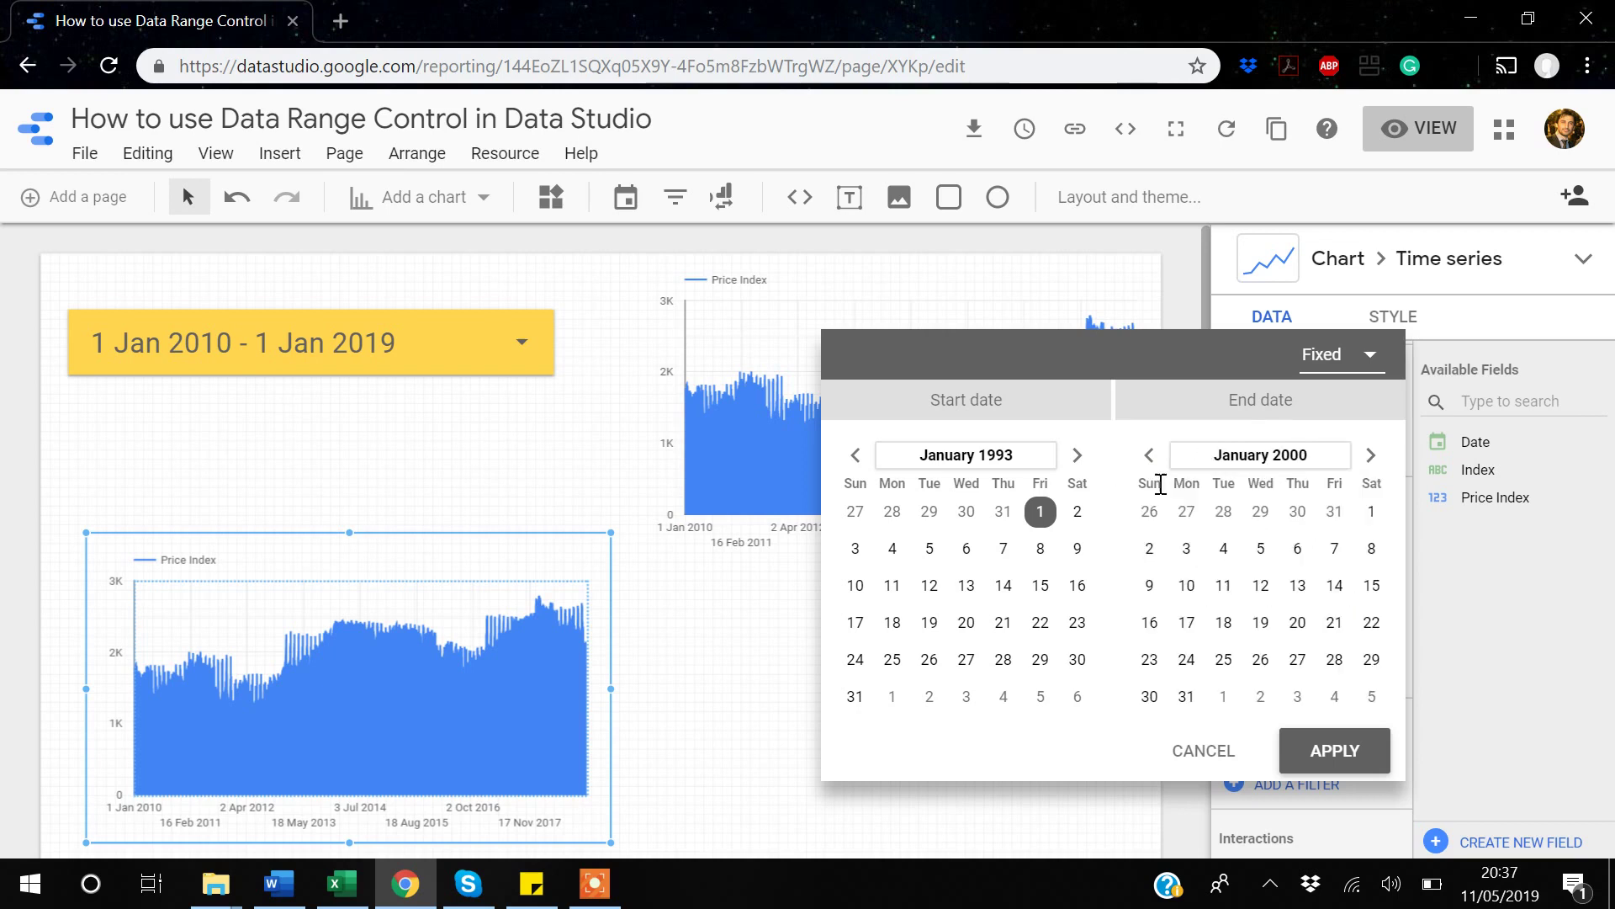
left_click(1375, 513)
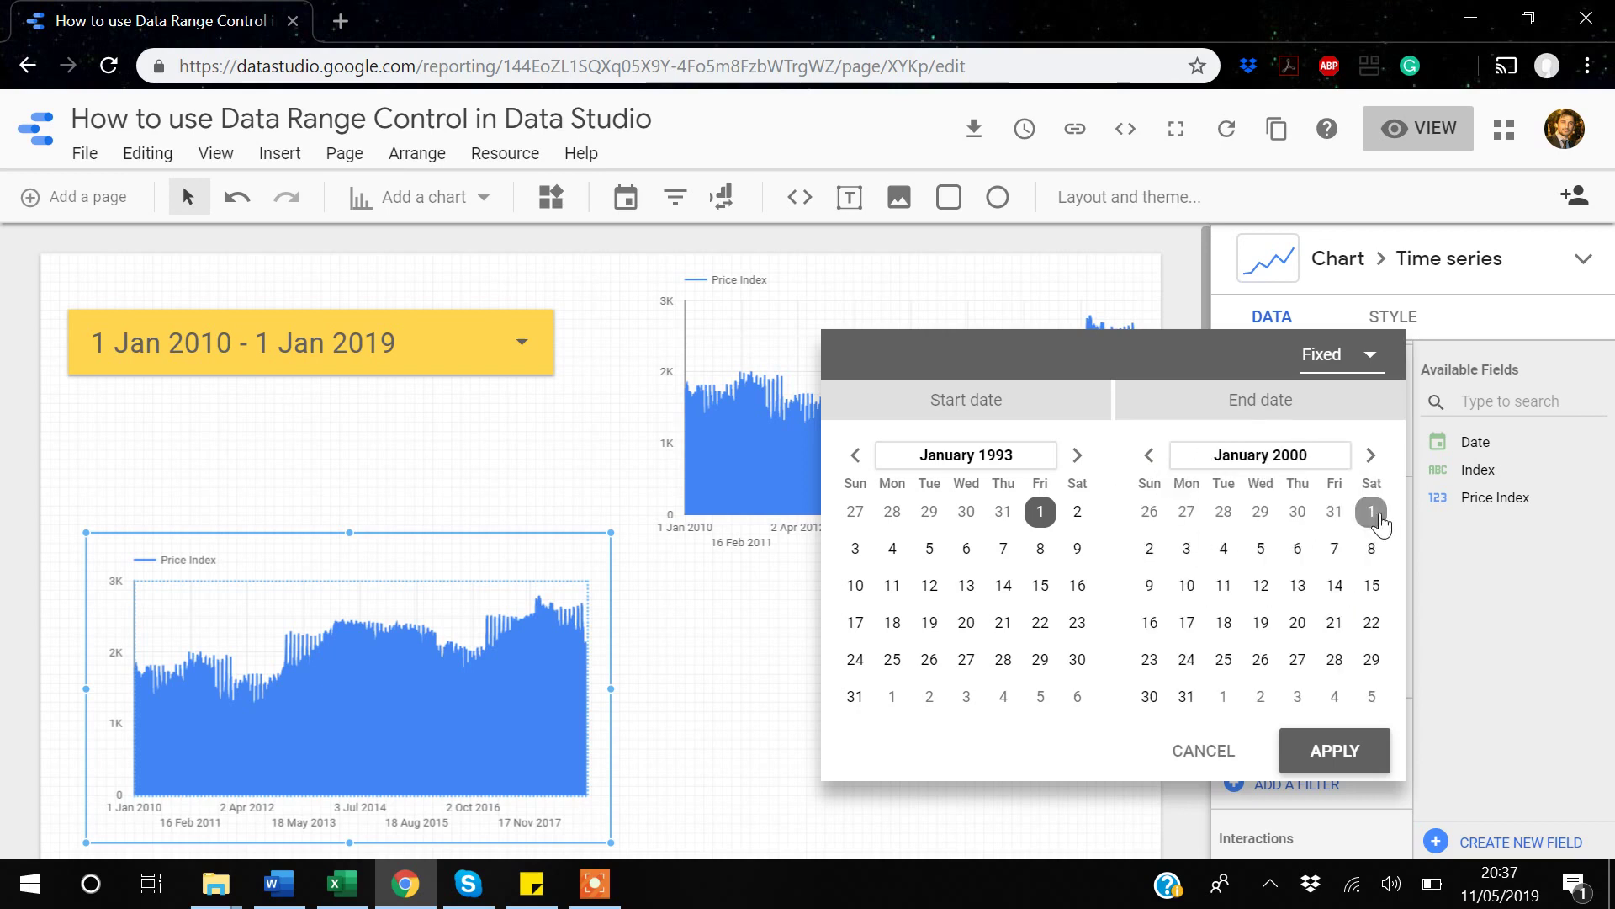
left_click(1304, 768)
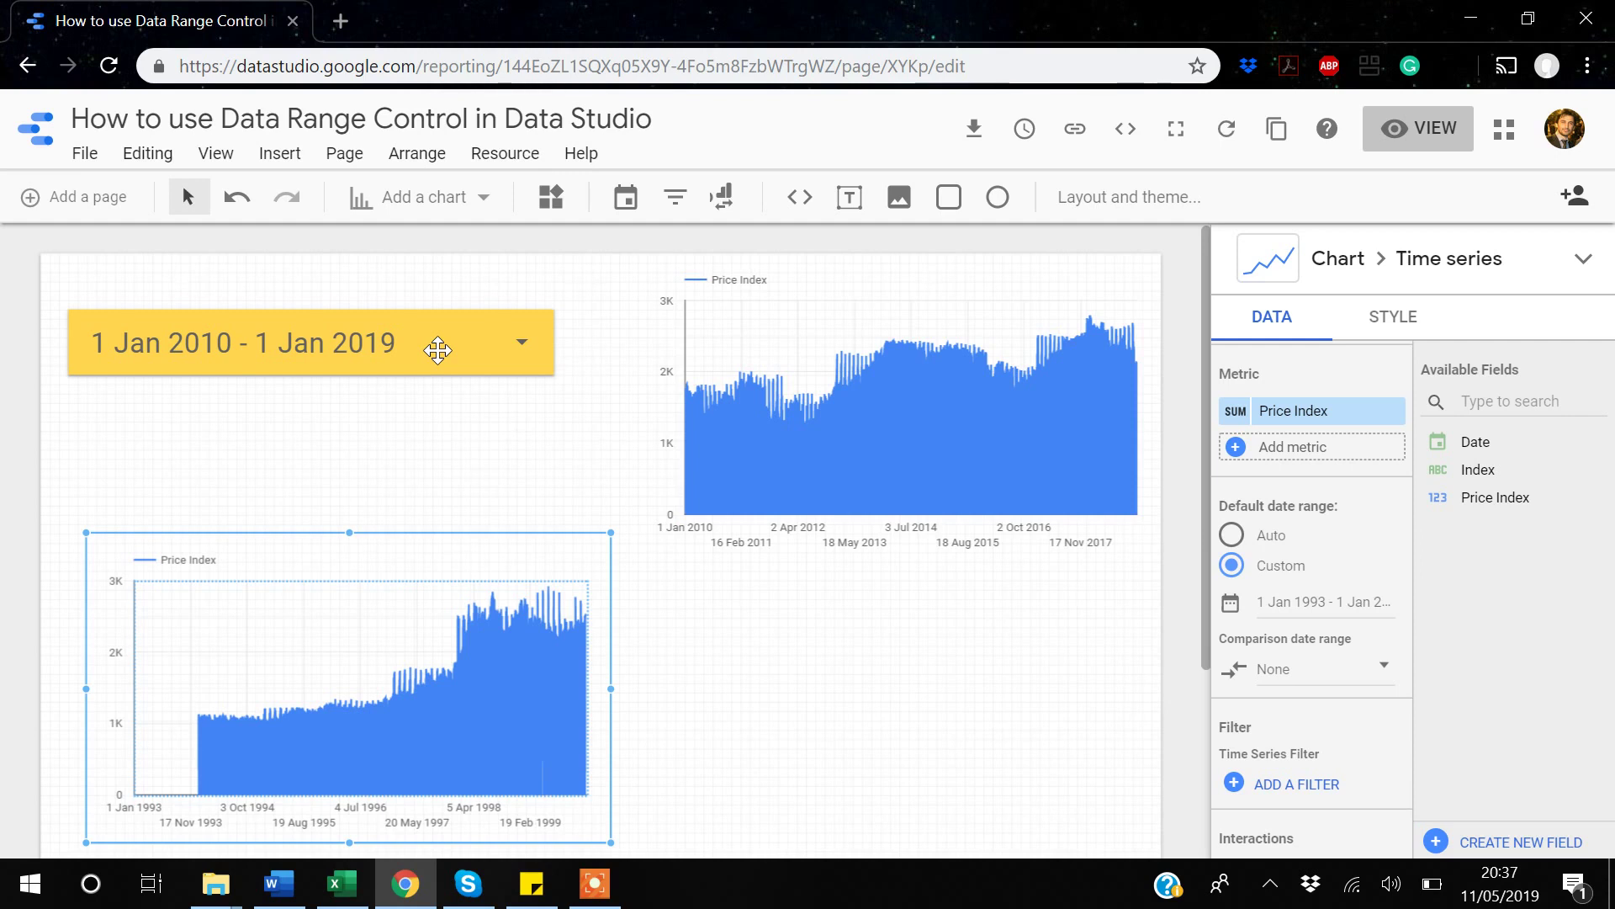
In view mode, apply a start date of 1 January 2014 with the date range control and compare both charts.
left_click(1421, 139)
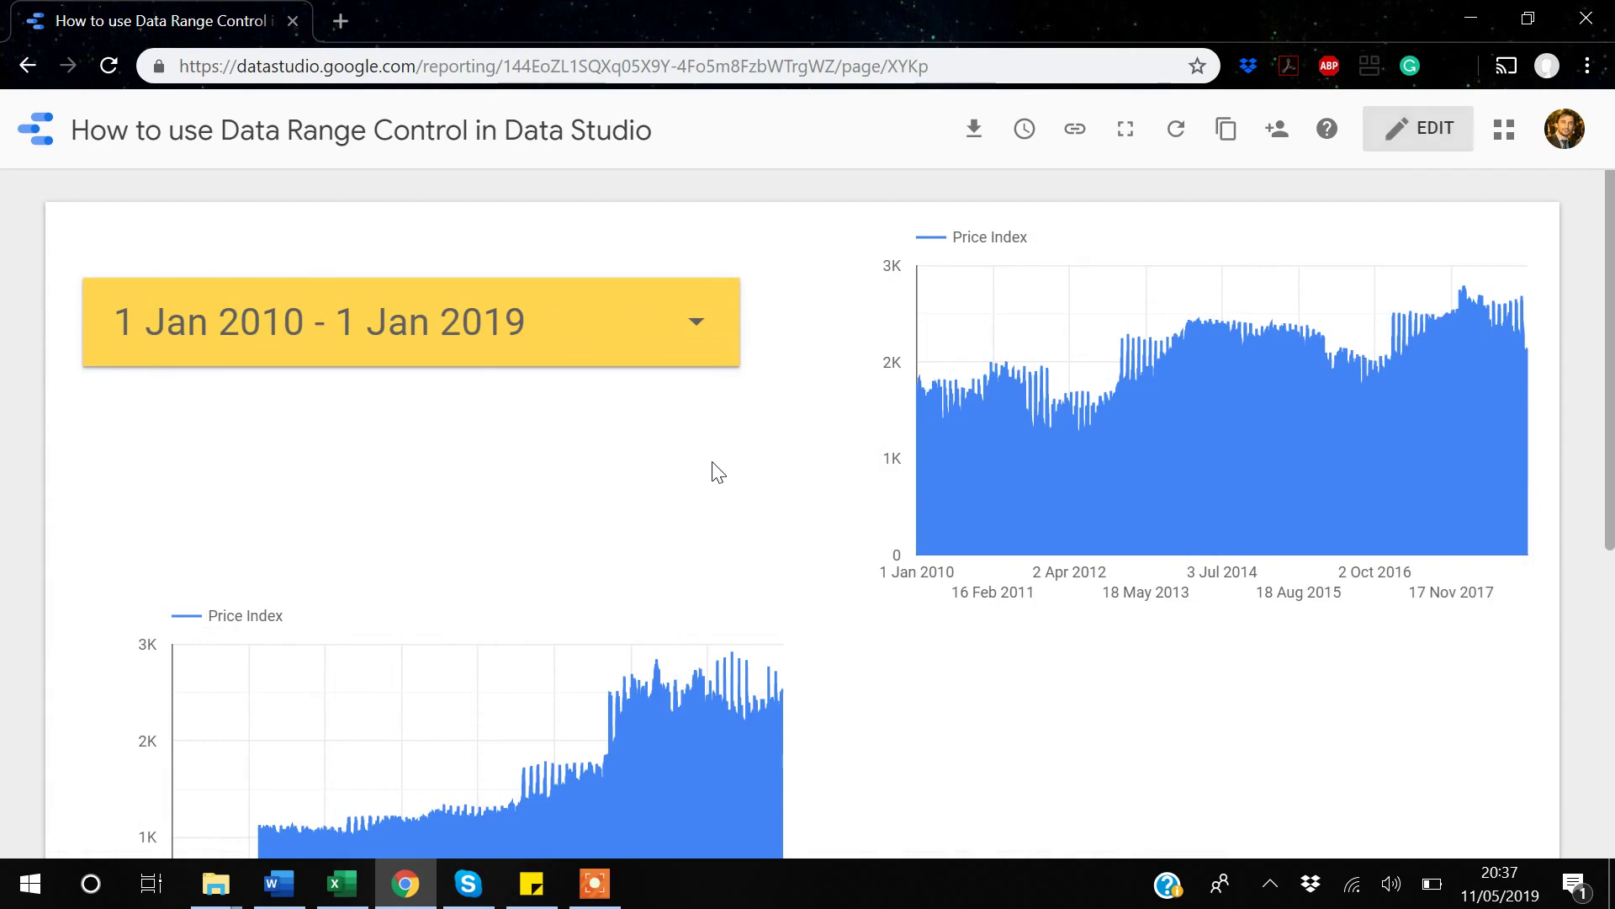
scroll(717, 472, "down", 1)
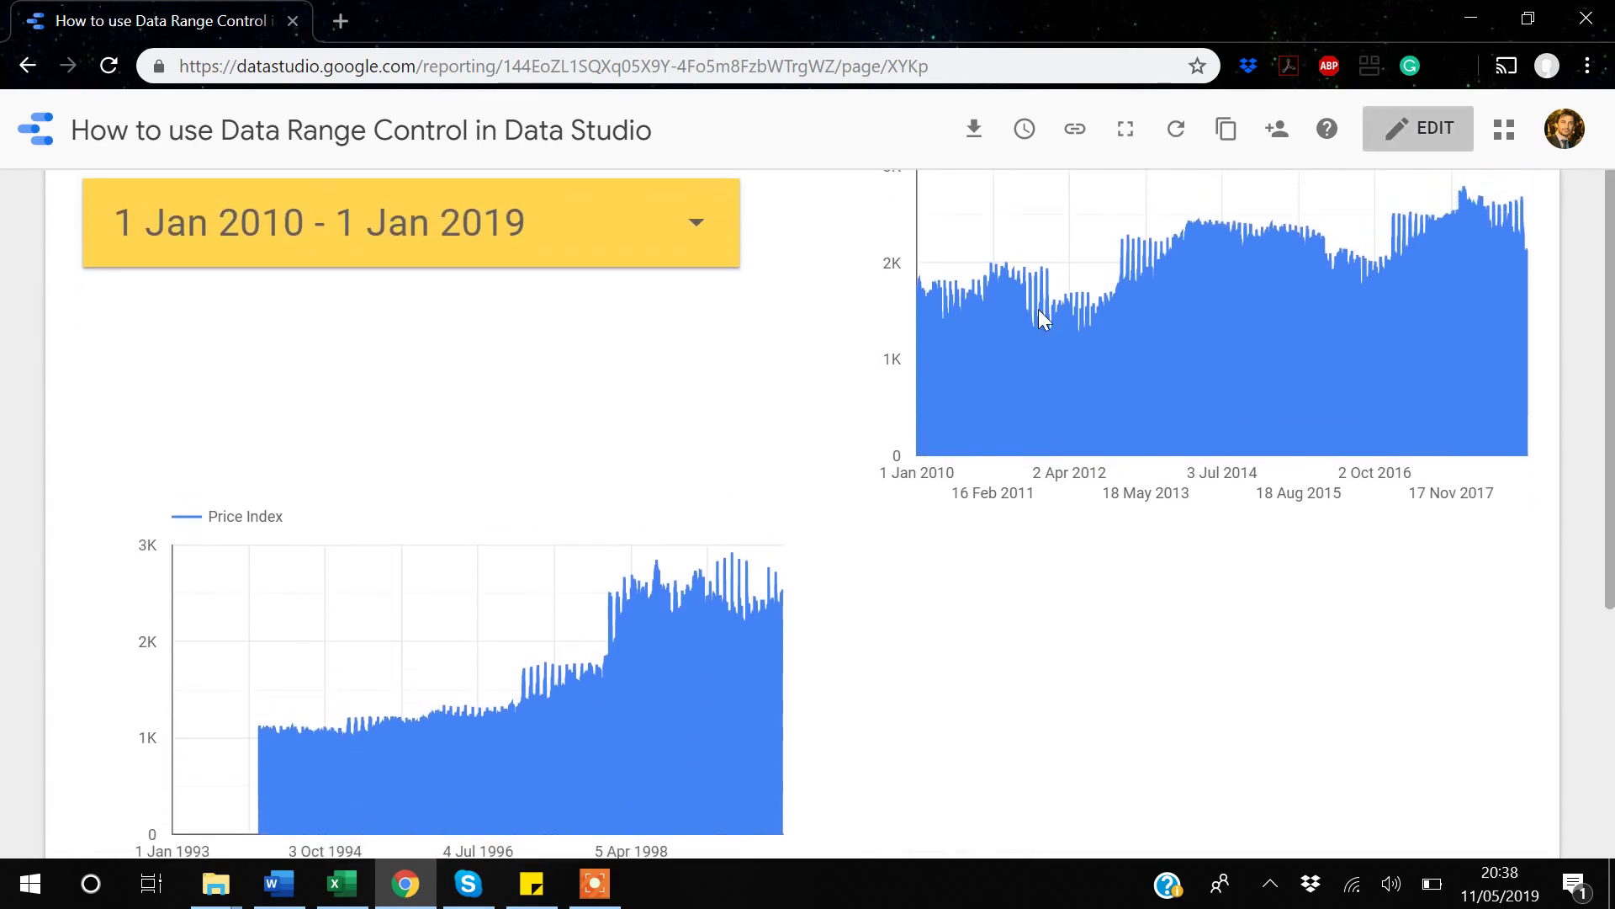
left_click(707, 240)
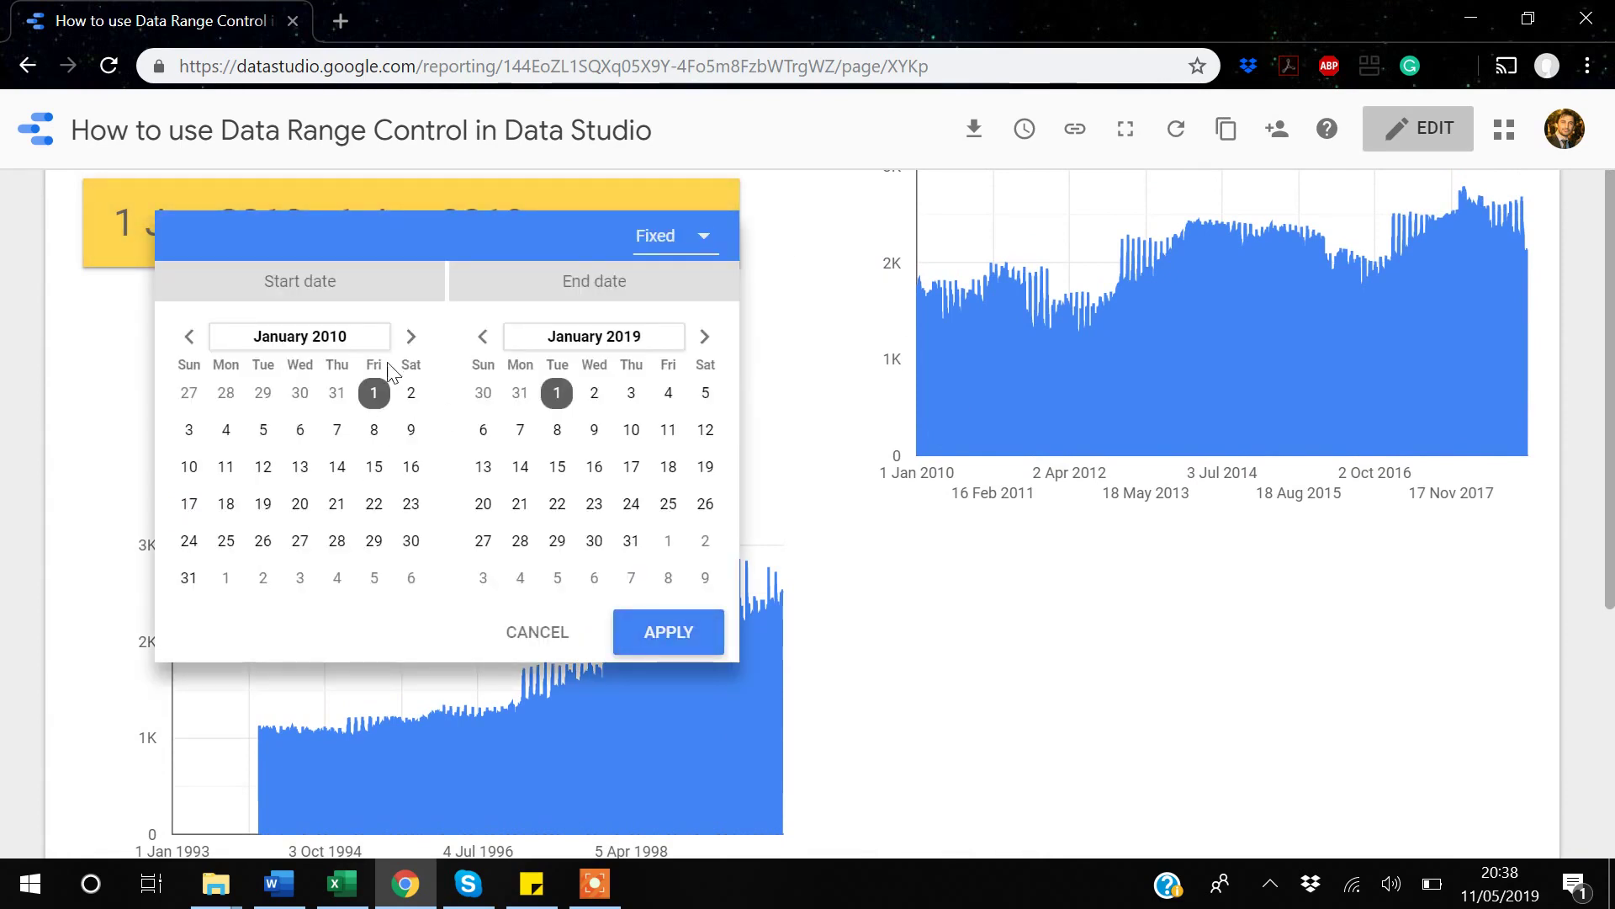
left_click(305, 340)
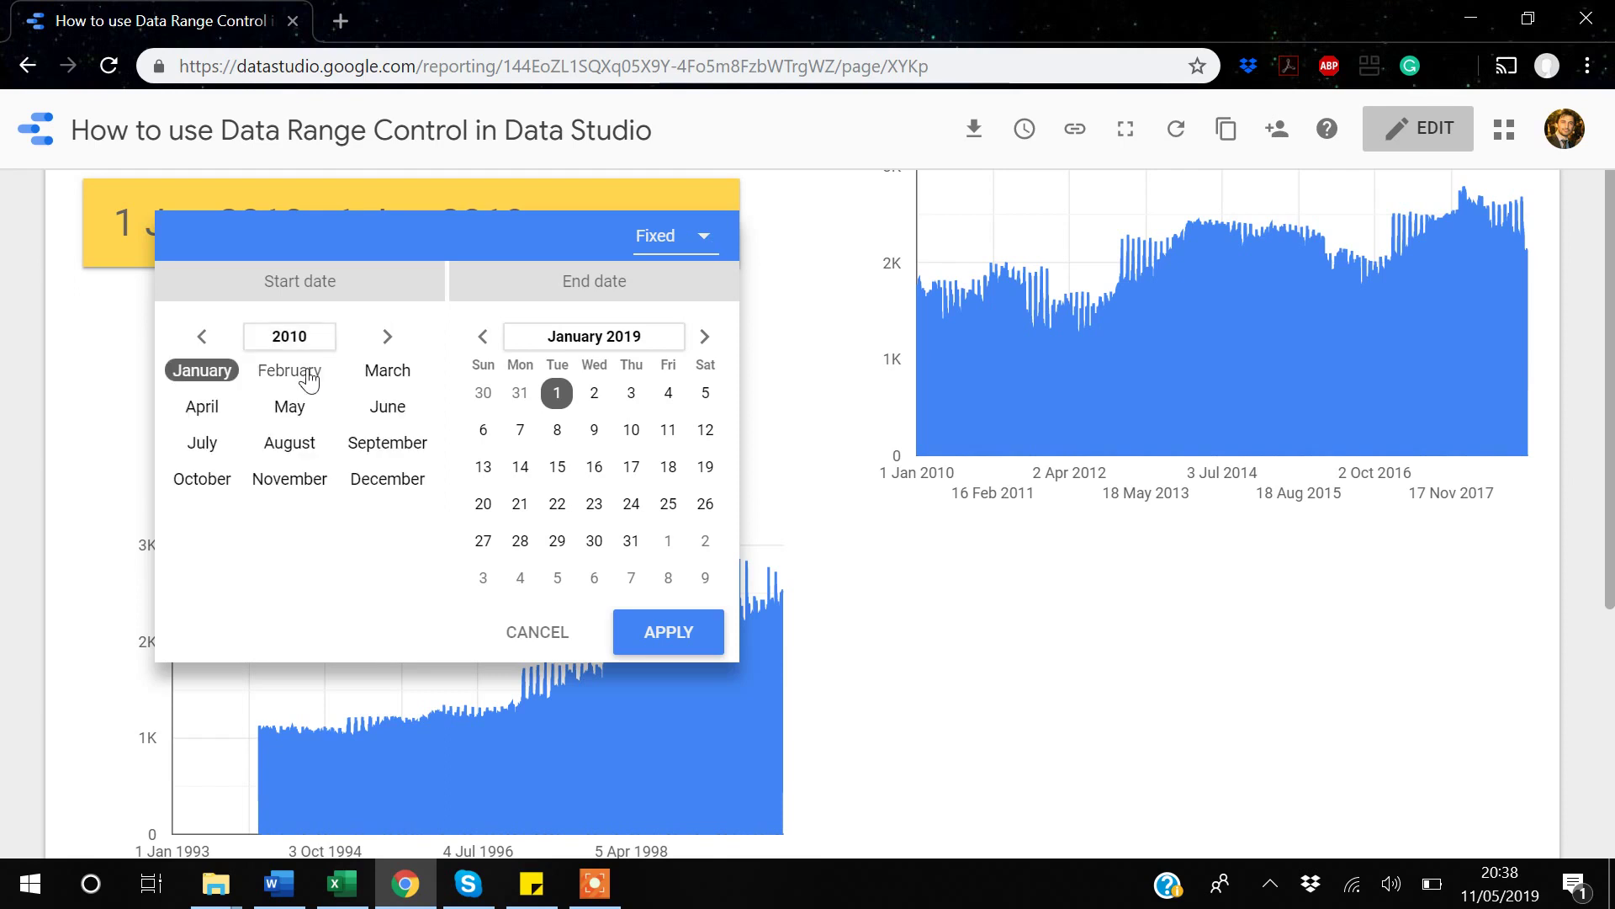
left_click(294, 338)
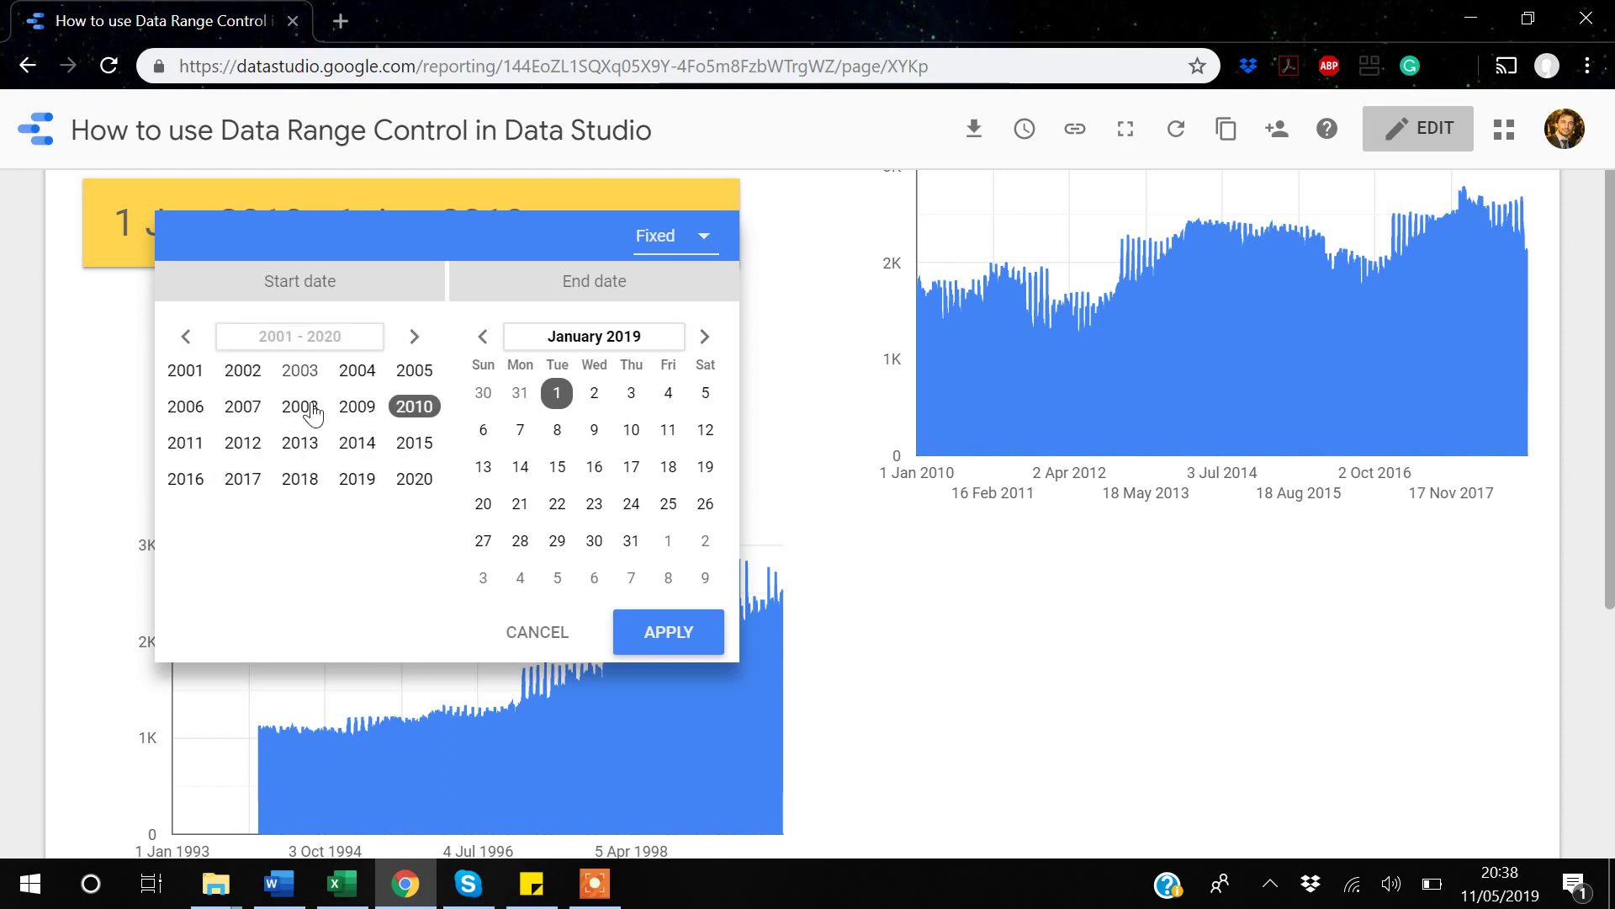
left_click(362, 446)
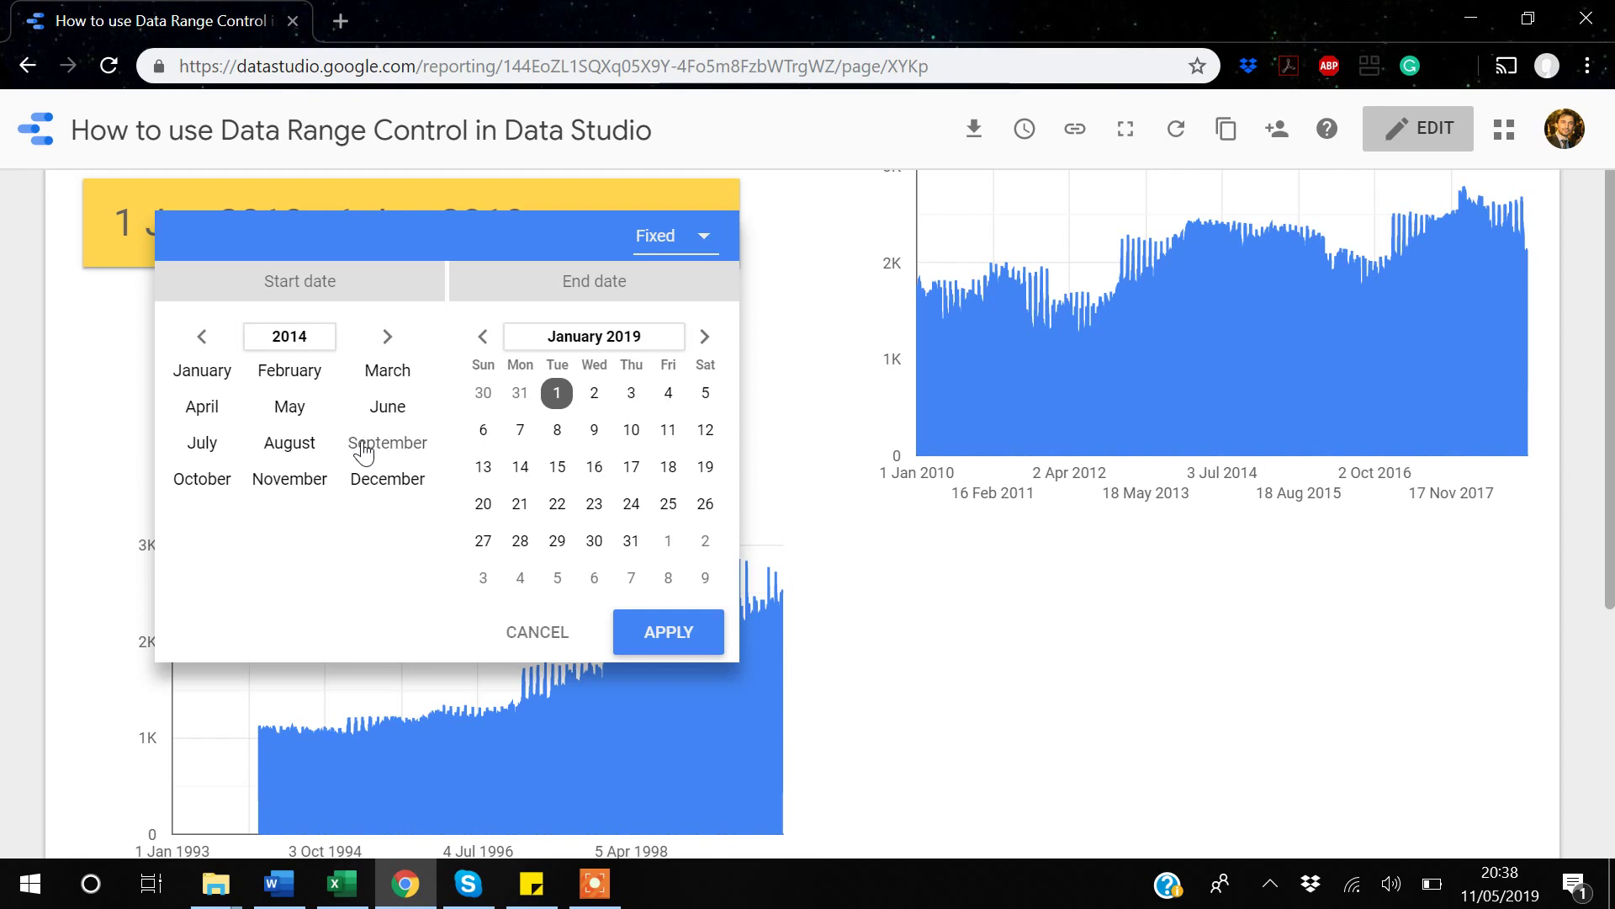
left_click(212, 371)
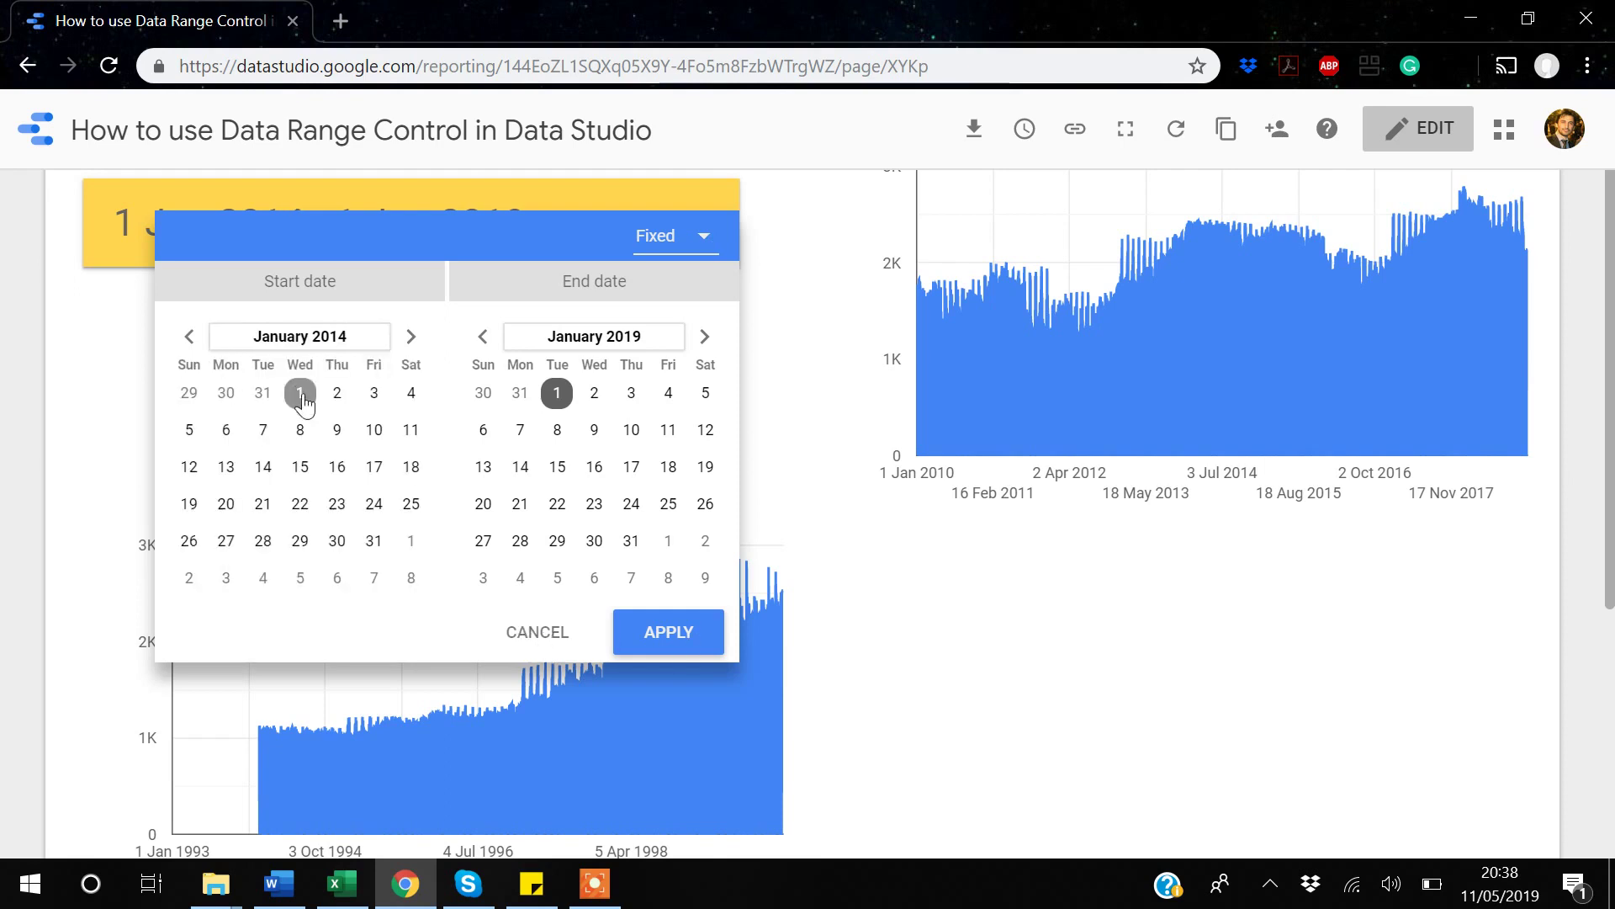
left_click(669, 631)
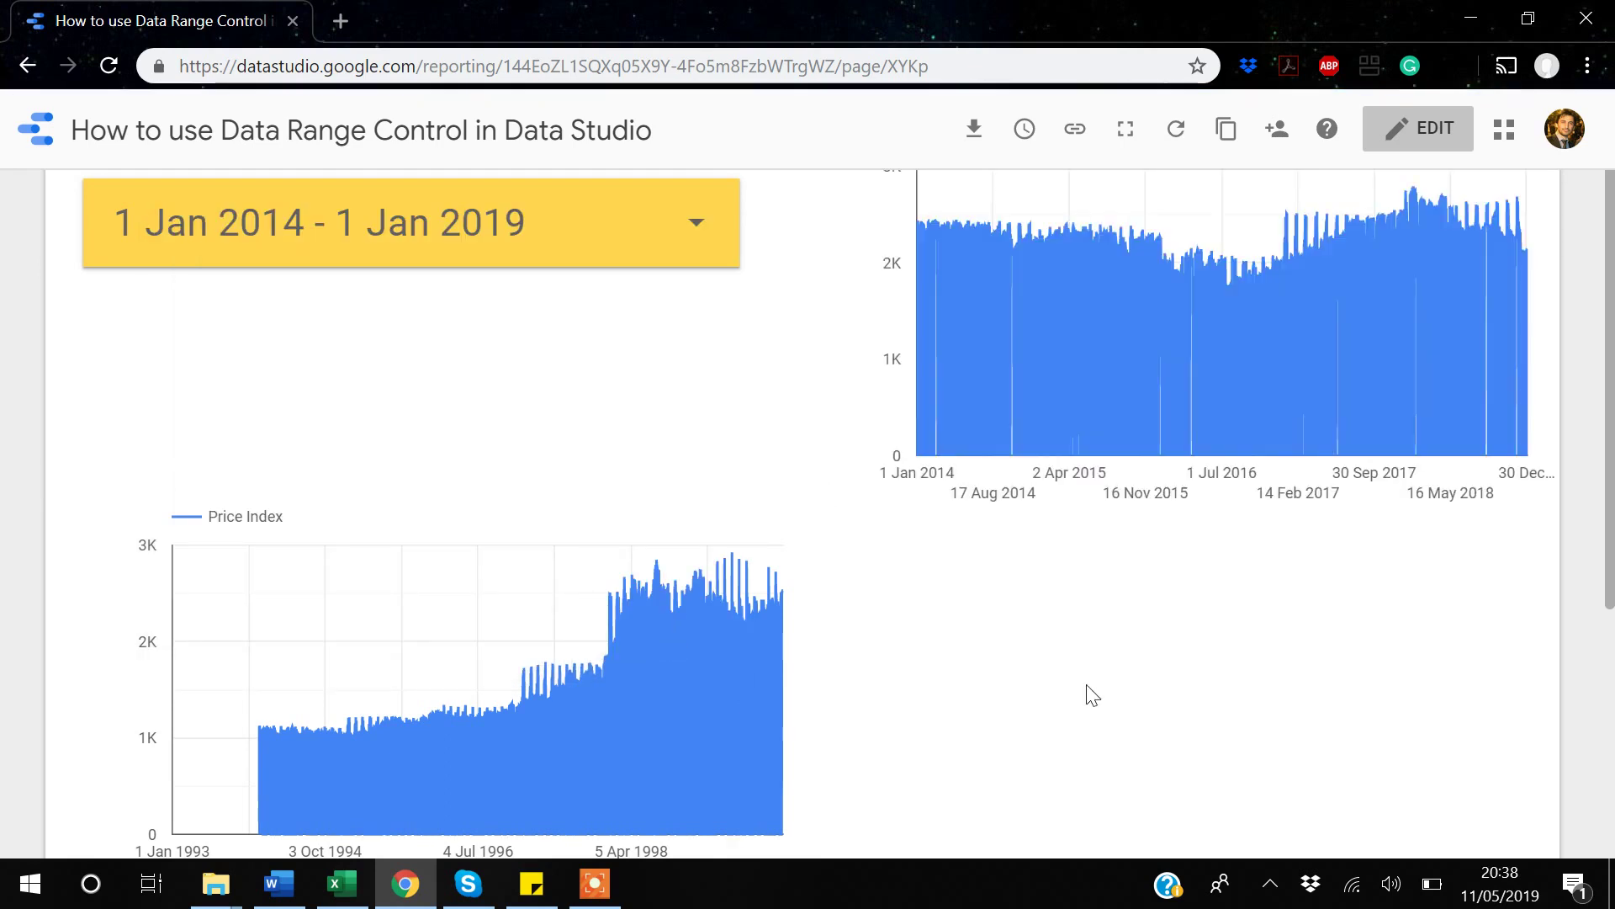
scroll(1092, 694, "up", 1)
scroll(1089, 692, "down", 2)
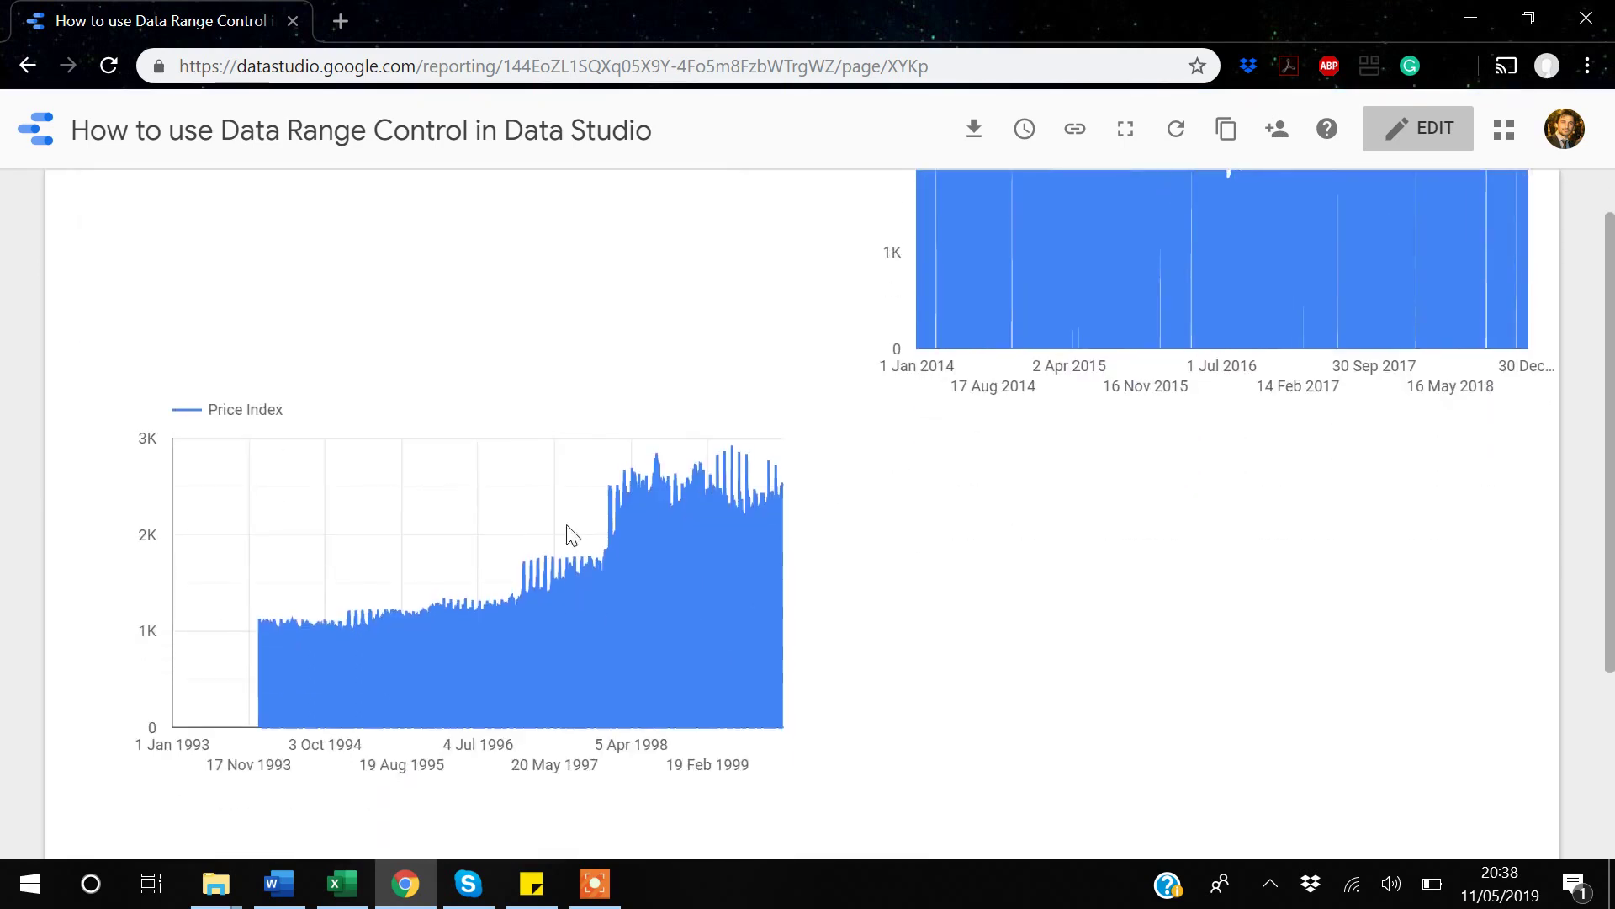
scroll(391, 606, "up", 2)
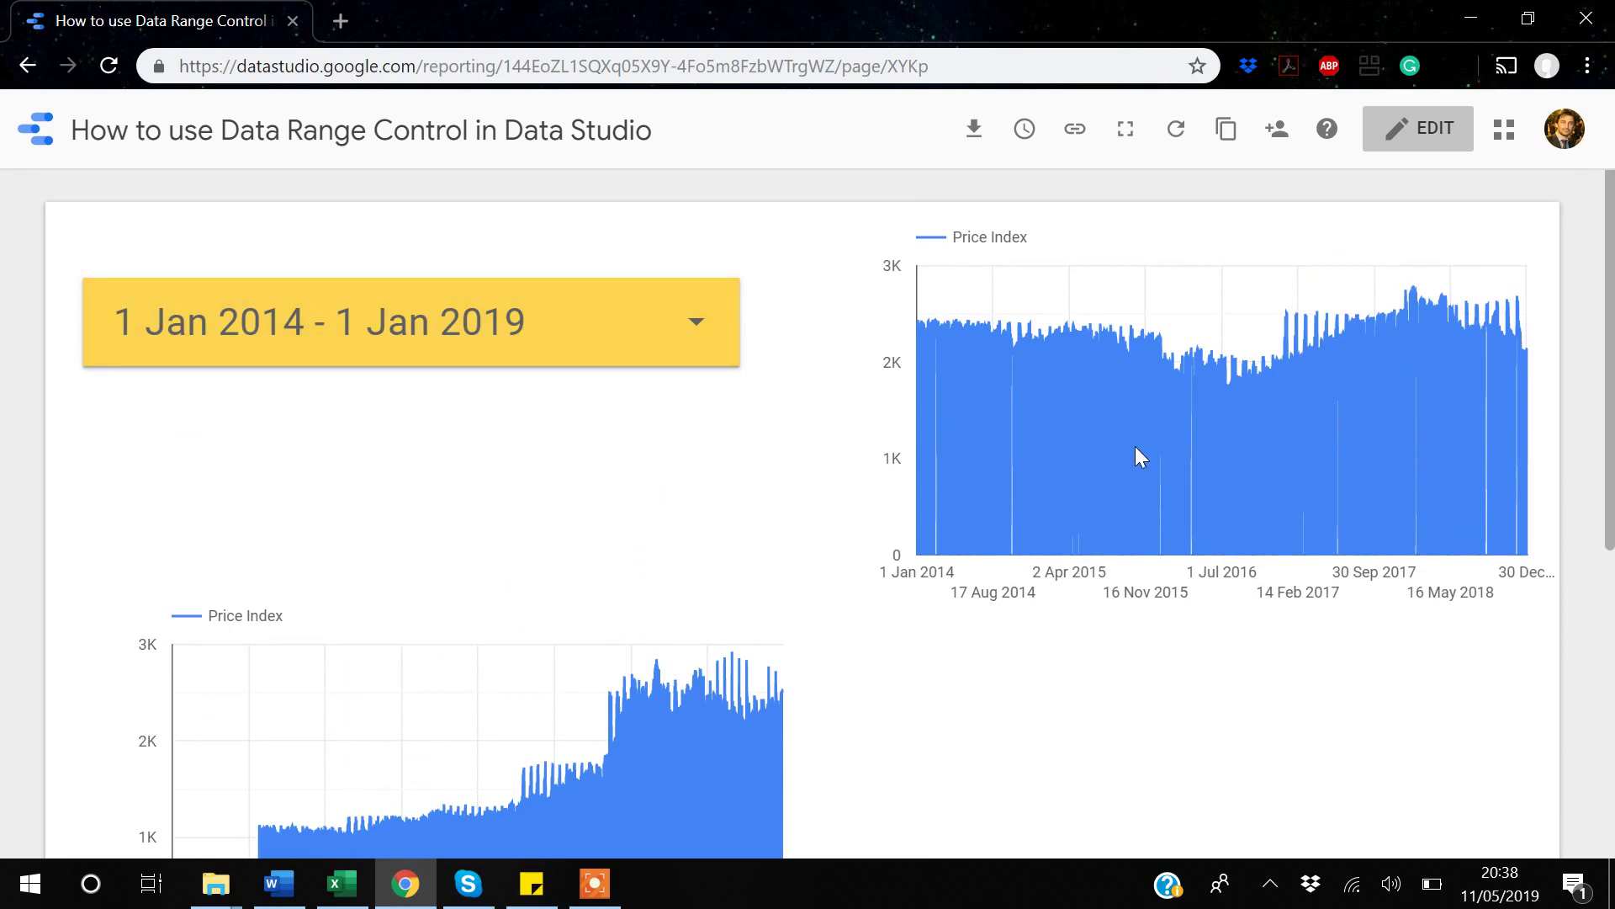
Back in edit mode, group the date range control with the upper Price Index chart.
left_click(1453, 134)
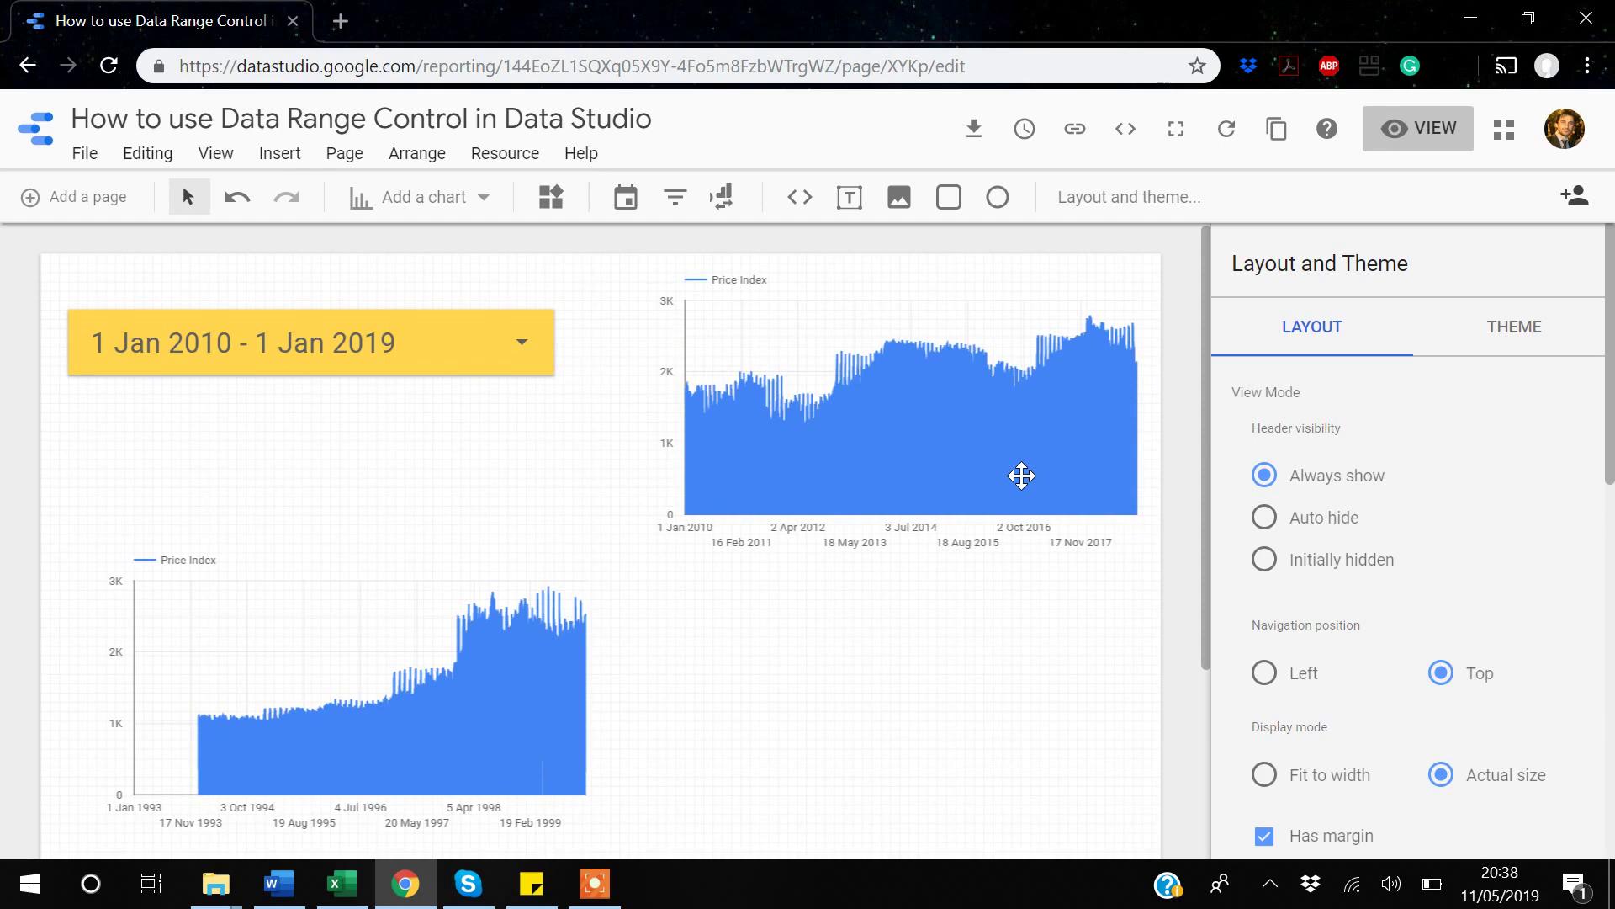
left_click(440, 341)
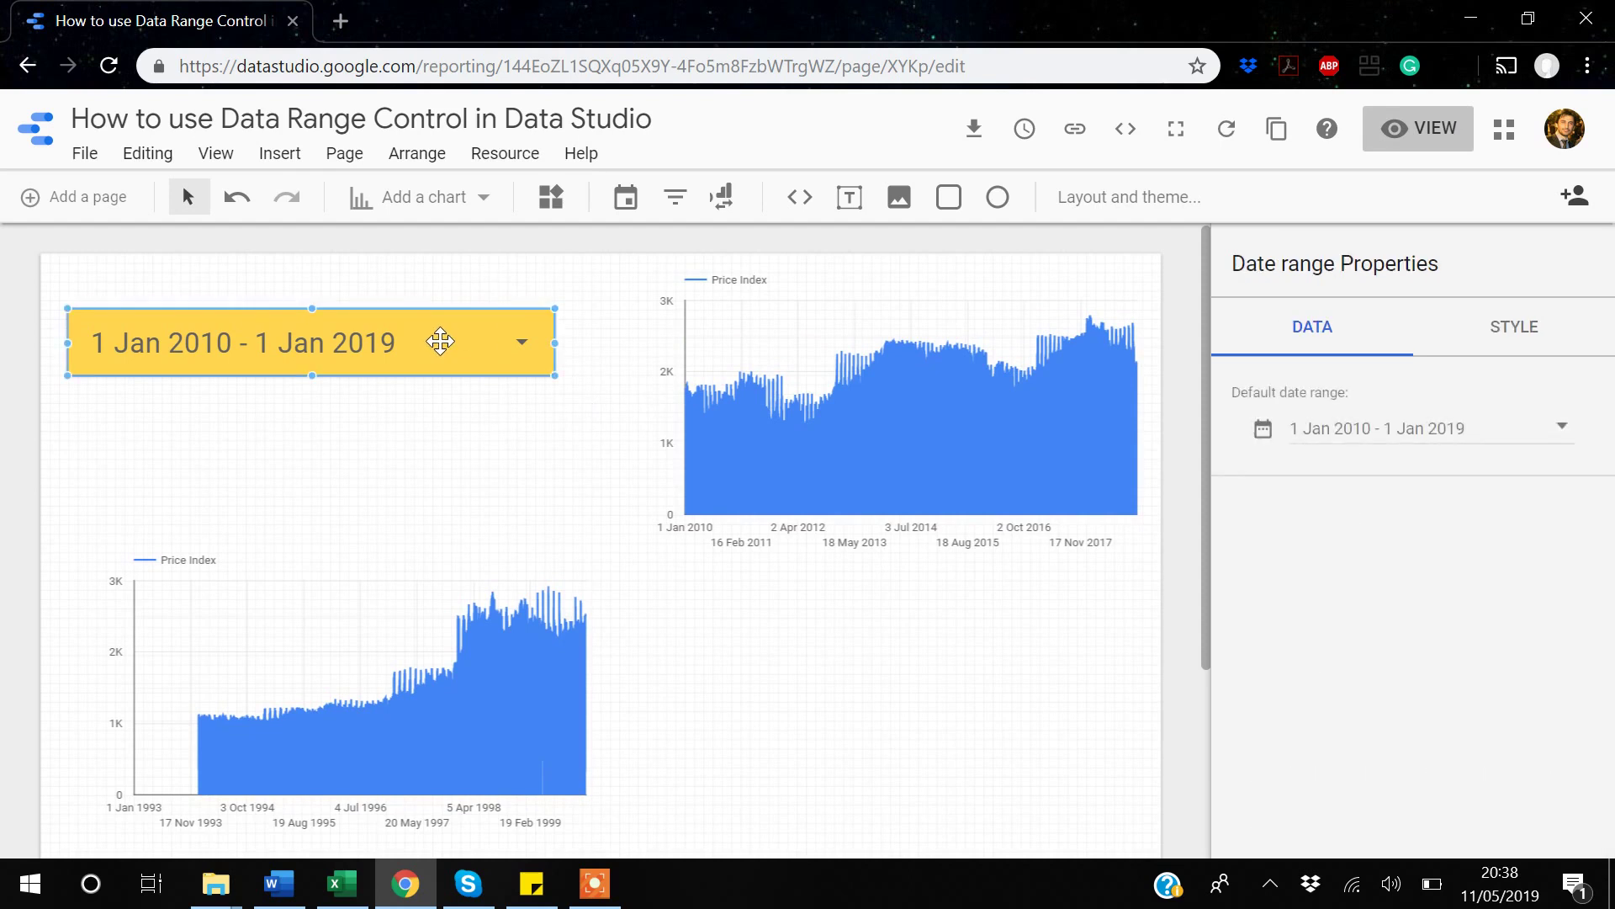
left_click(841, 298, "shift")
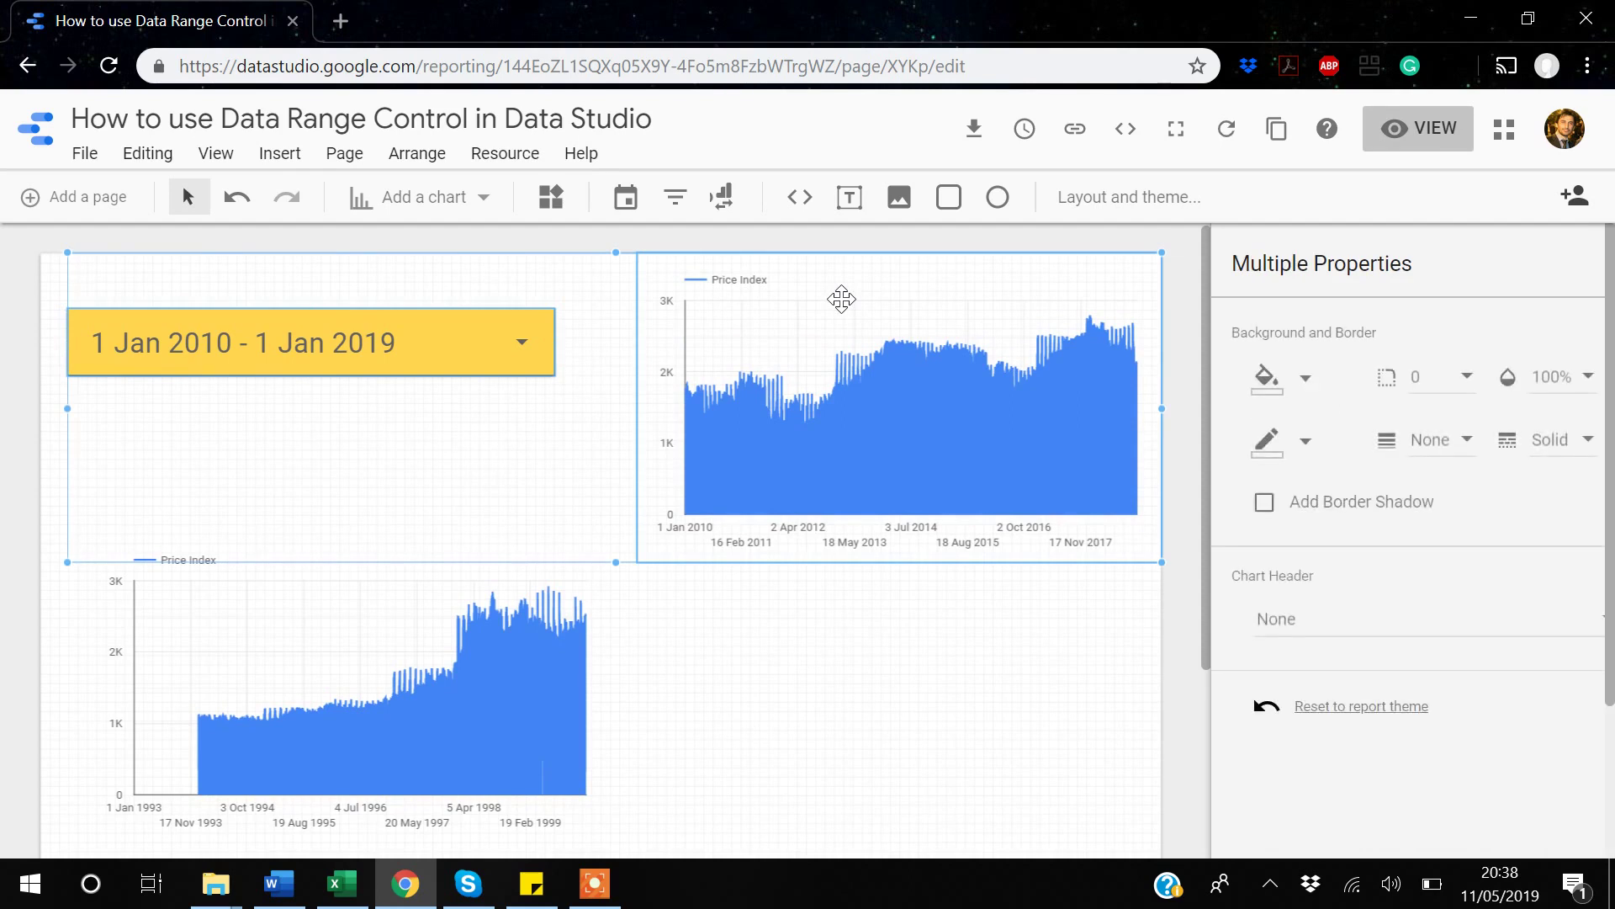
left_click(423, 156)
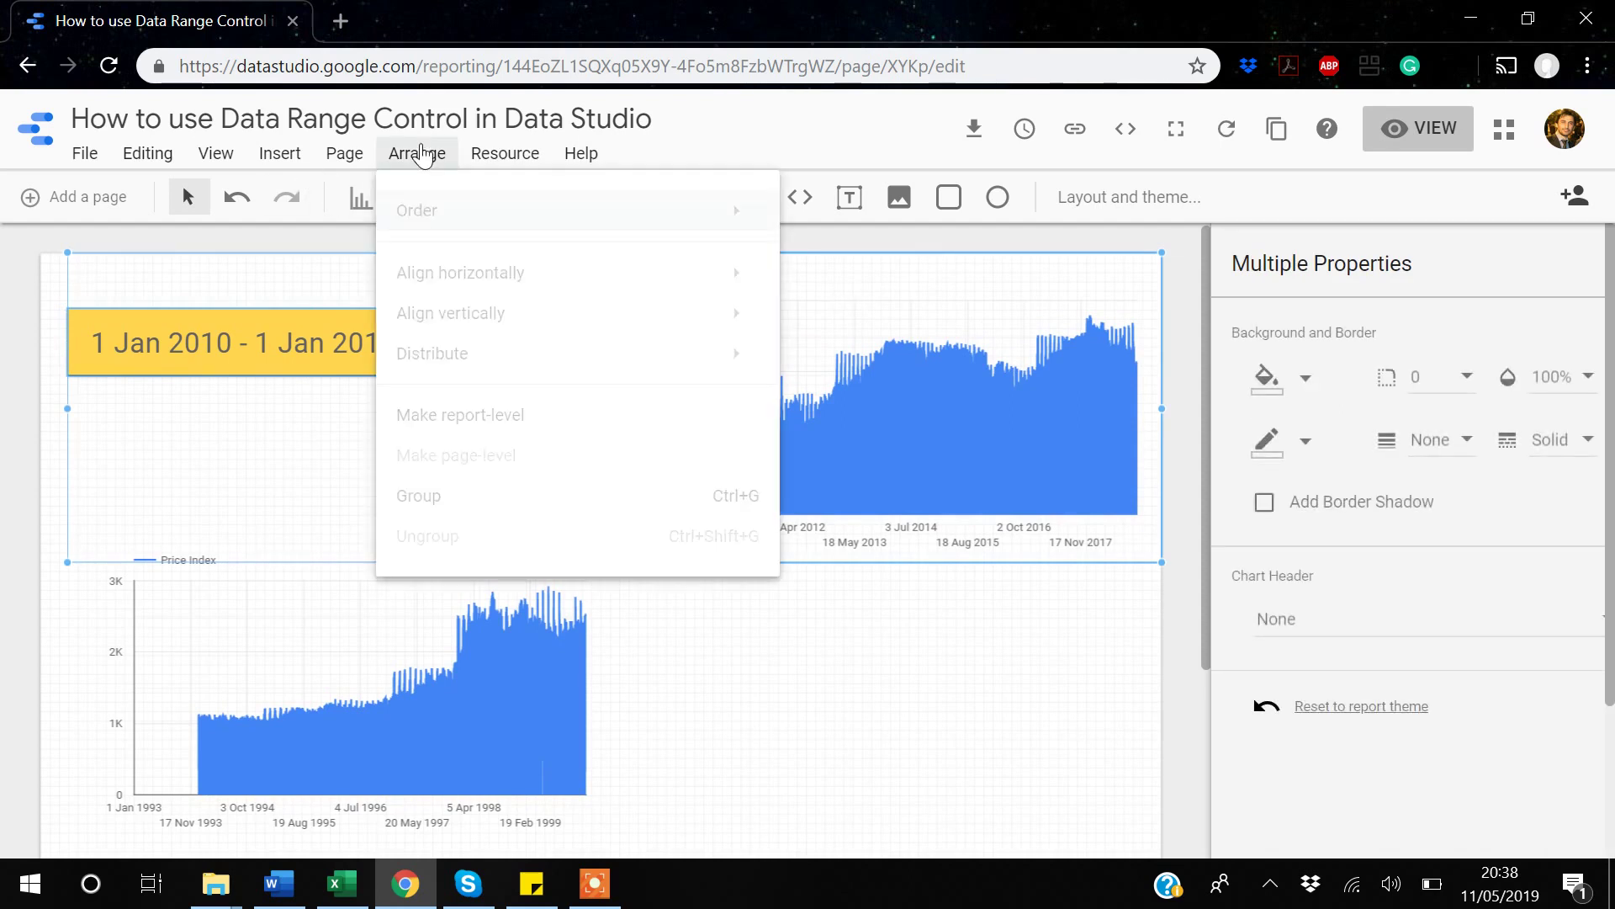
left_click(533, 501)
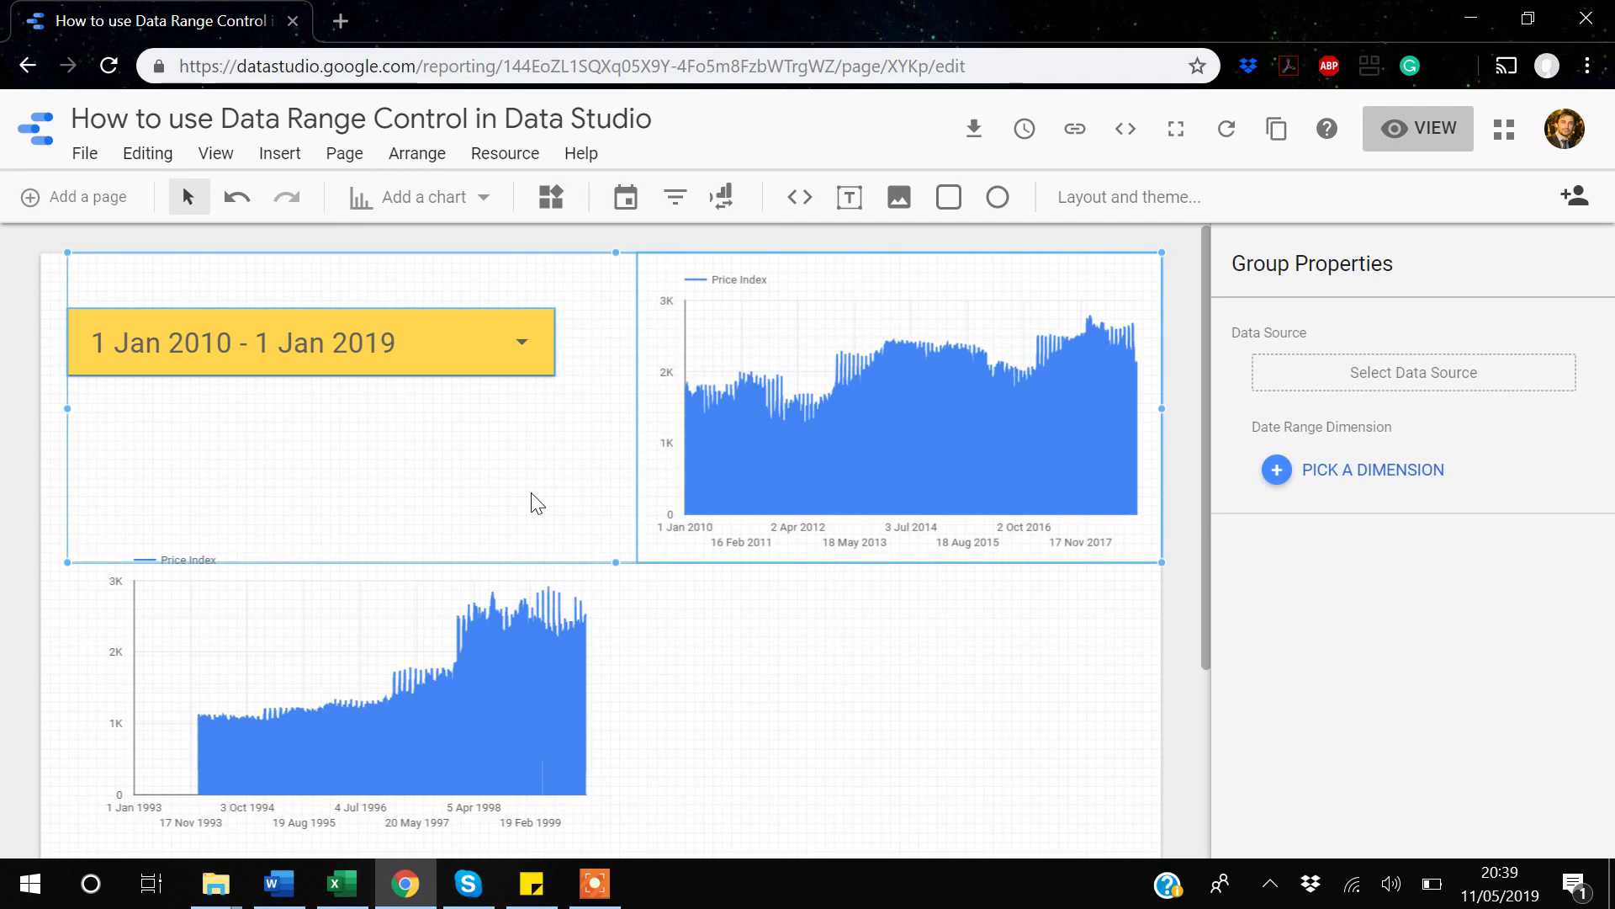
left_click(594, 900)
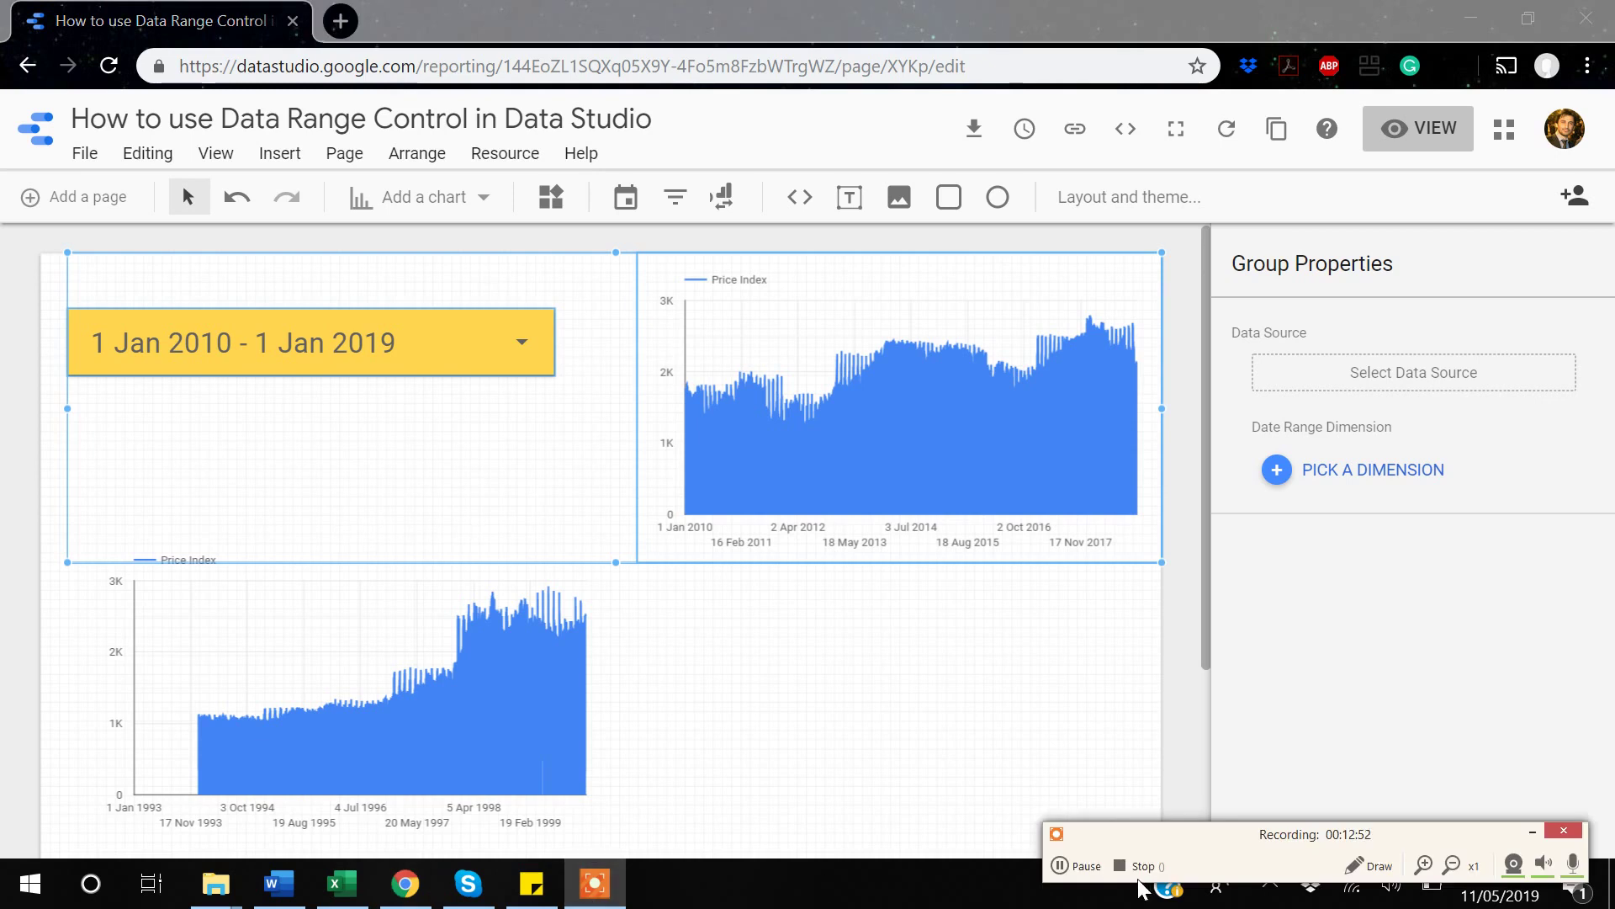